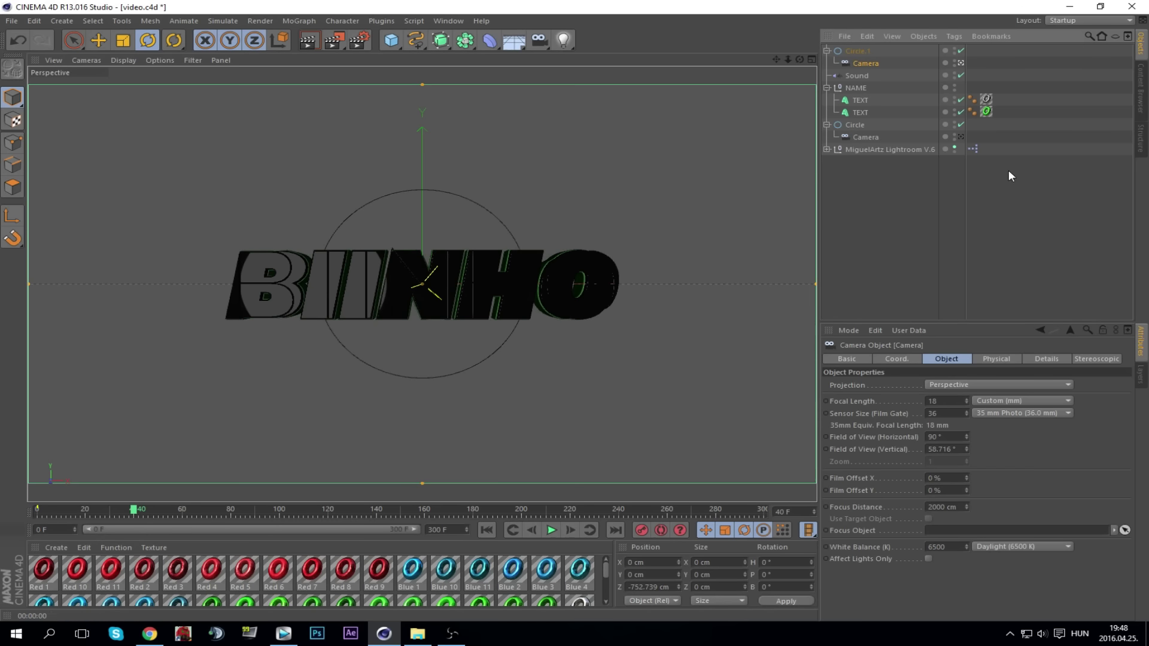
# Step: Delete the duplicate Circle.1 rig and look through the remaining Camera in the viewport
pyautogui.scroll(4, 521, 272)
pyautogui.scroll(-6, 522, 273)
pyautogui.scroll(2, 522, 273)
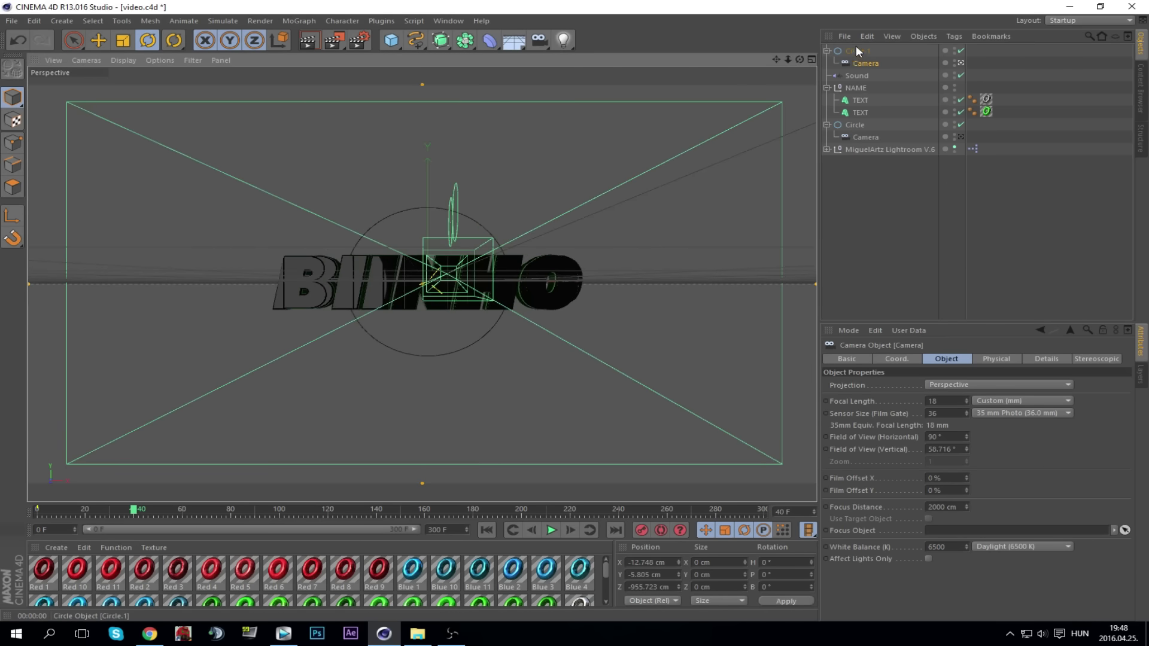
pyautogui.click(855, 49)
pyautogui.press('Delete')
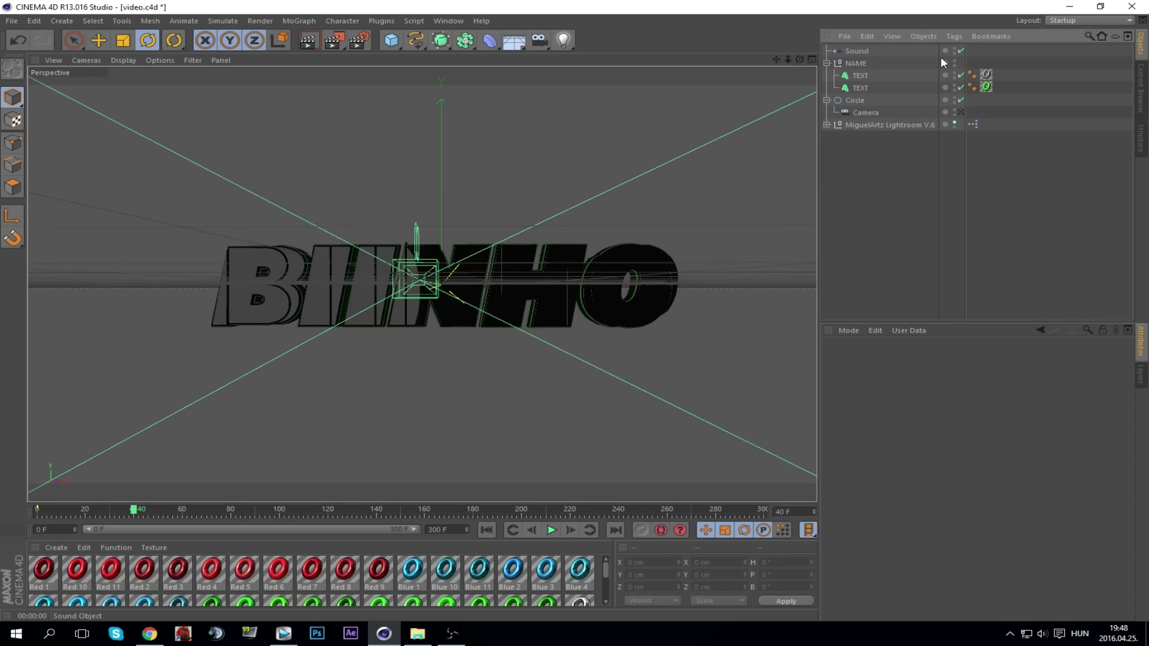
pyautogui.click(960, 112)
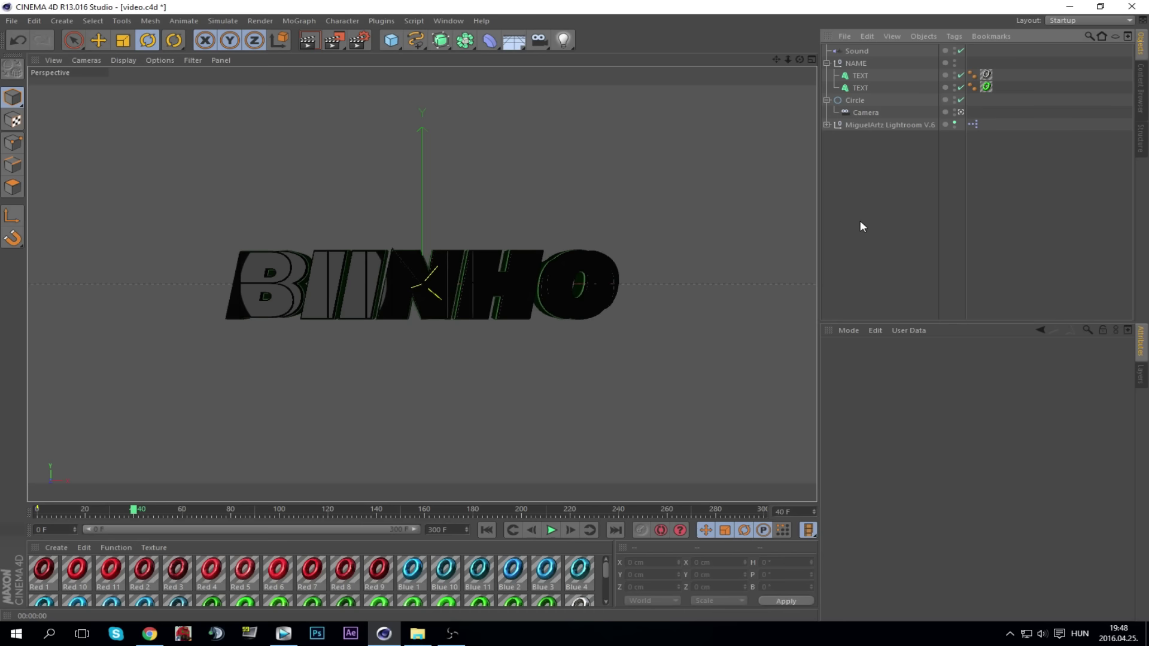
# Step: Select the Sound effector, scrub the timeline to frame 66, and switch to Vegas Pro
pyautogui.click(856, 52)
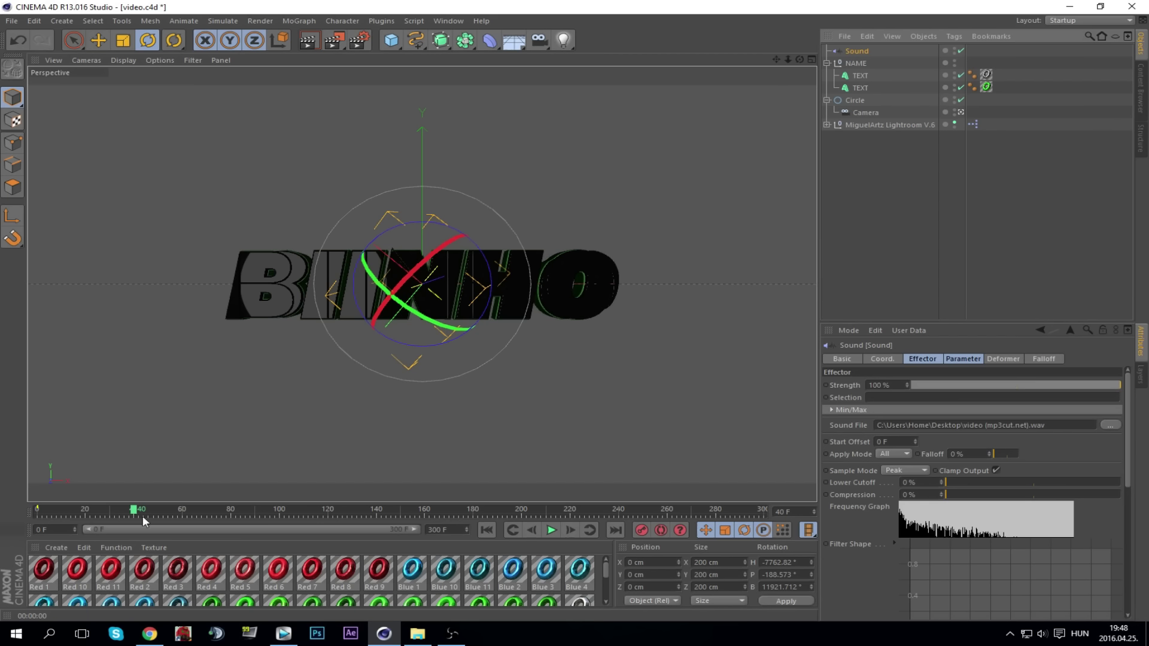
pyautogui.moveTo(135, 513); pyautogui.dragTo(218, 511)
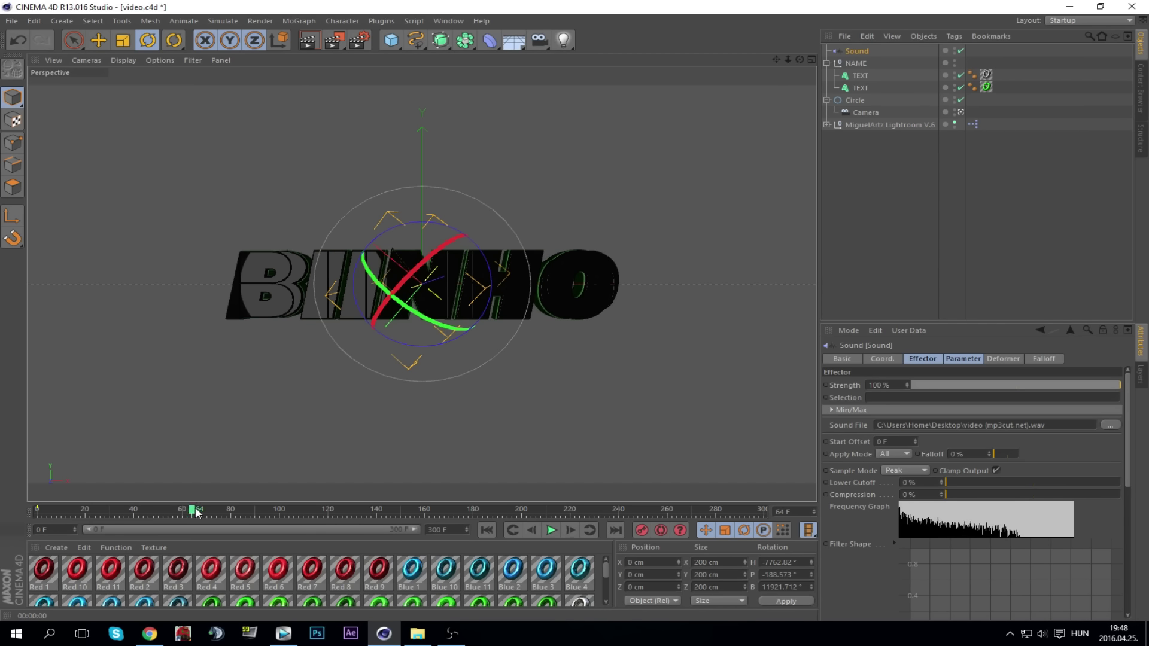
pyautogui.click(197, 510)
pyautogui.moveTo(197, 509); pyautogui.dragTo(204, 509)
pyautogui.click(196, 510)
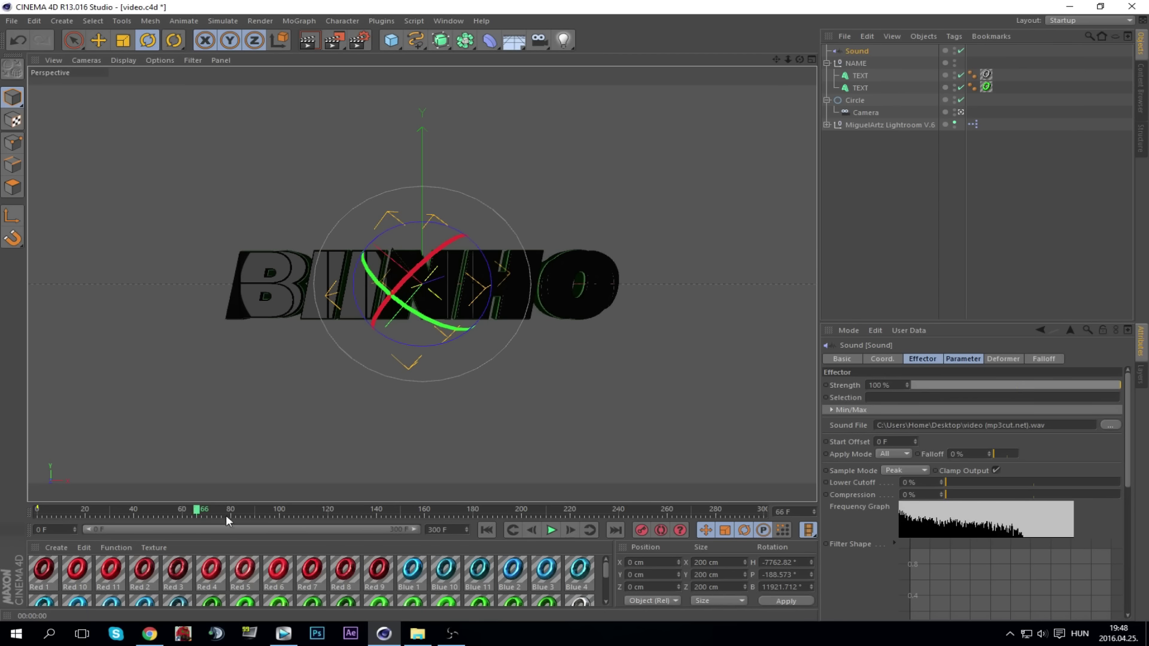
pyautogui.click(285, 633)
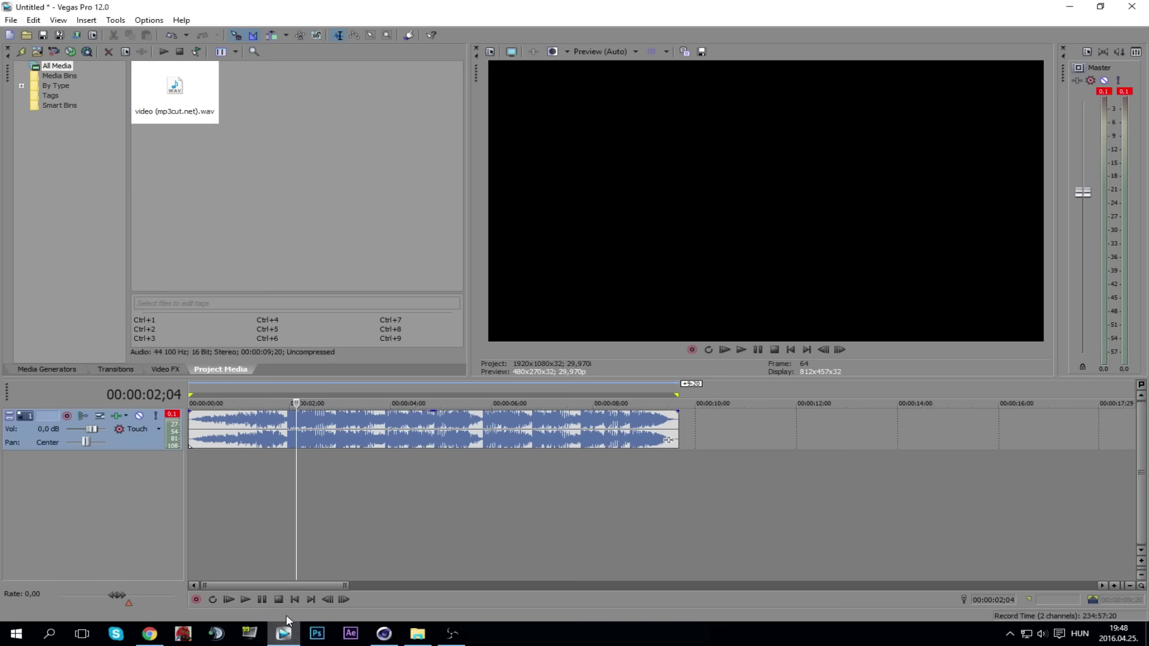
# Step: Play the music and set the Vegas playhead on the 00:00:01;29 beat, then return to Cinema 4D
pyautogui.scroll(5, 351, 535)
pyautogui.click(255, 490)
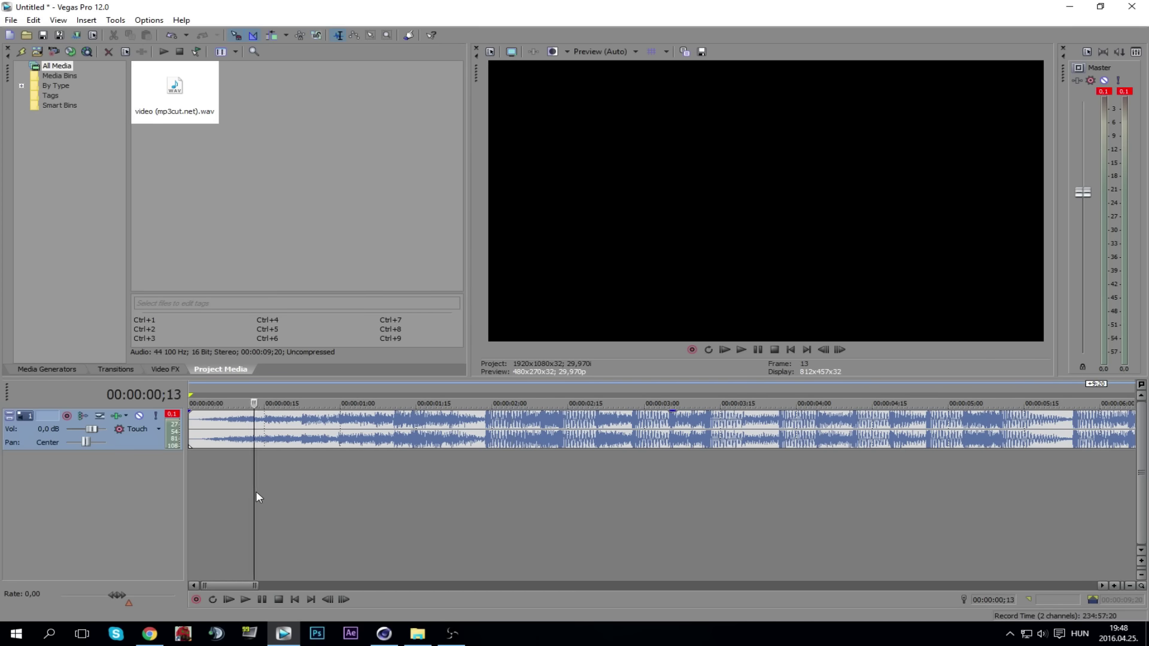
pyautogui.click(261, 600)
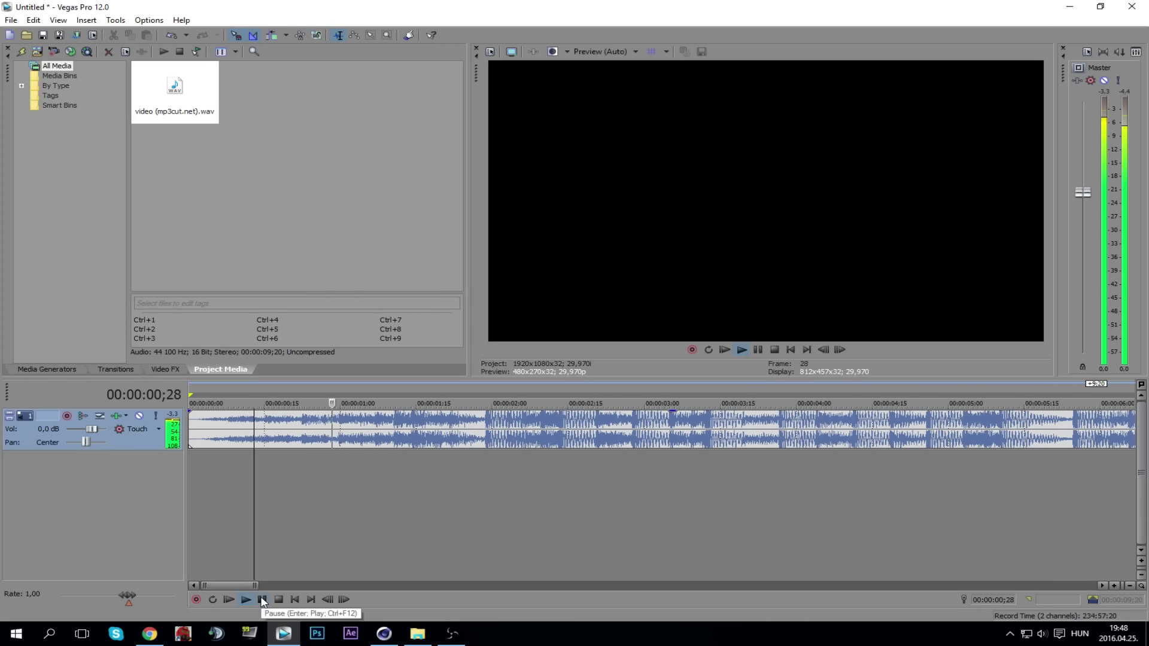
pyautogui.click(262, 600)
pyautogui.click(619, 456)
pyautogui.click(622, 456)
pyautogui.scroll(-2, 622, 456)
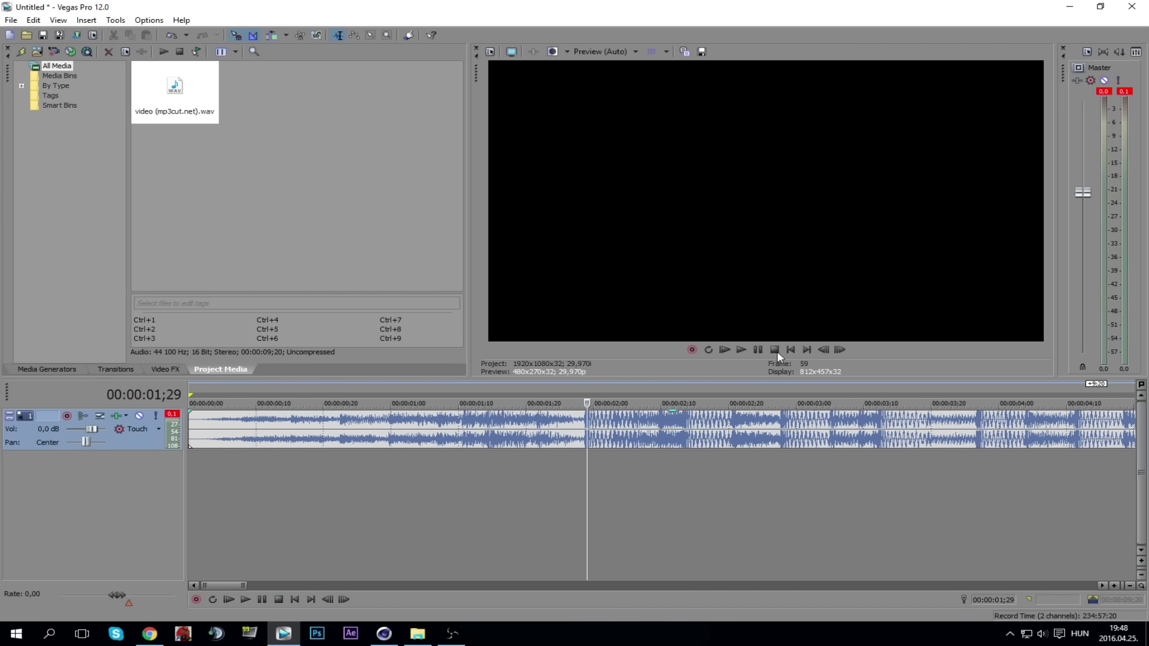
pyautogui.click(394, 635)
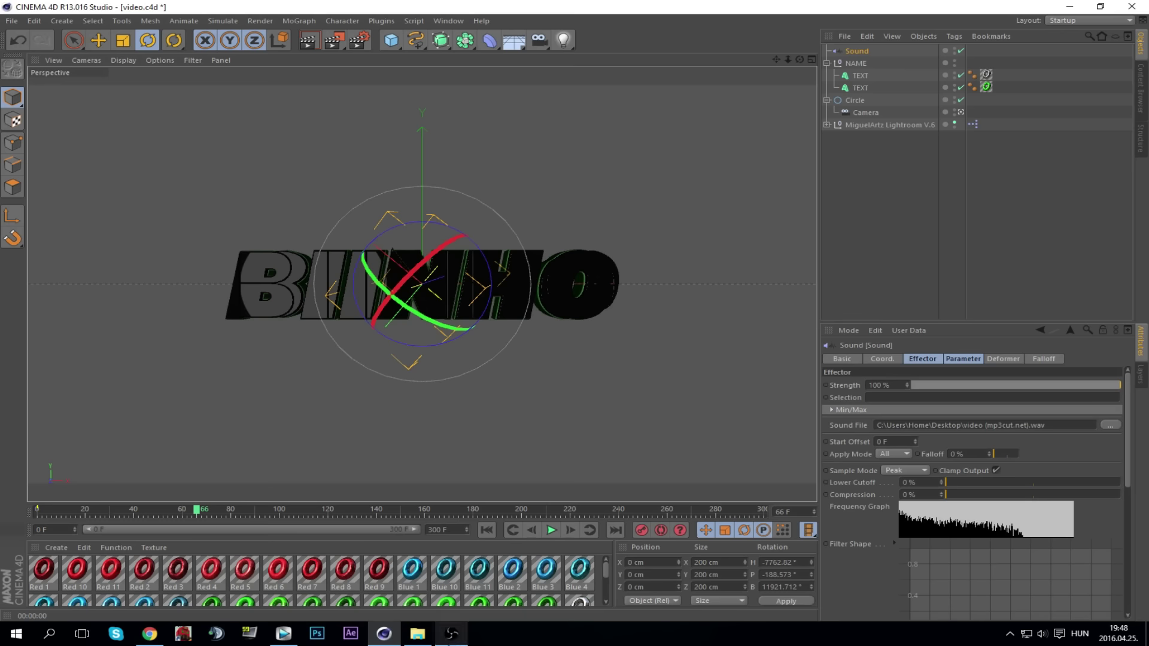
# Step: At frame 0, rotate the Circle to H -197.492°, P 68.185°, B 28.394°
pyautogui.moveTo(95, 508); pyautogui.dragTo(37, 508)
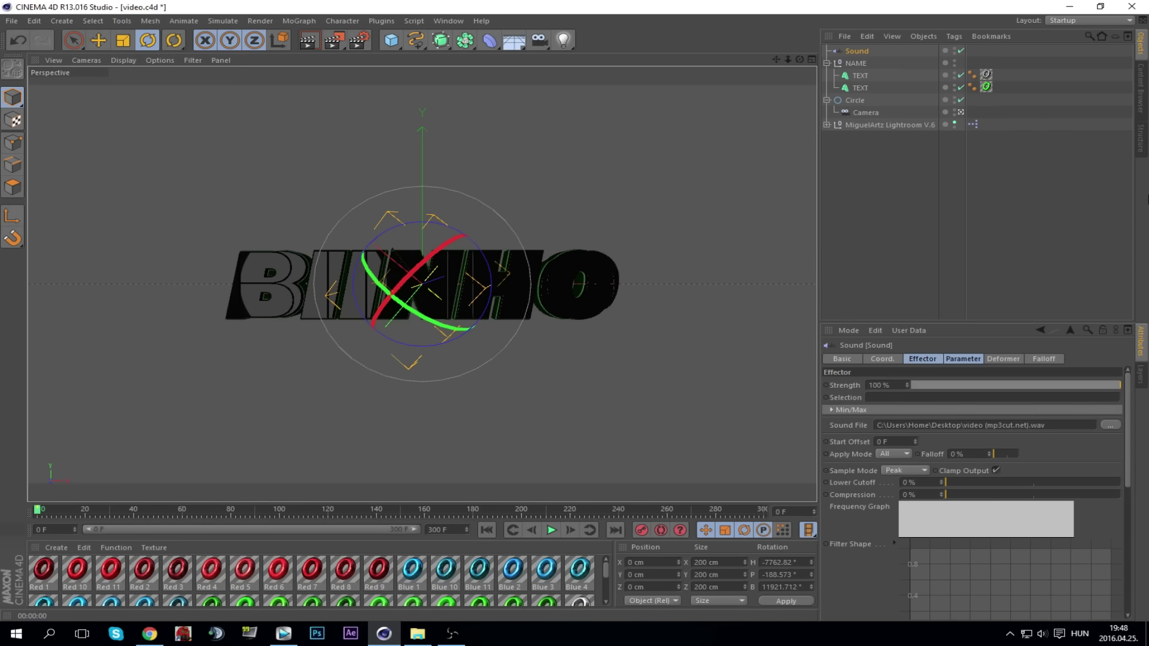
pyautogui.click(854, 99)
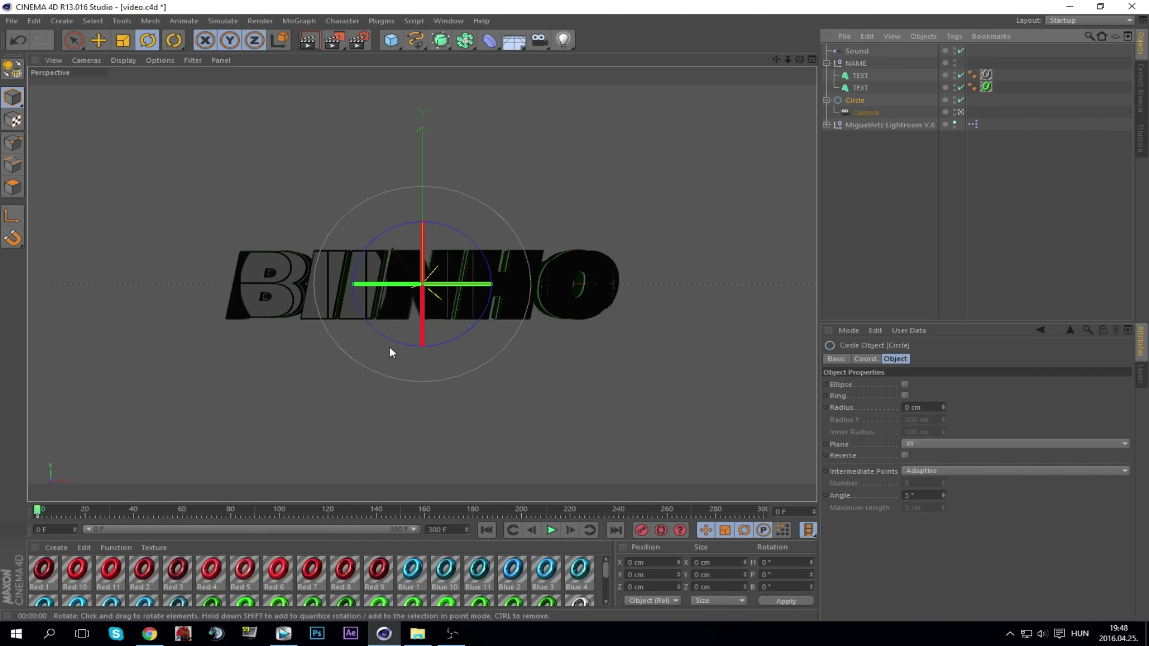
pyautogui.moveTo(387, 326); pyautogui.dragTo(242, 324)
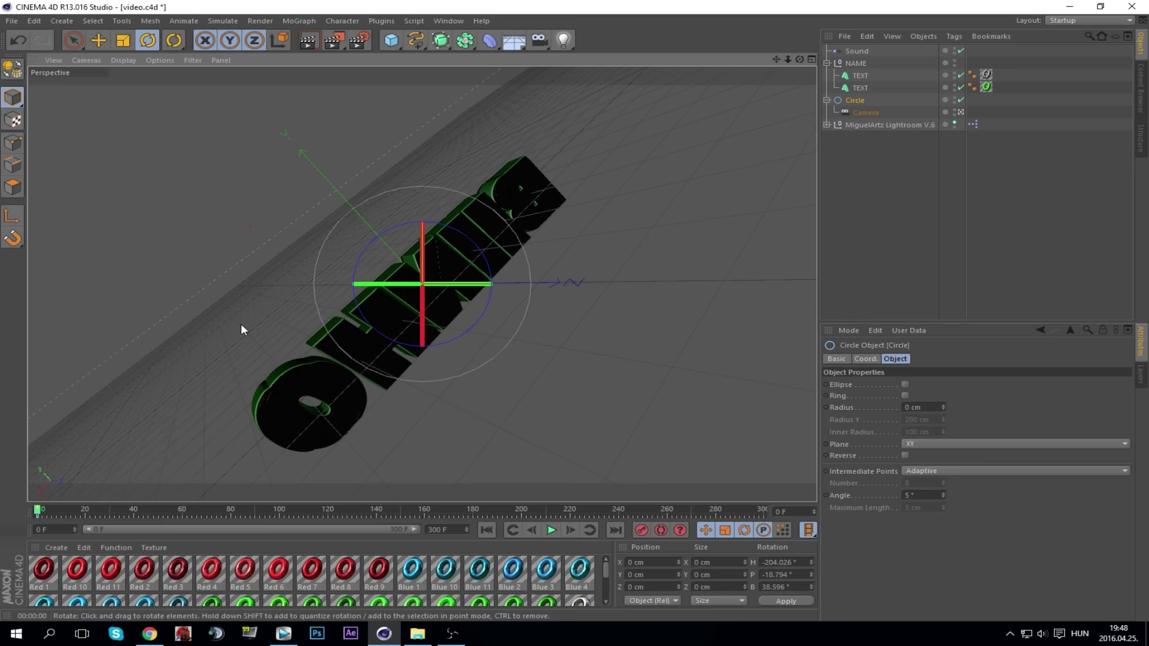
pyautogui.moveTo(459, 371); pyautogui.dragTo(504, 383)
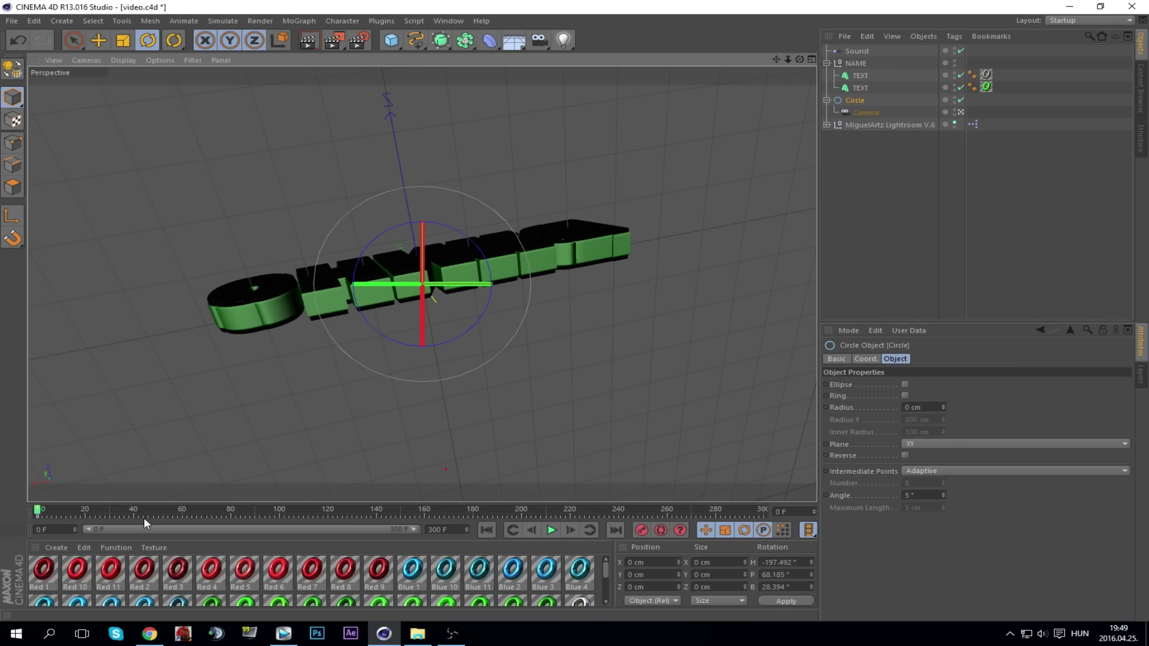
# Step: Play and scrub the animation to check the tilted view, ending at frame 57
pyautogui.click(177, 511)
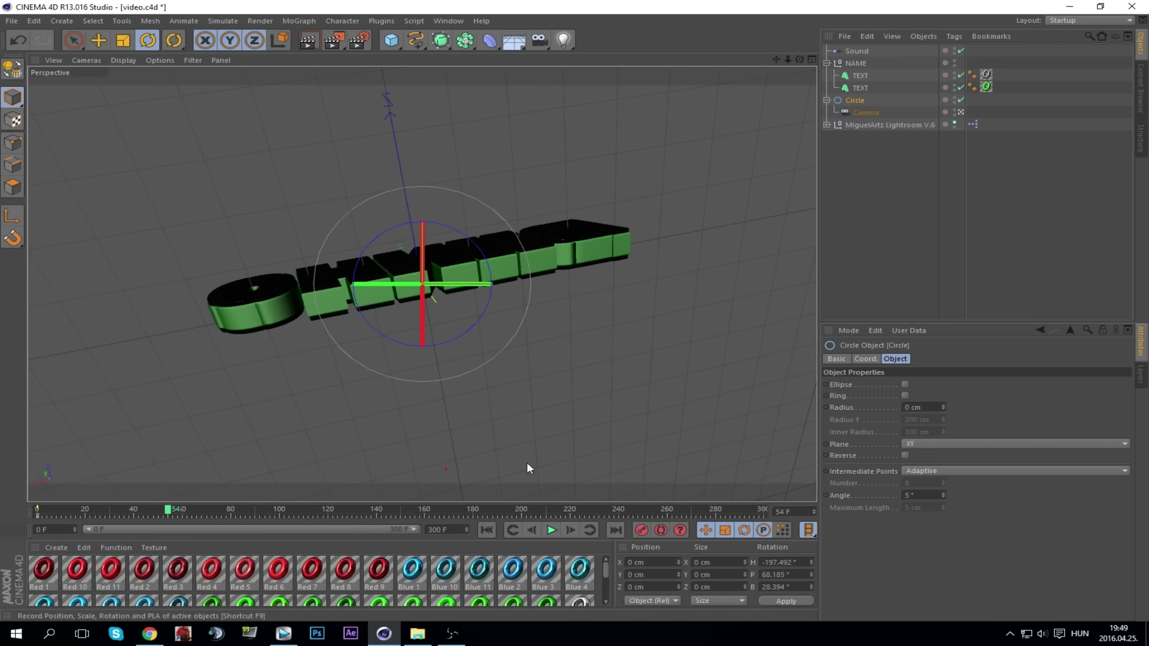
pyautogui.click(36, 512)
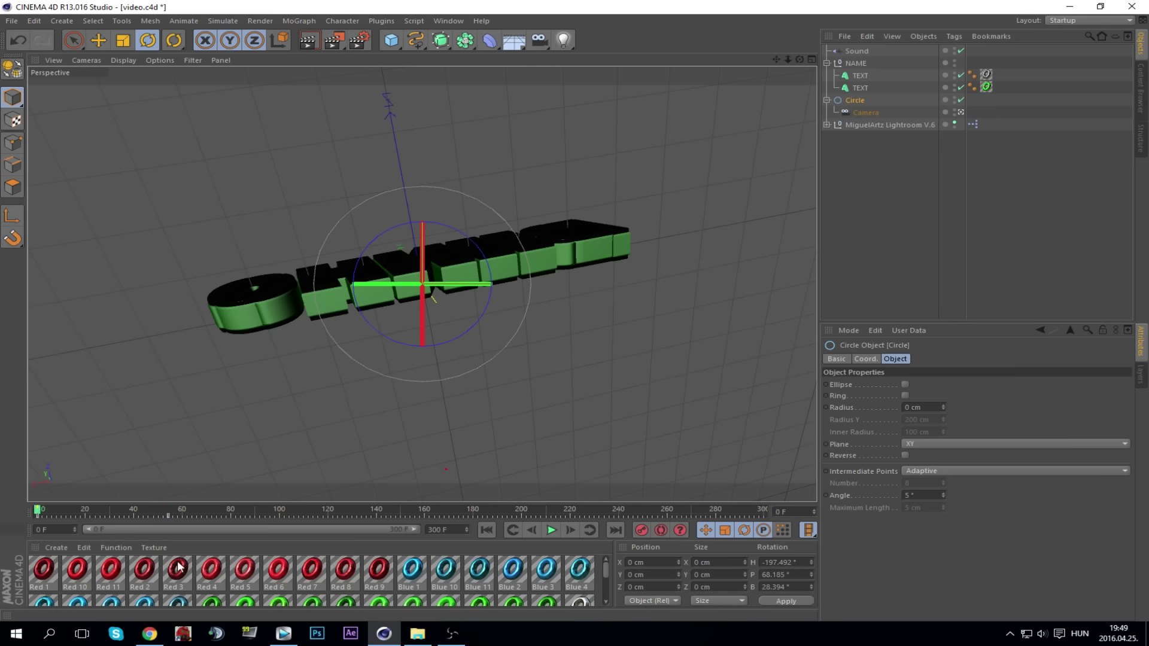
pyautogui.click(551, 530)
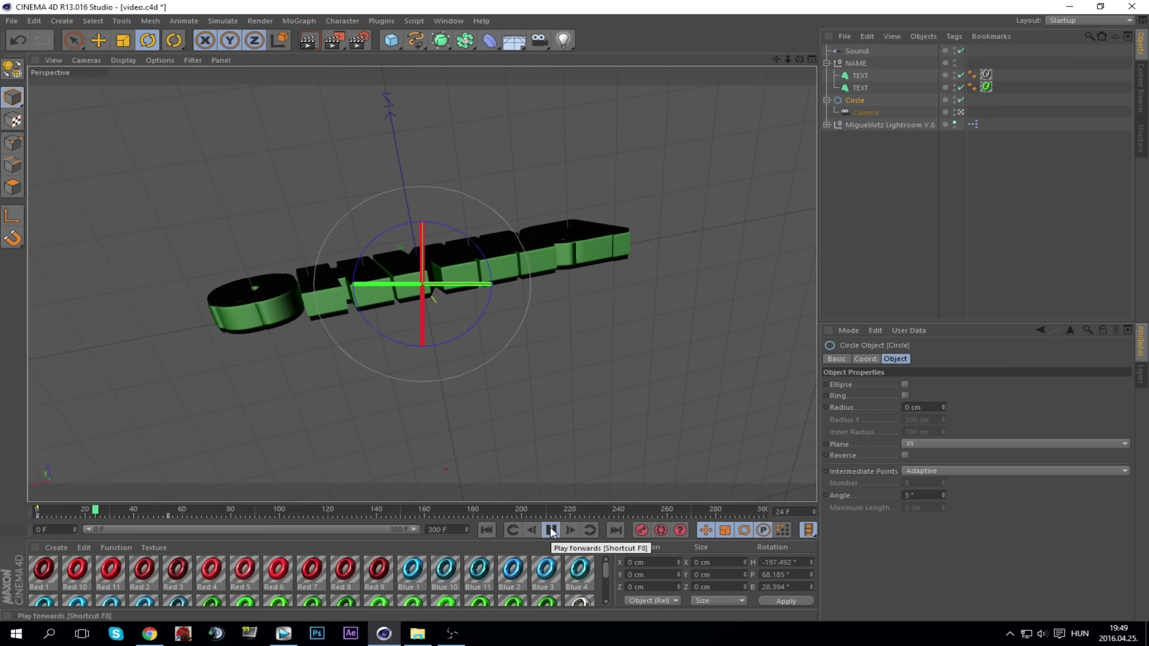
pyautogui.click(860, 88)
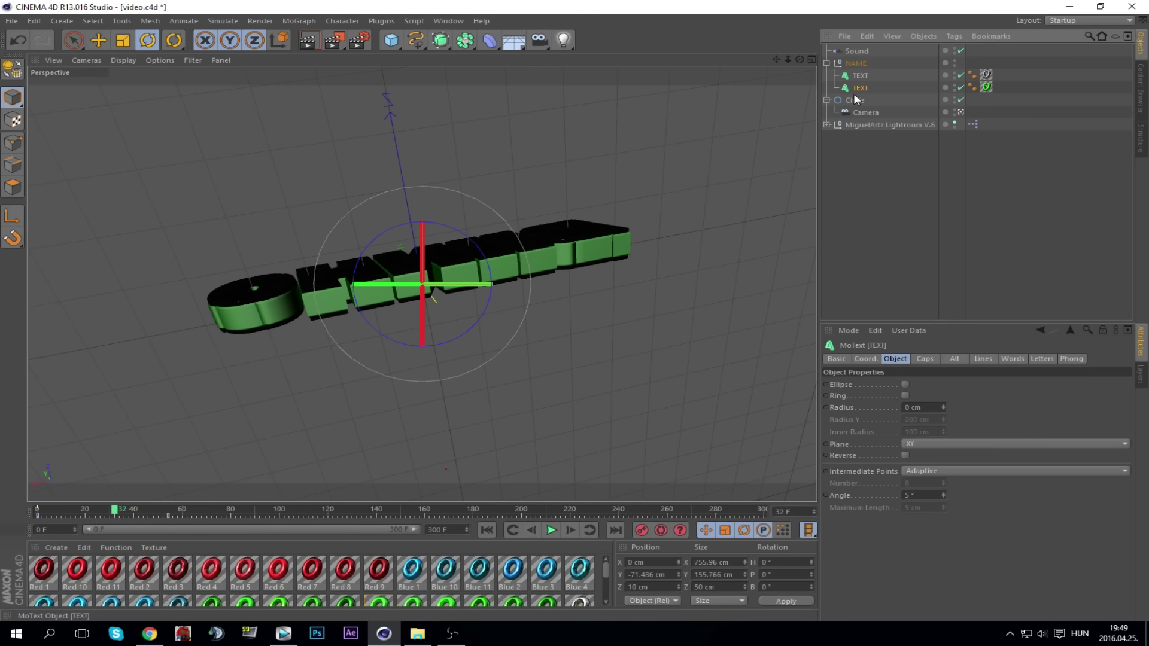
pyautogui.click(854, 100)
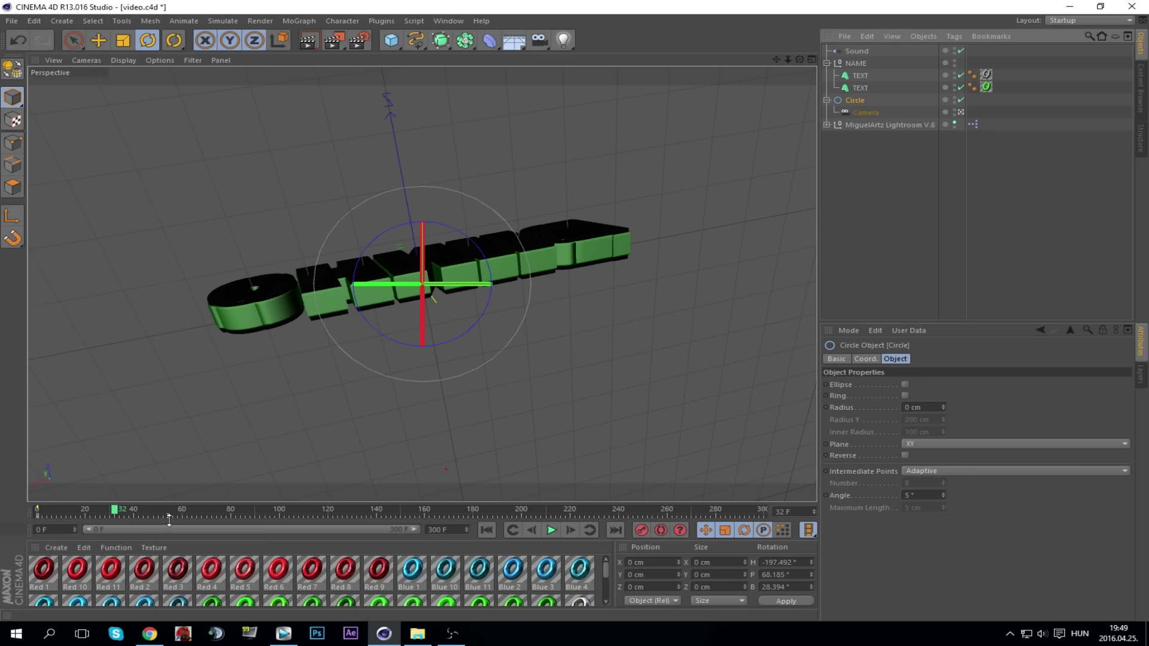
pyautogui.moveTo(183, 513); pyautogui.dragTo(190, 512)
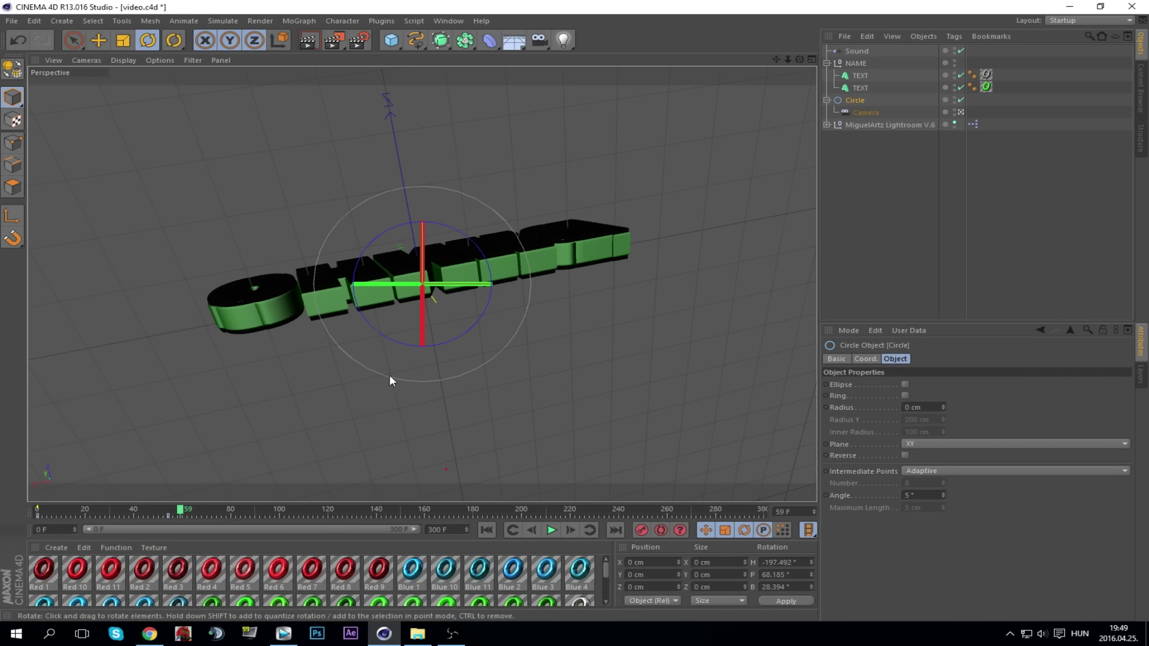
# Step: Rotate the Circle to a new pose and play back the spin from frame 0 and frame 50
pyautogui.moveTo(455, 296); pyautogui.dragTo(410, 454)
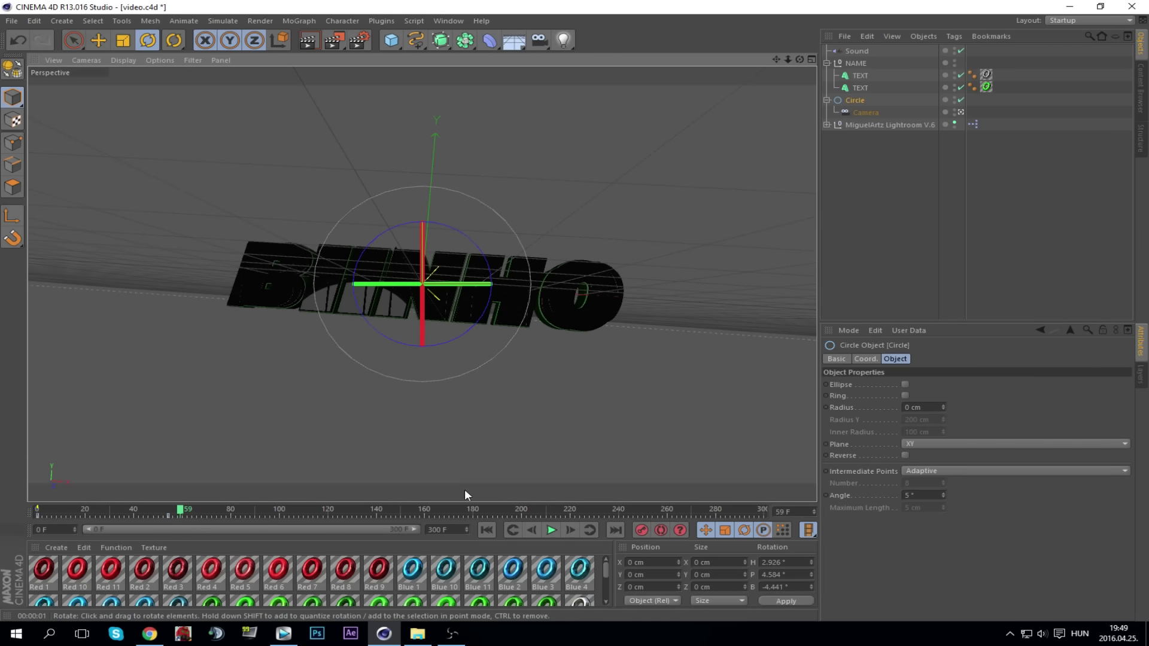
pyautogui.click(486, 529)
pyautogui.click(551, 530)
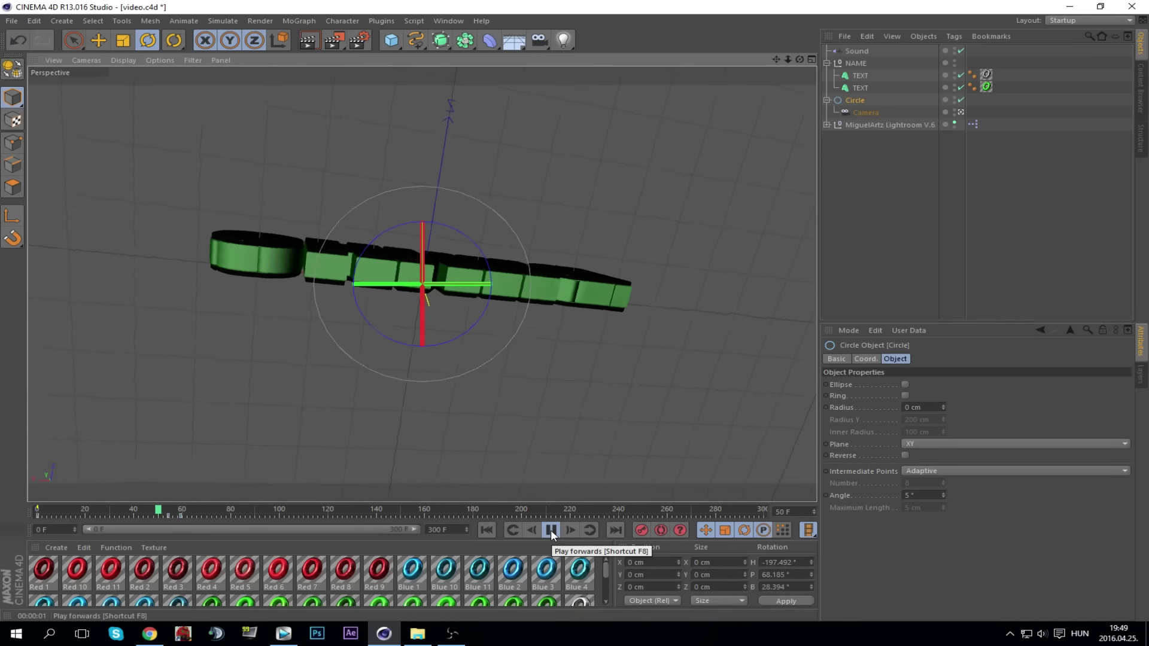
pyautogui.click(551, 530)
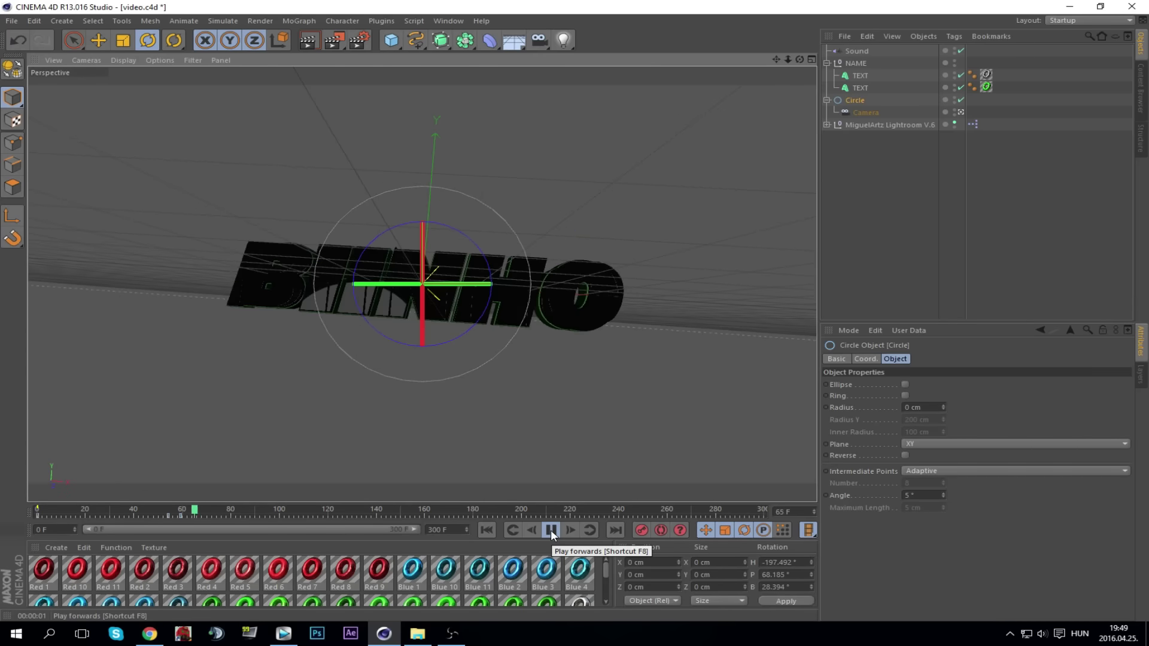
pyautogui.click(156, 513)
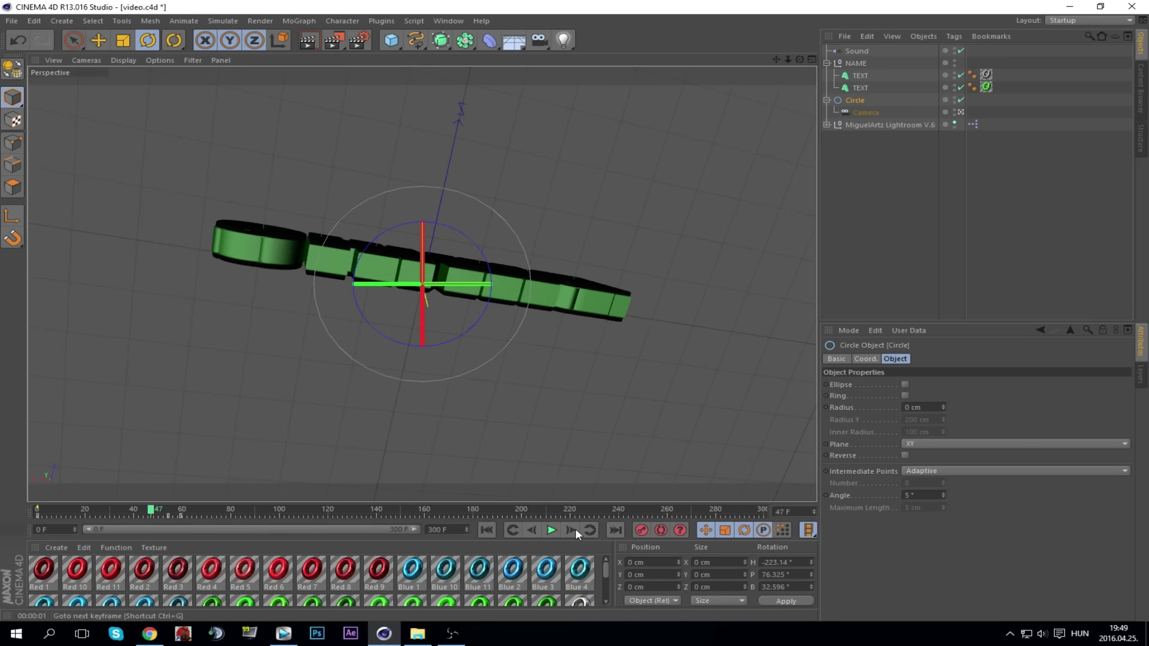
pyautogui.click(551, 529)
pyautogui.click(551, 529)
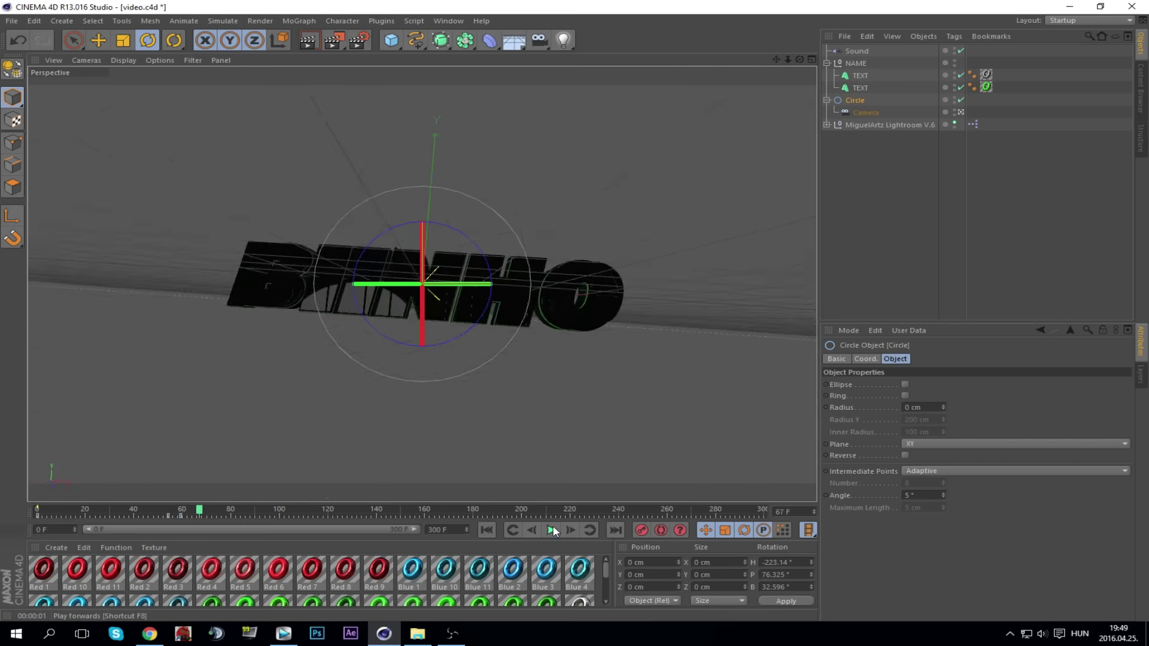
# Step: At frame 52, rotate the Circle upward and record a rotation keyframe, then review it
pyautogui.click(164, 515)
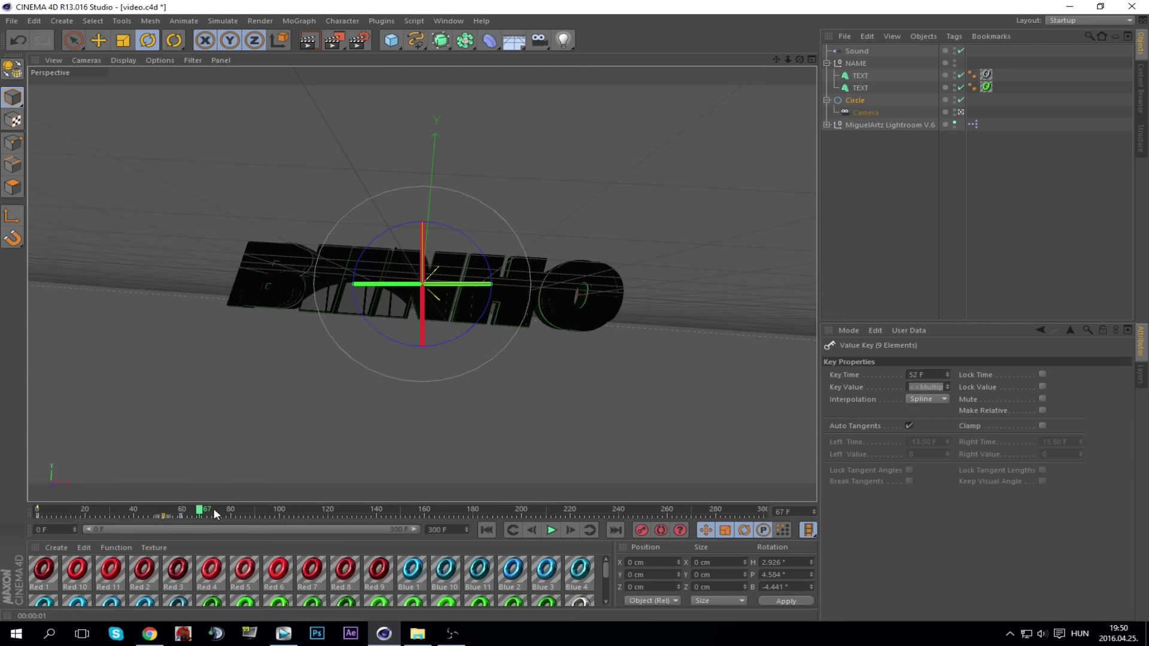
pyautogui.click(162, 510)
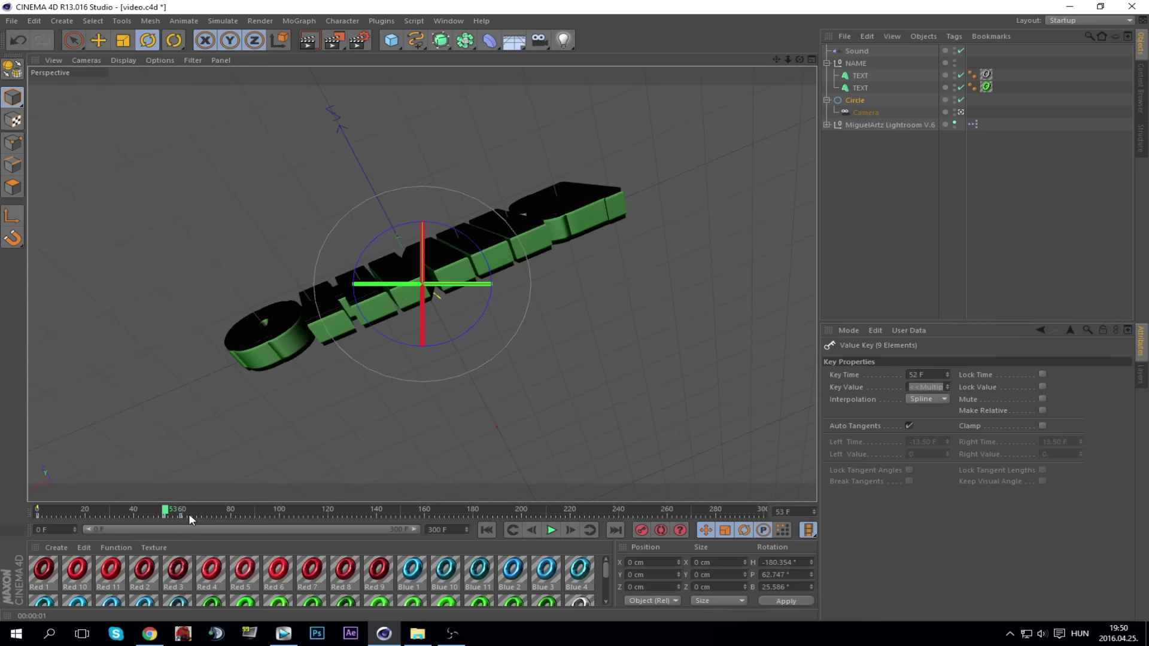
pyautogui.moveTo(422, 326); pyautogui.dragTo(422, 264)
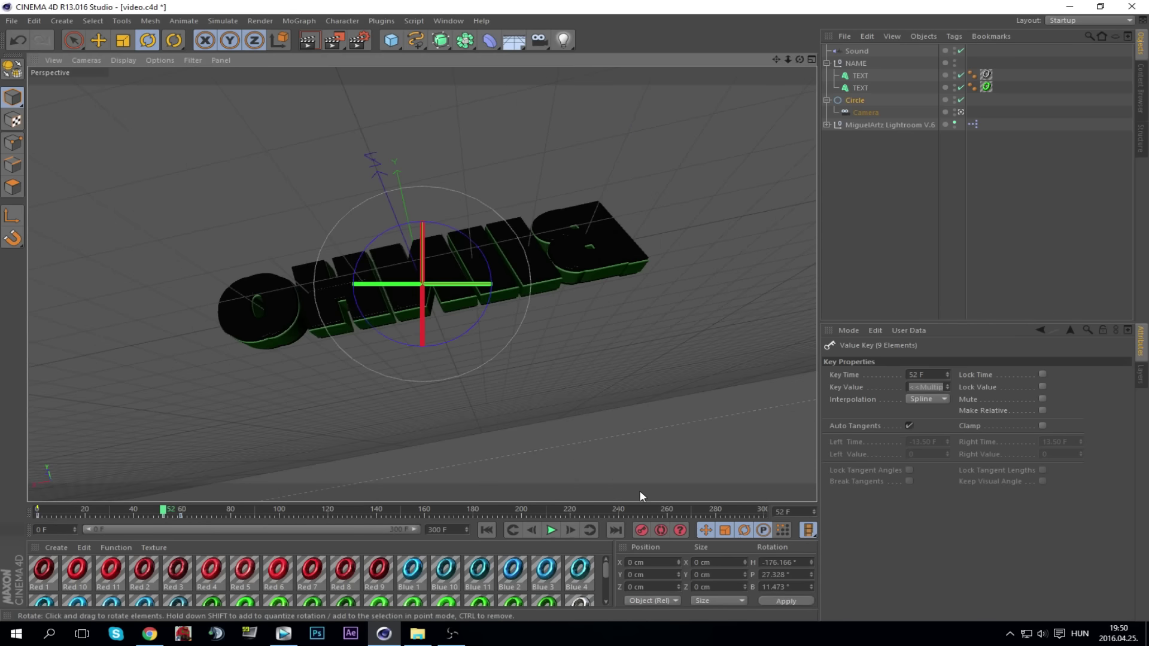
pyautogui.click(642, 530)
pyautogui.click(551, 530)
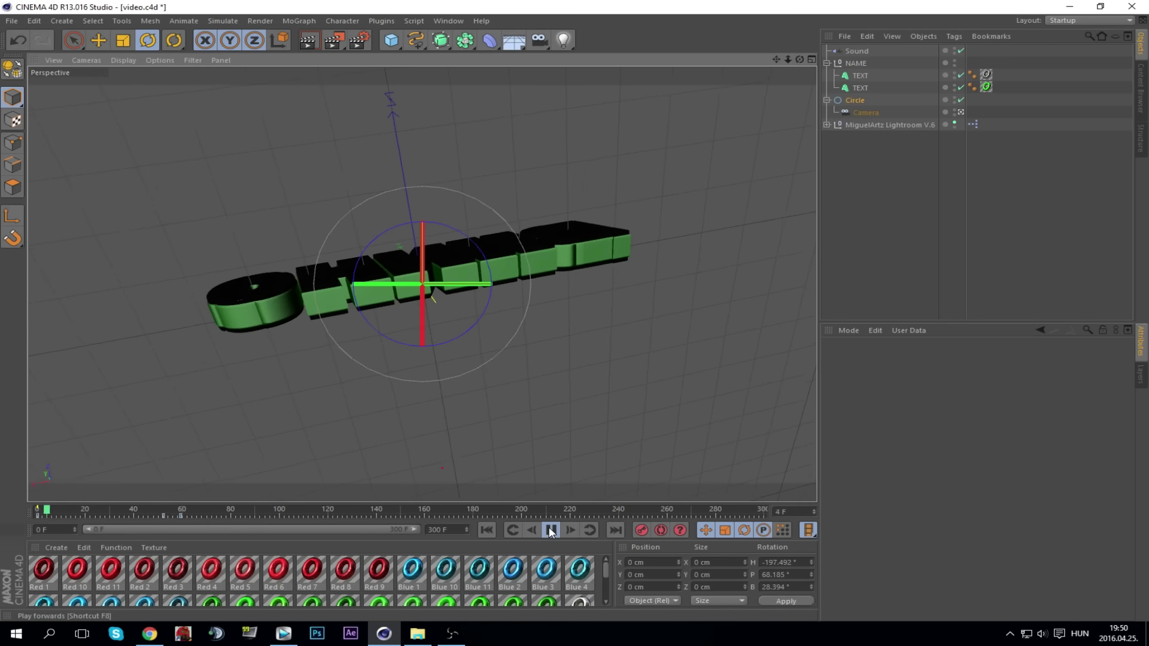
pyautogui.click(551, 530)
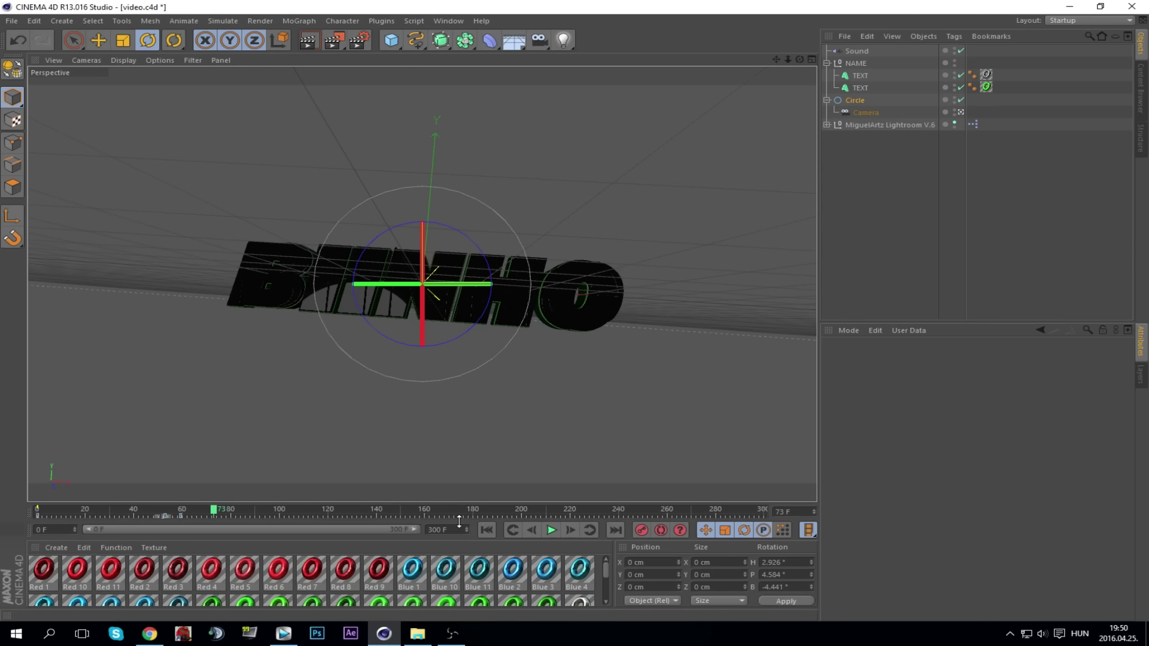
# Step: Replay from the first frame and render a preview of the BIINHO text at frame 70
pyautogui.hotkey('shift', 'f')
pyautogui.click(551, 530)
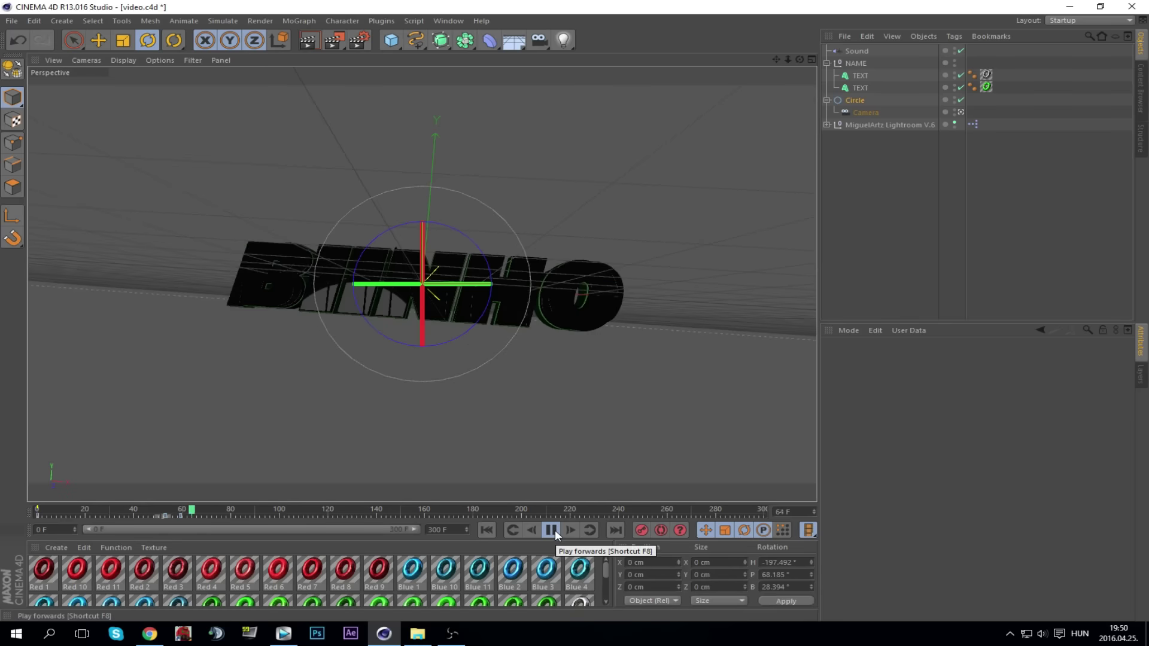
pyautogui.click(555, 529)
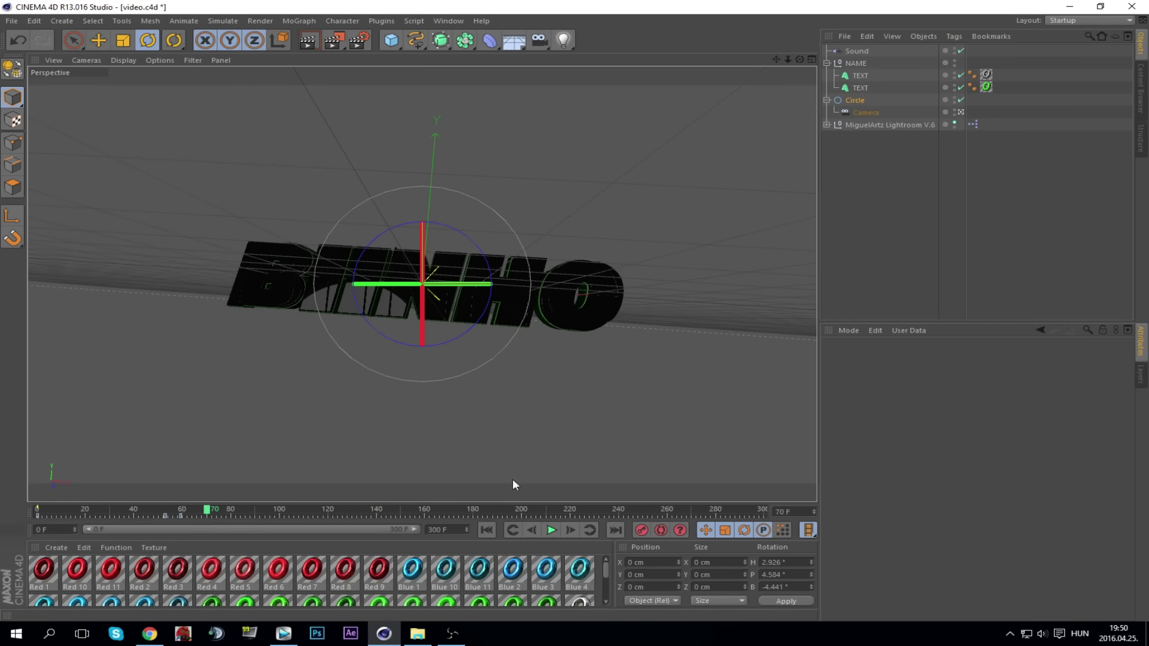
pyautogui.click(308, 41)
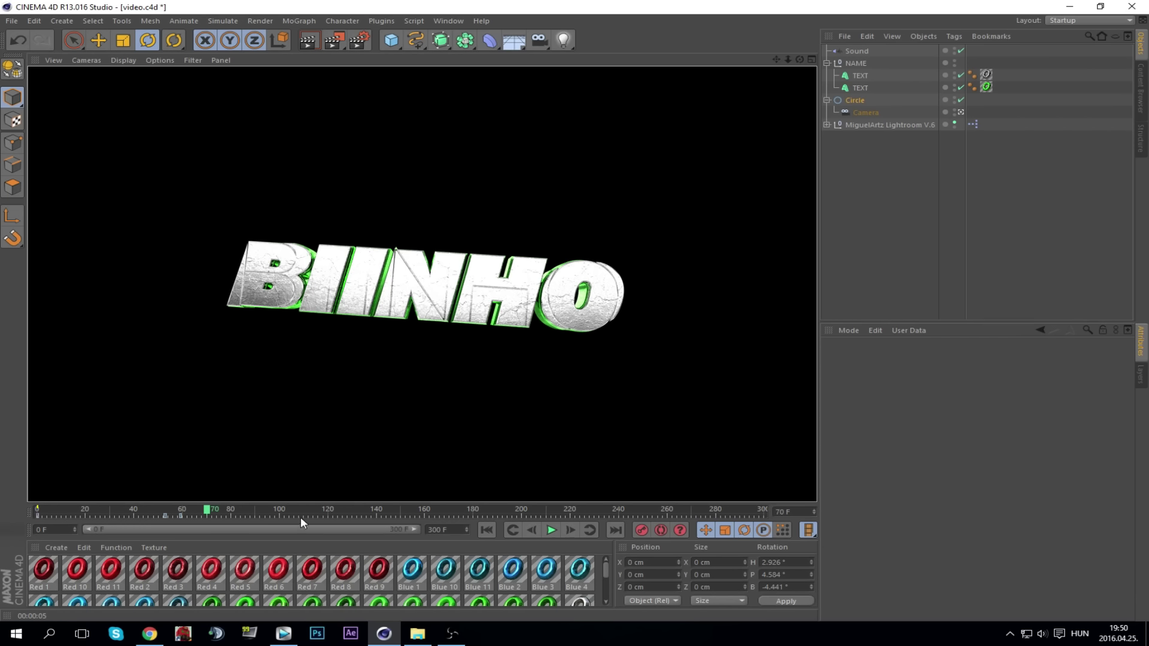
# Step: At frame 68, tilt the Circle to about -14.6° pitch and render a preview
pyautogui.click(201, 511)
pyautogui.moveTo(423, 269); pyautogui.dragTo(423, 231)
pyautogui.click(314, 43)
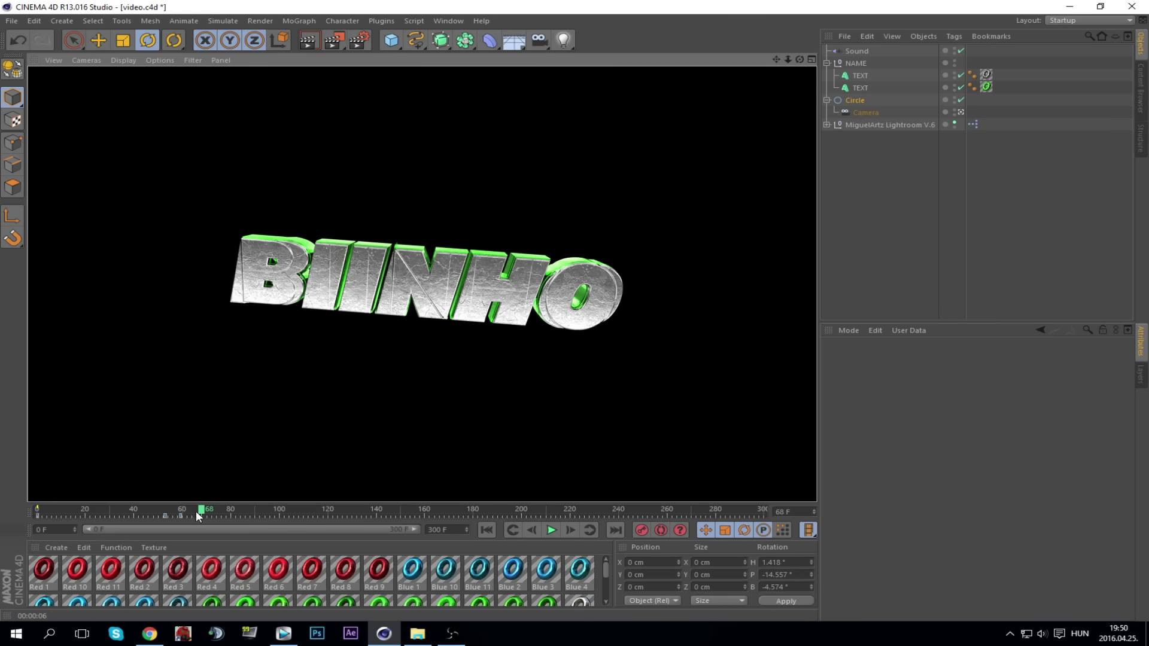
pyautogui.moveTo(201, 510); pyautogui.dragTo(183, 510)
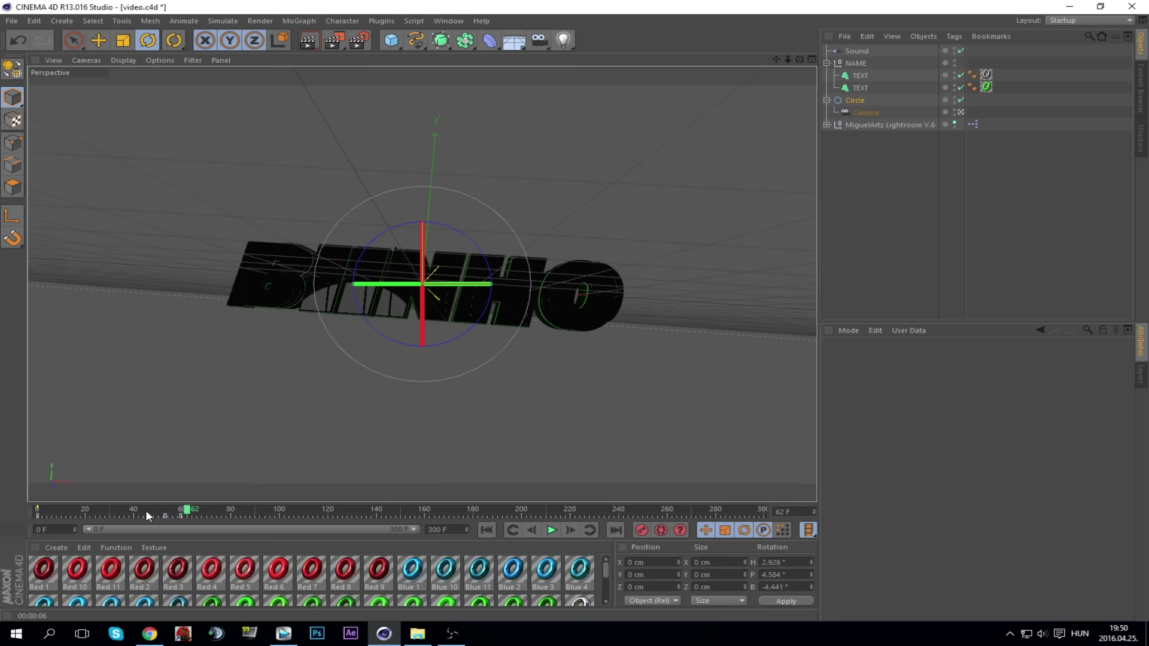
# Step: Raise the Circle's pitch to about 7.8° at frame 62, replay, and switch to Vegas Pro
pyautogui.moveTo(425, 311)
pyautogui.mouseDown()
pyautogui.moveTo(428, 357)
pyautogui.moveTo(437, 279)
pyautogui.moveTo(432, 318)
pyautogui.mouseUp()
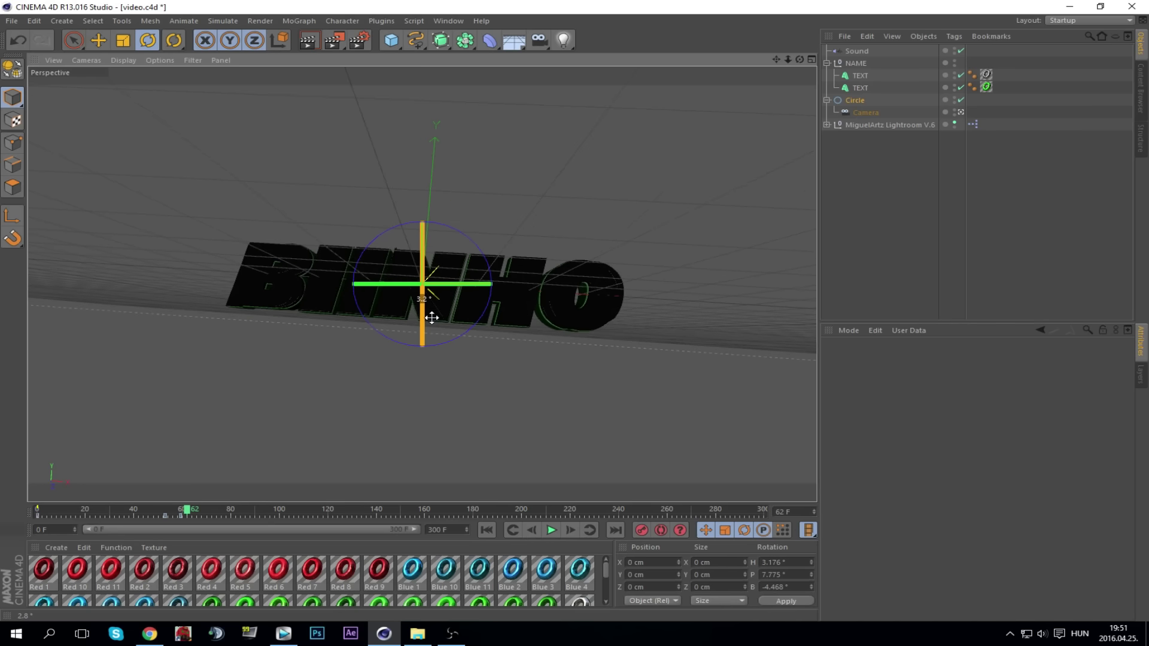
pyautogui.moveTo(432, 318); pyautogui.dragTo(431, 318)
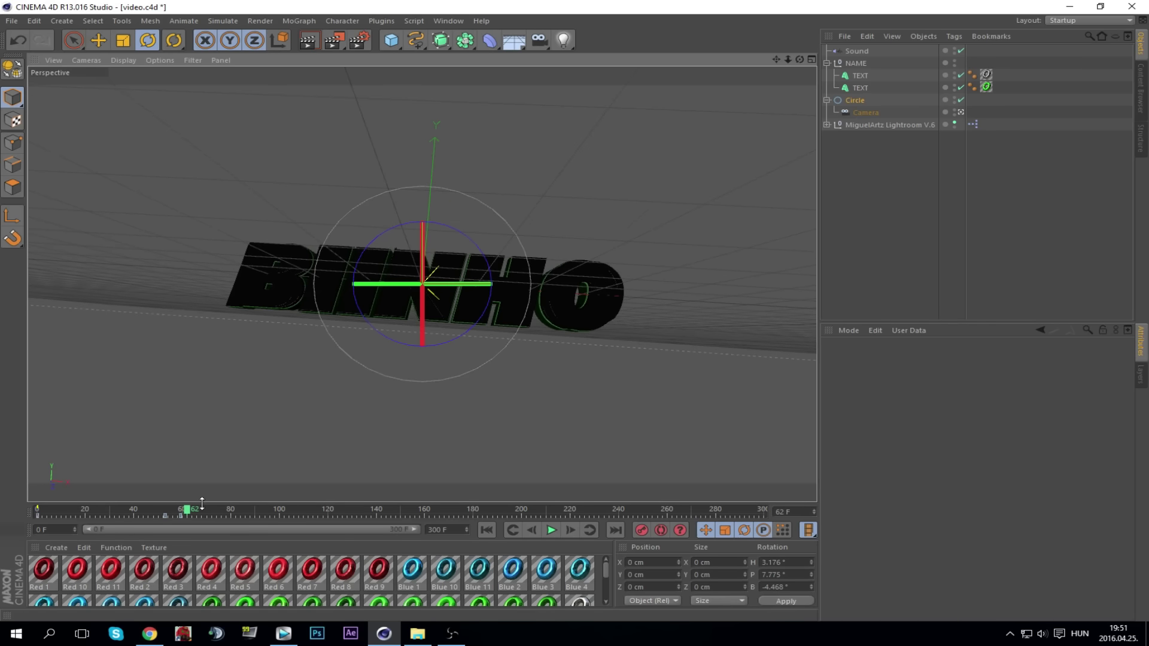
pyautogui.click(155, 510)
pyautogui.click(551, 529)
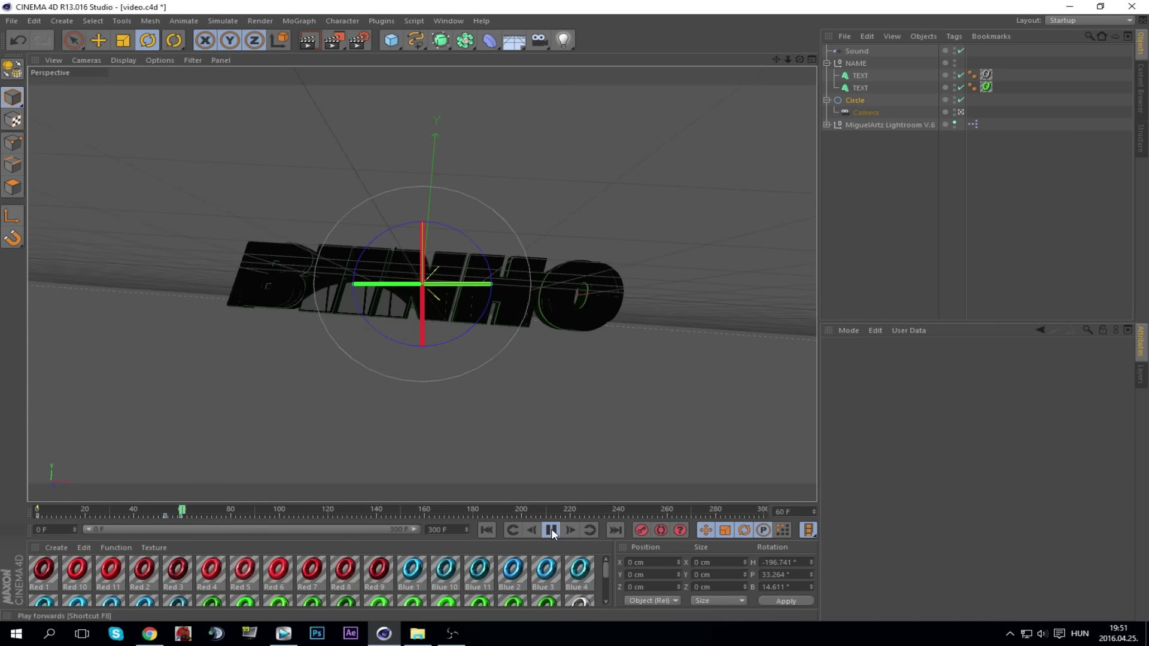
pyautogui.click(283, 633)
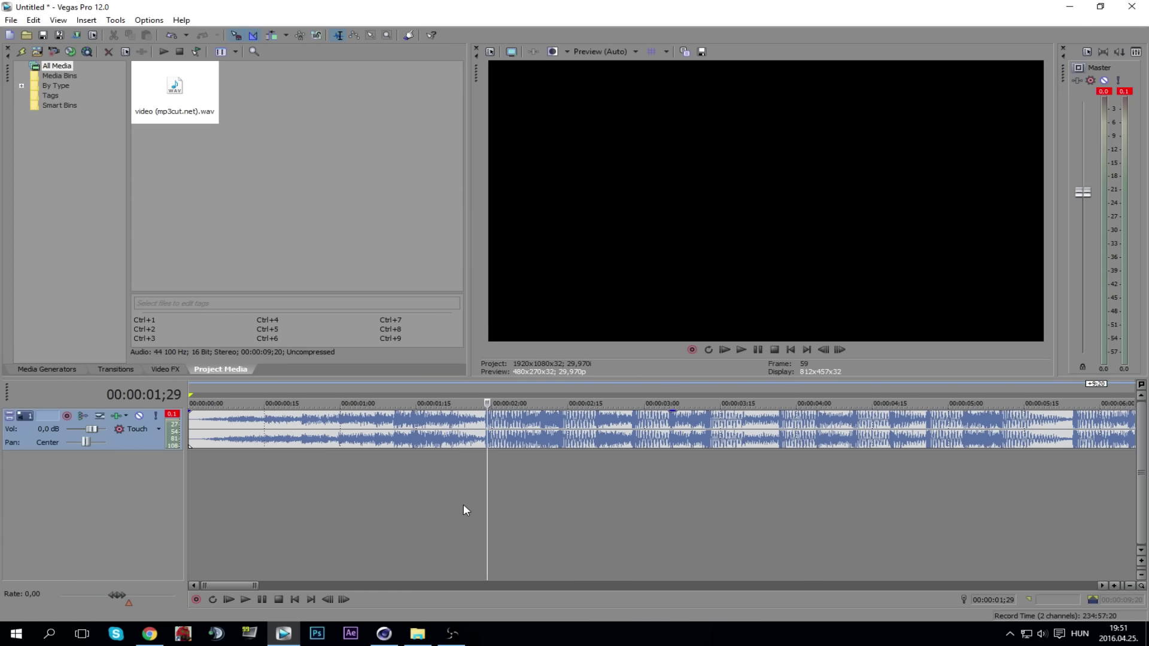
# Step: Play the music and place the cursor on the next beat at 00:00:03;27 (frame 117)
pyautogui.scroll(-2, 527, 478)
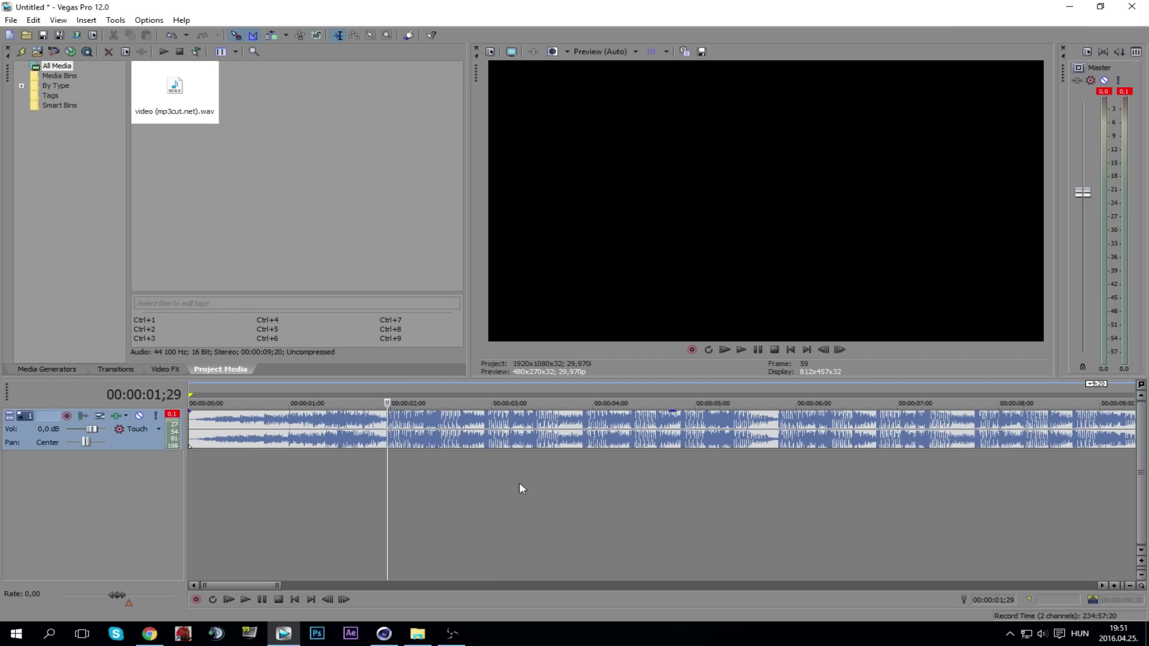
pyautogui.click(263, 600)
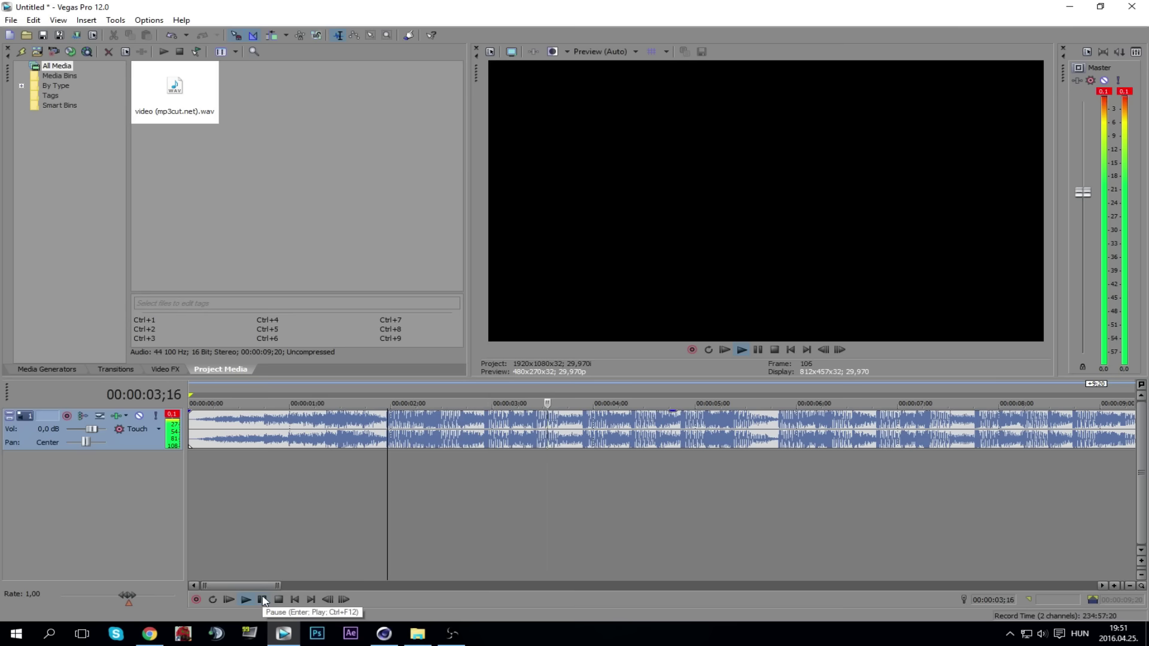
pyautogui.click(262, 600)
pyautogui.scroll(3, 479, 520)
pyautogui.click(633, 455)
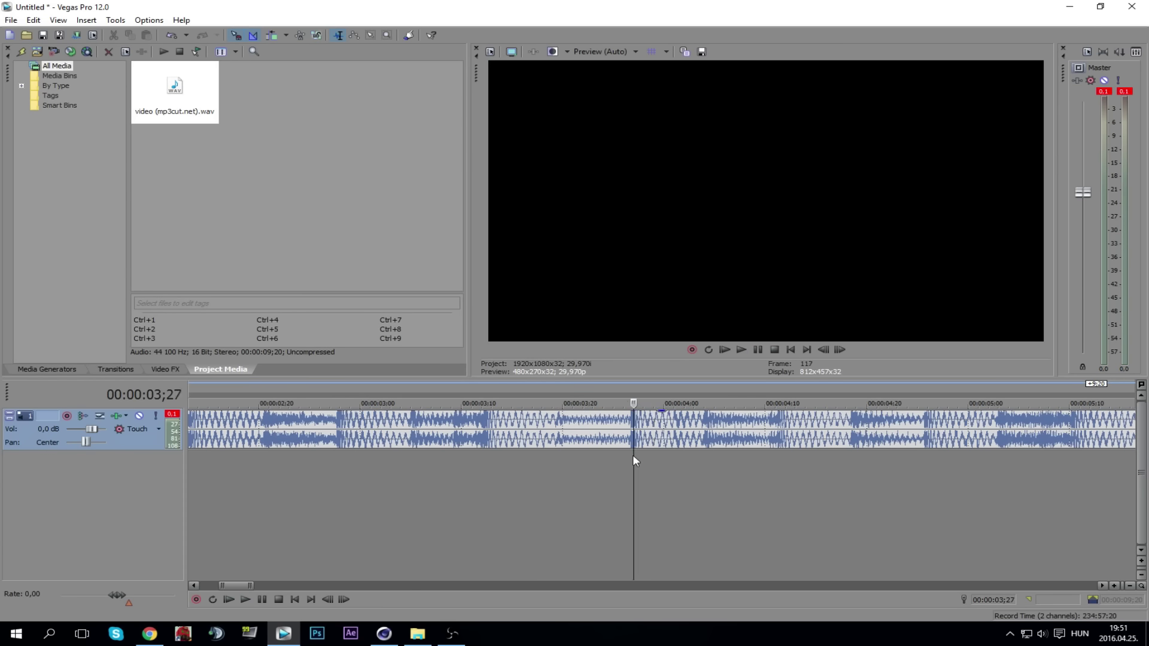
pyautogui.hotkey('alt', 'Tab')
# Step: Near frame 117, swing the Circle to about H -42°, B 19° and render a preview
pyautogui.click(288, 511)
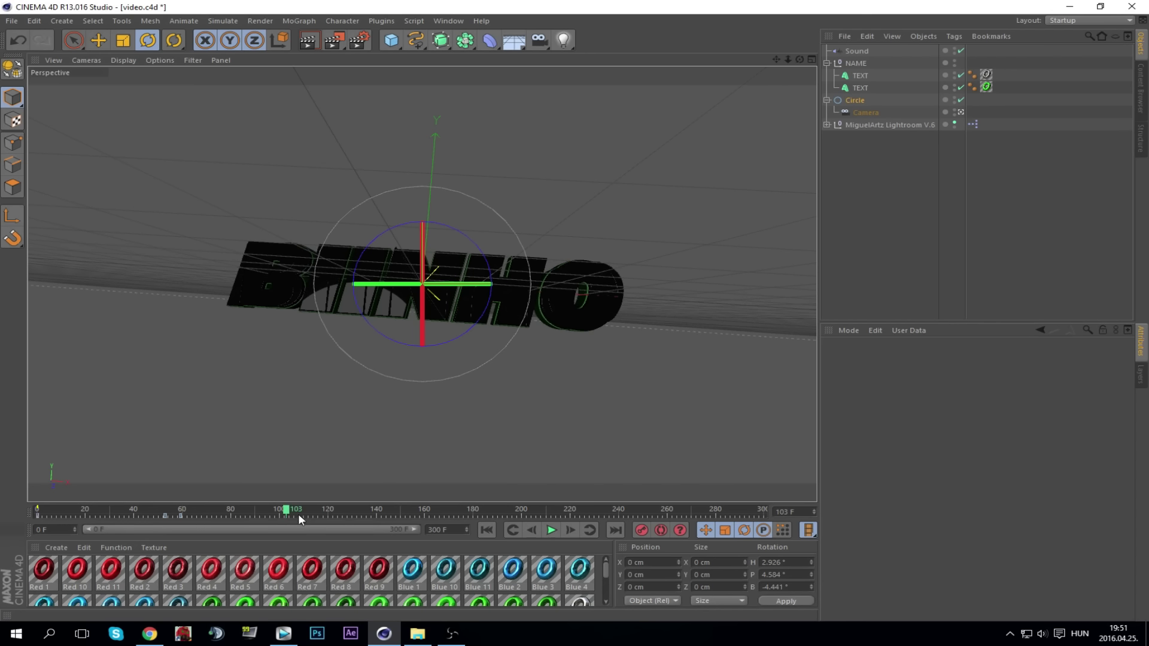
pyautogui.moveTo(302, 512); pyautogui.dragTo(317, 510)
pyautogui.click(309, 512)
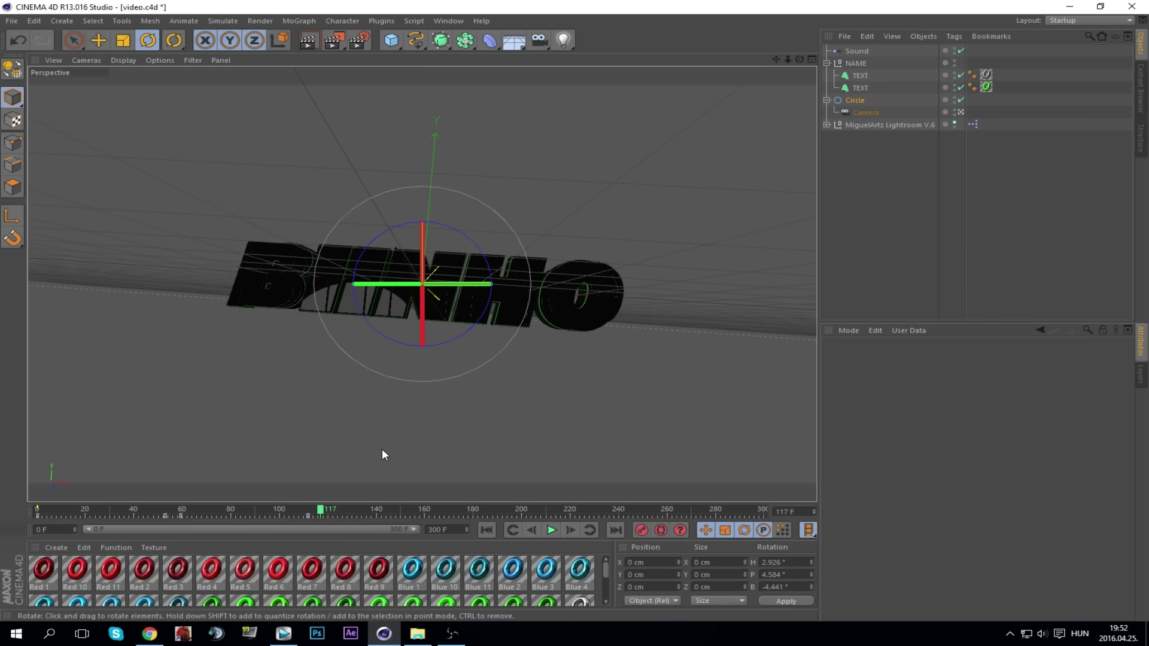
pyautogui.moveTo(397, 329); pyautogui.dragTo(329, 317)
pyautogui.hotkey('ctrl', 'r')
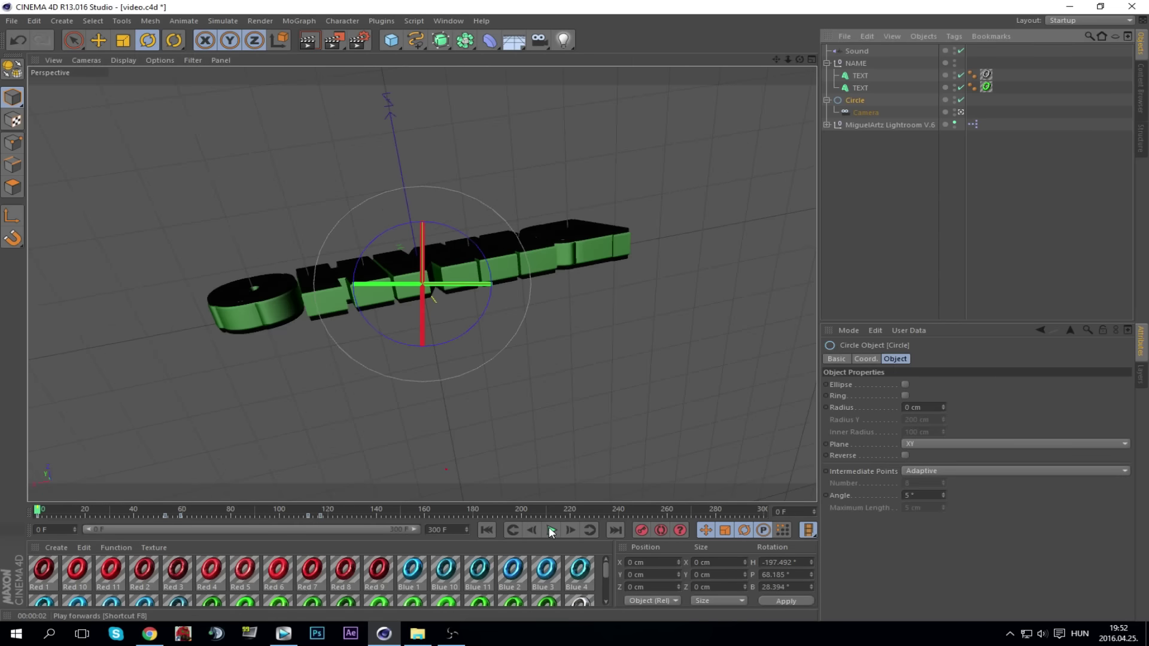
pyautogui.click(551, 532)
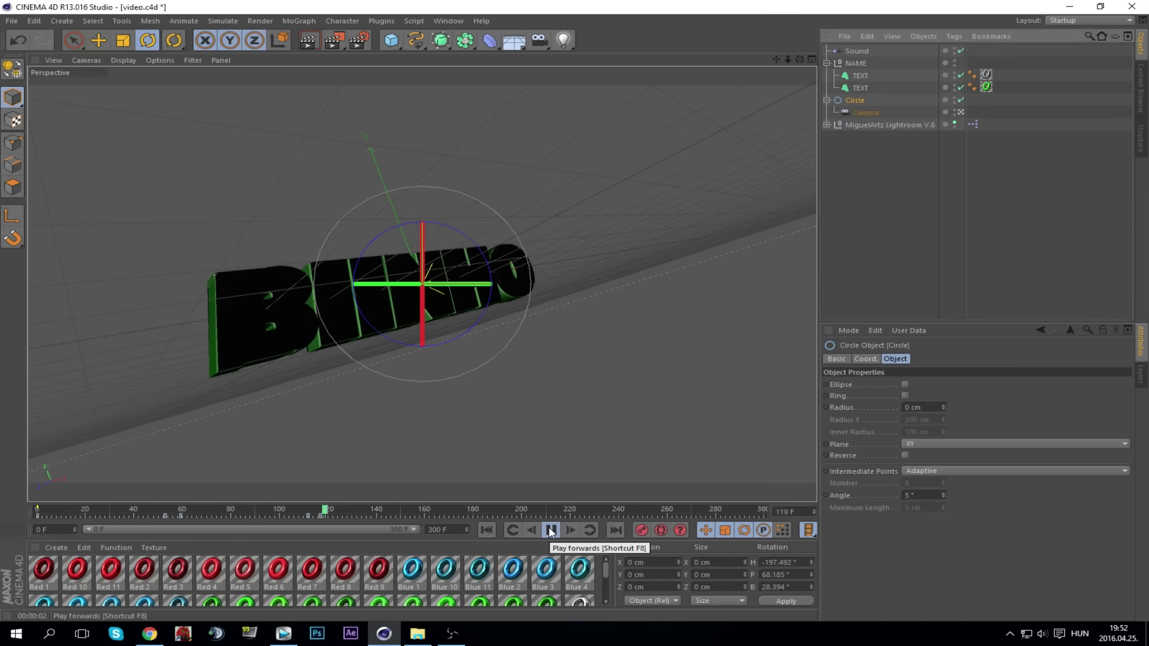
pyautogui.click(551, 530)
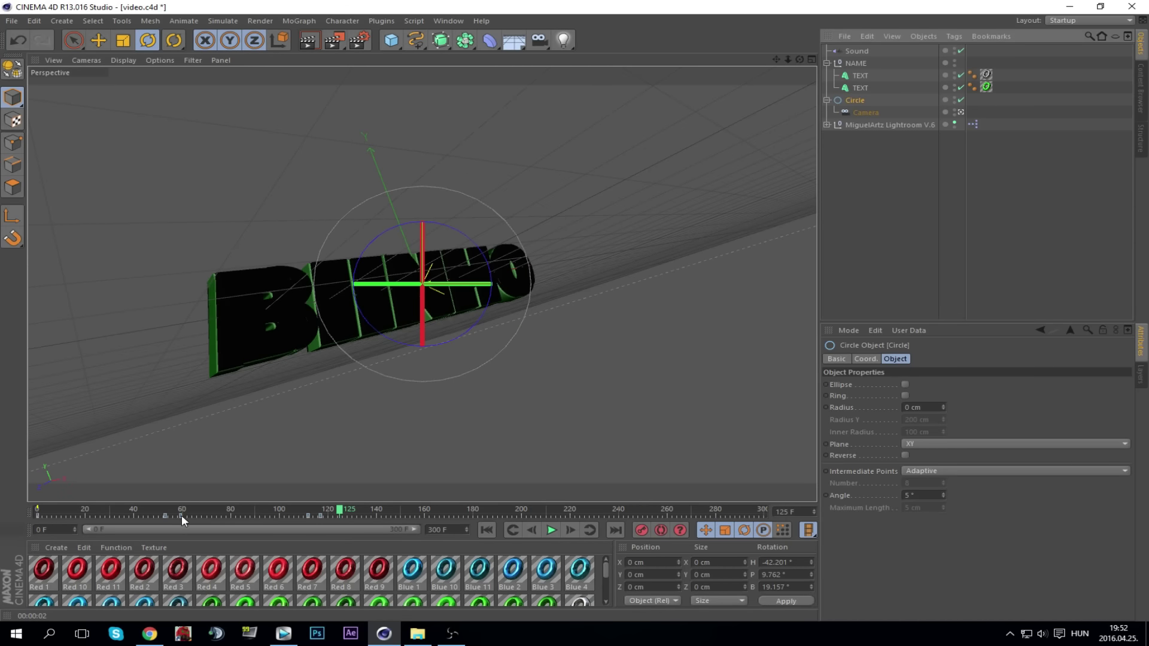
pyautogui.click(321, 515)
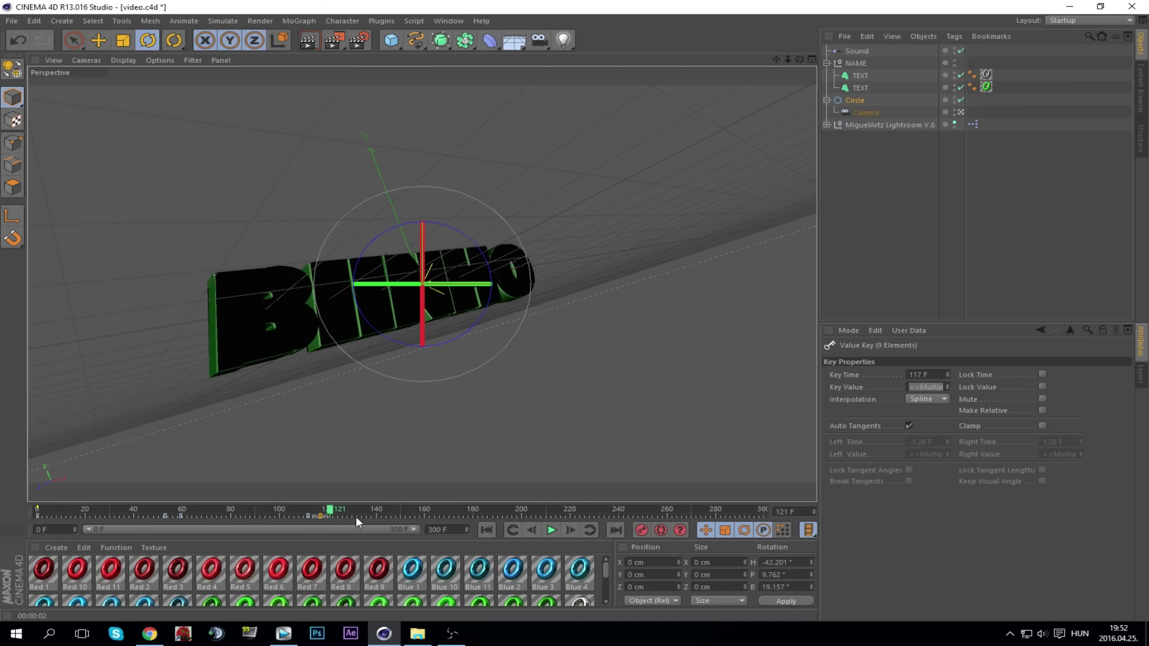
pyautogui.press('Delete')
pyautogui.moveTo(280, 514)
pyautogui.mouseDown()
pyautogui.moveTo(231, 512)
pyautogui.moveTo(310, 518)
pyautogui.mouseUp()
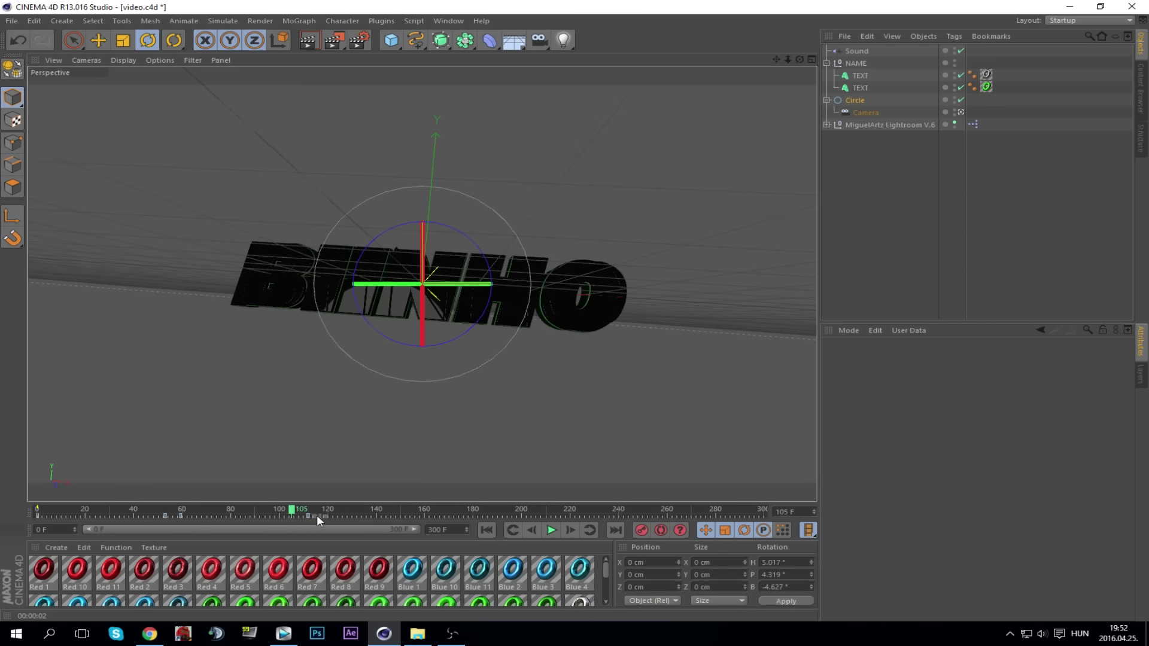
pyautogui.hotkey('ctrl', 'z')
pyautogui.hotkey('ctrl', 'z')
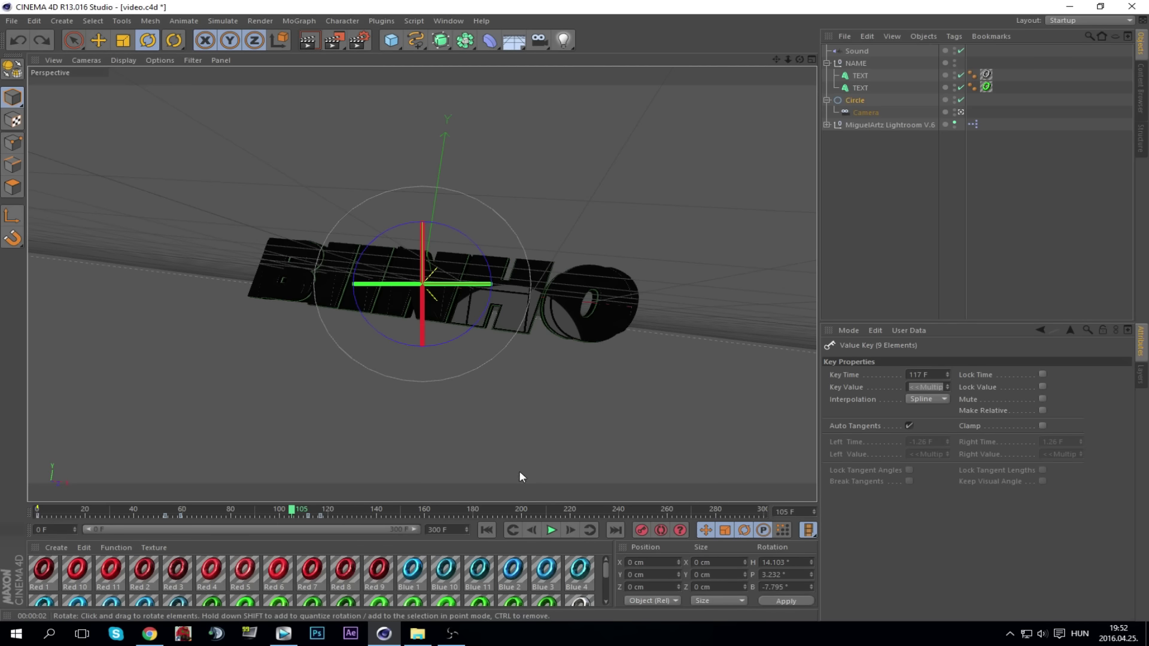
pyautogui.click(487, 530)
pyautogui.click(551, 530)
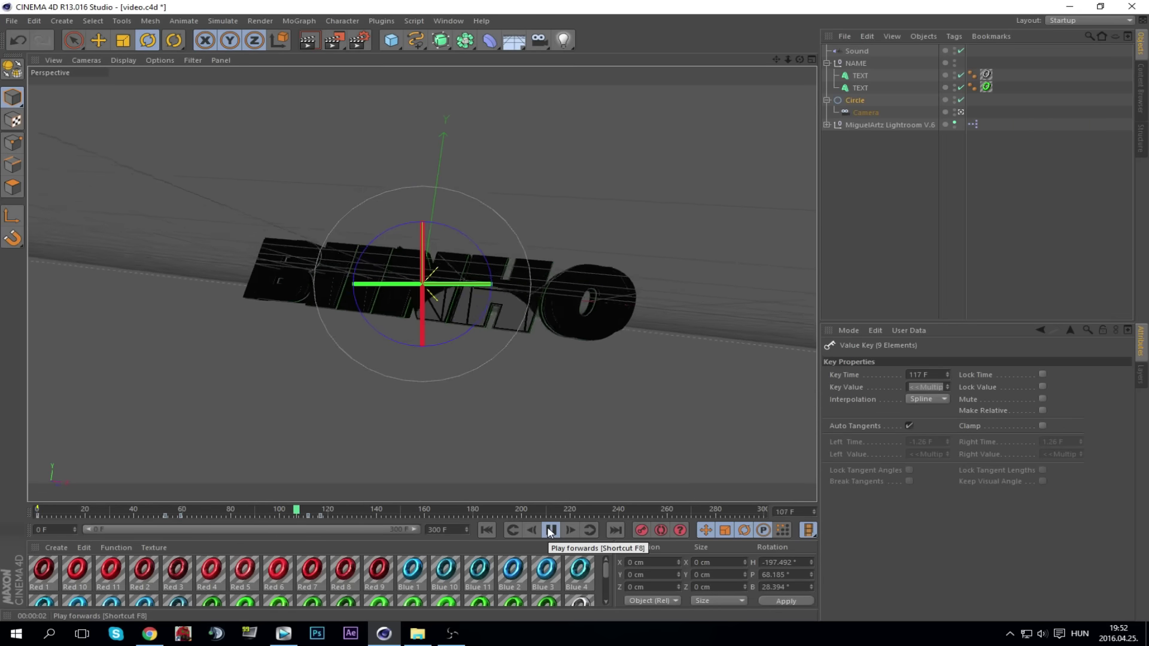
pyautogui.click(551, 530)
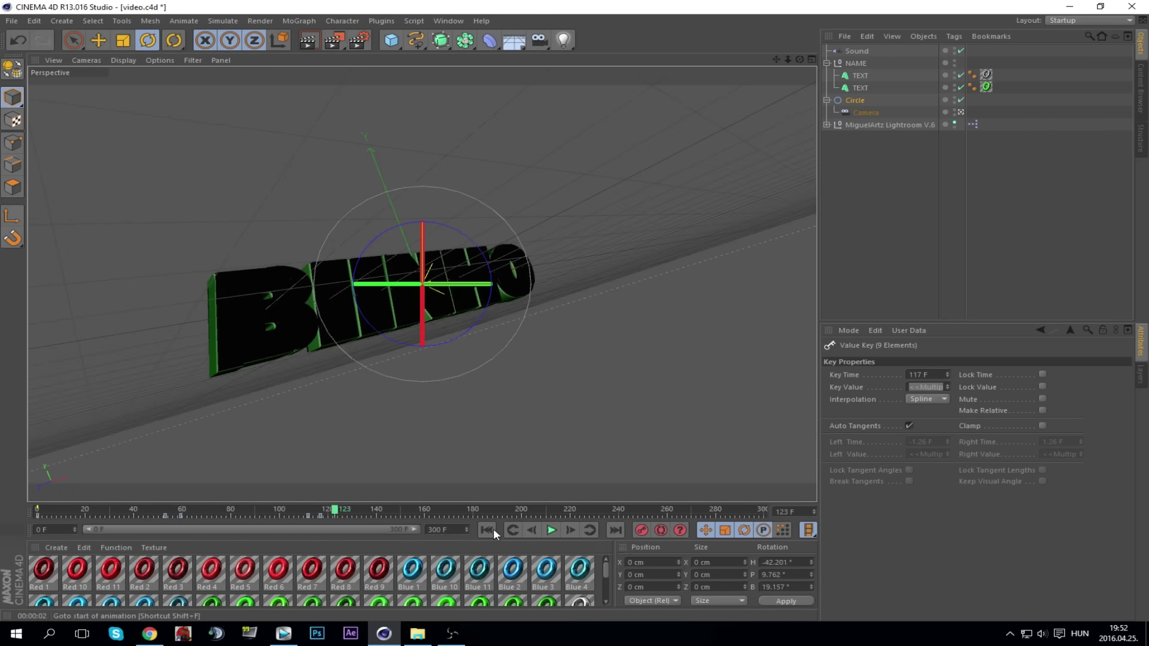
pyautogui.click(284, 634)
# Step: Play the music, mark the next beat at 00:00:05;25 (frame 175), and return to Cinema 4D
pyautogui.scroll(-4, 656, 486)
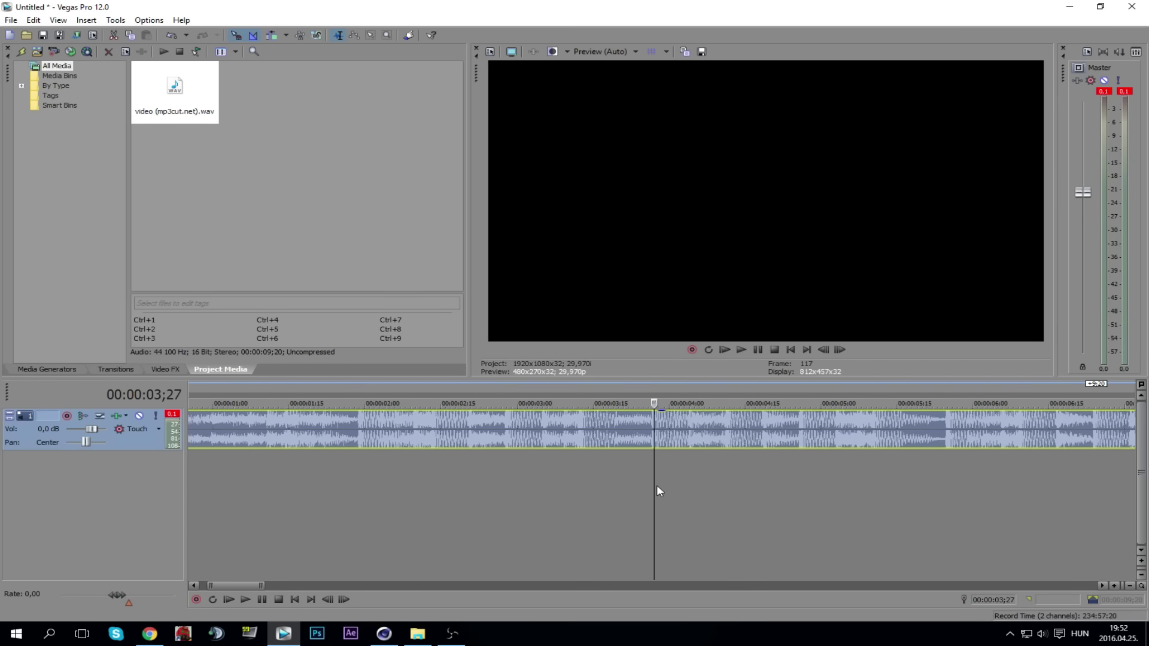
pyautogui.press('space')
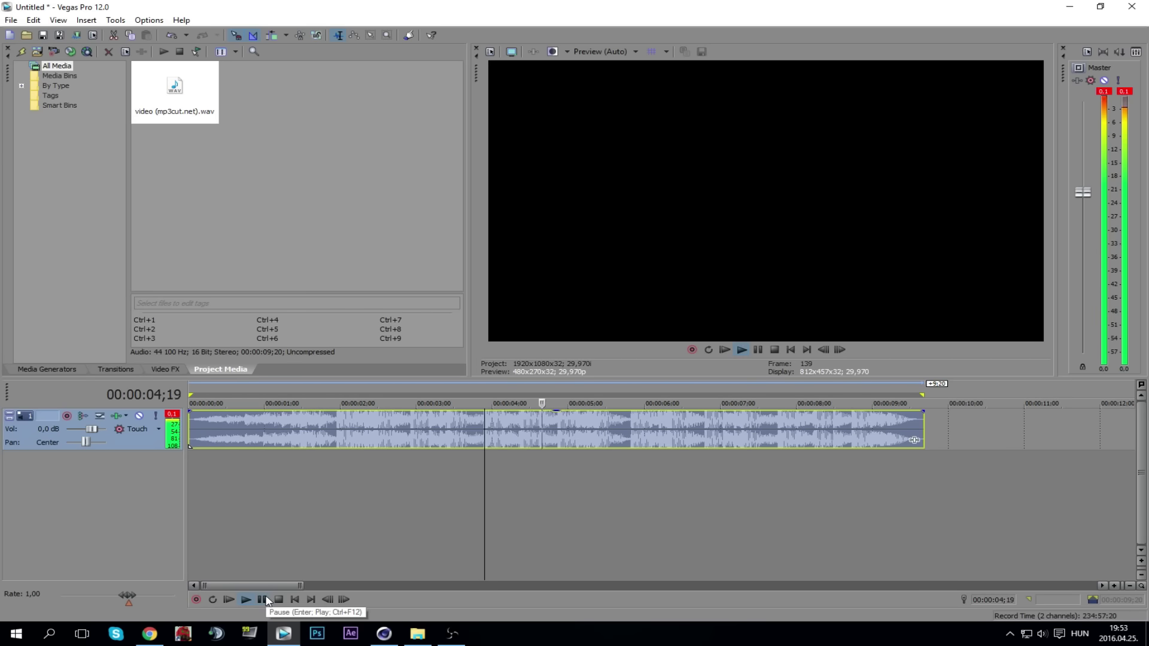
pyautogui.click(262, 600)
pyautogui.scroll(2, 635, 513)
pyautogui.scroll(1, 634, 479)
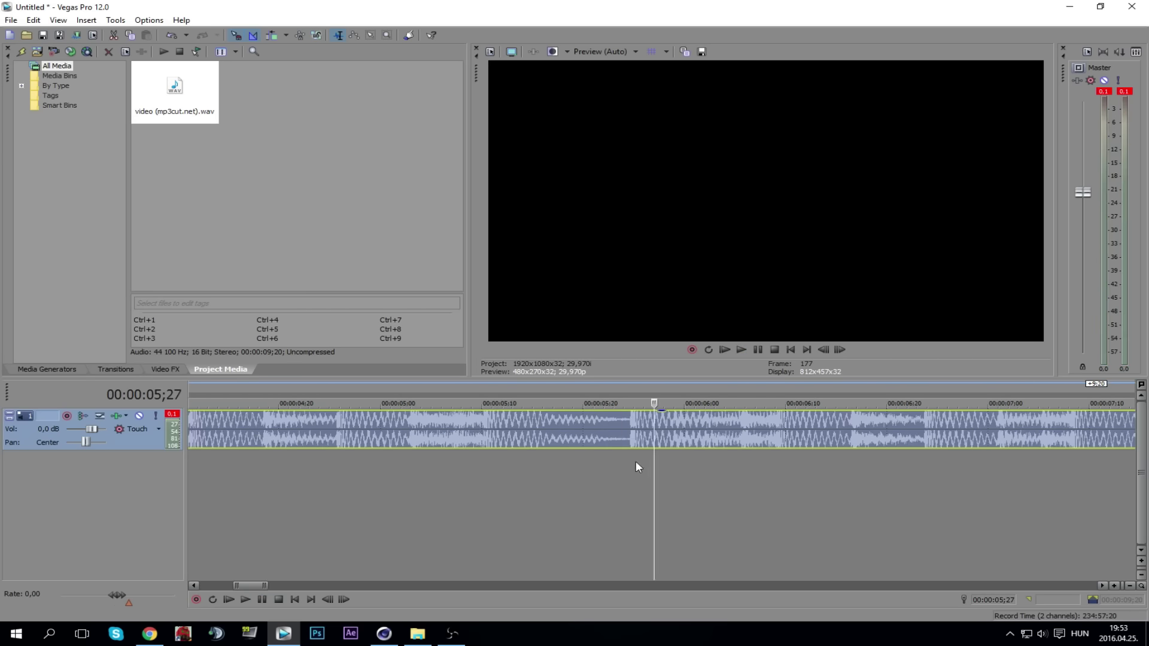
pyautogui.click(632, 461)
pyautogui.scroll(1, 623, 467)
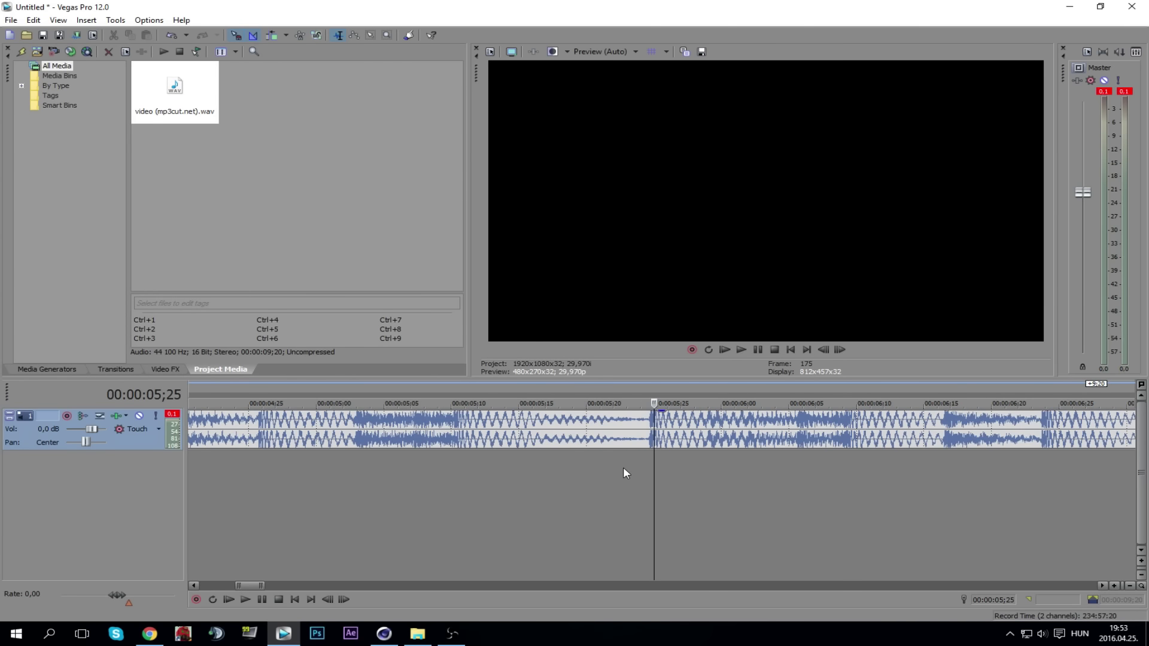
pyautogui.click(384, 634)
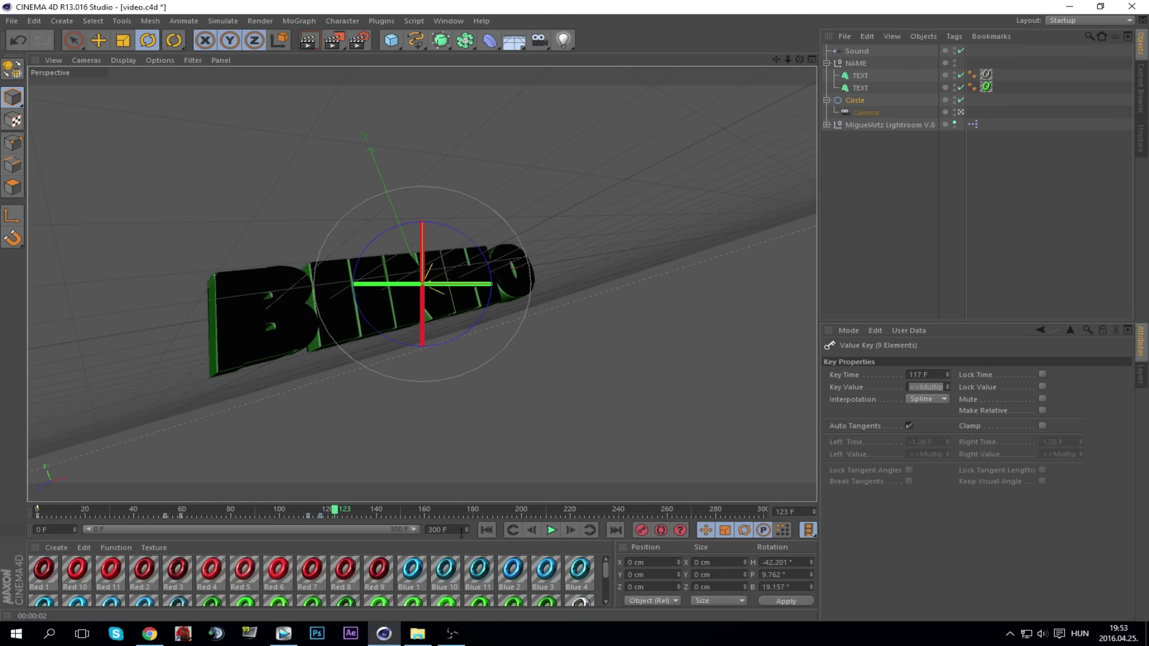
# Step: Key the Circle at frame 170, then at frame 175 turn it about 32° heading, -21° bank and key it
pyautogui.moveTo(483, 514); pyautogui.dragTo(466, 513)
pyautogui.click(641, 530)
pyautogui.scroll(6, 506, 520)
pyautogui.press('f')
pyautogui.moveTo(479, 282); pyautogui.dragTo(547, 275)
pyautogui.moveTo(422, 255); pyautogui.dragTo(421, 228)
pyautogui.moveTo(487, 302); pyautogui.dragTo(533, 389)
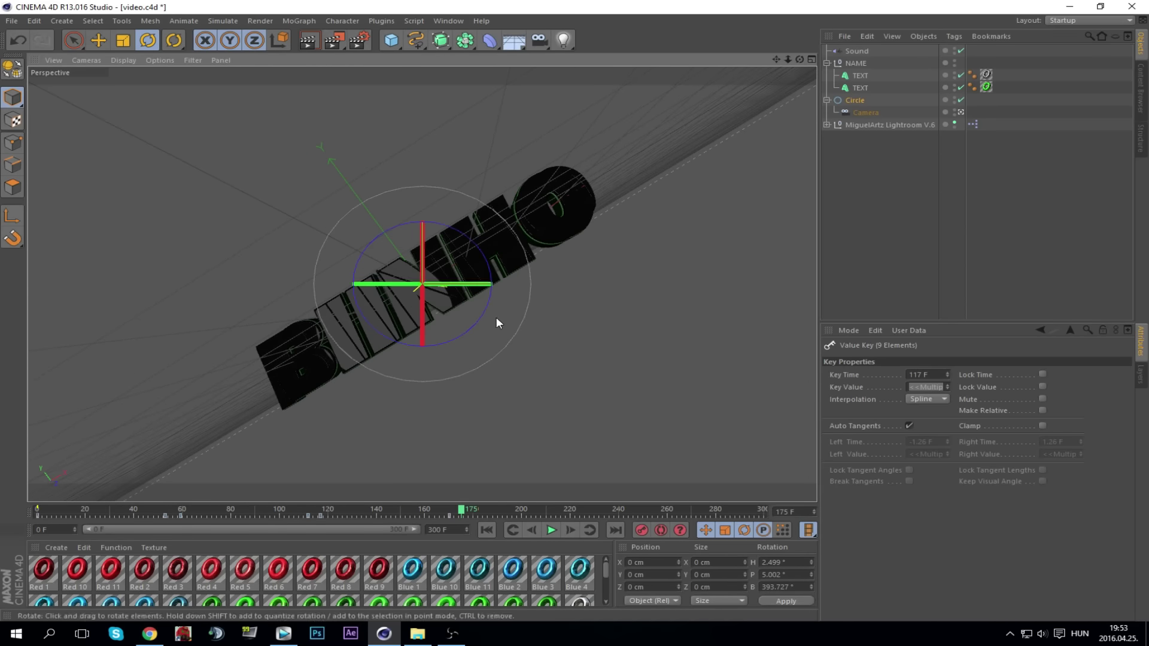
pyautogui.click(639, 530)
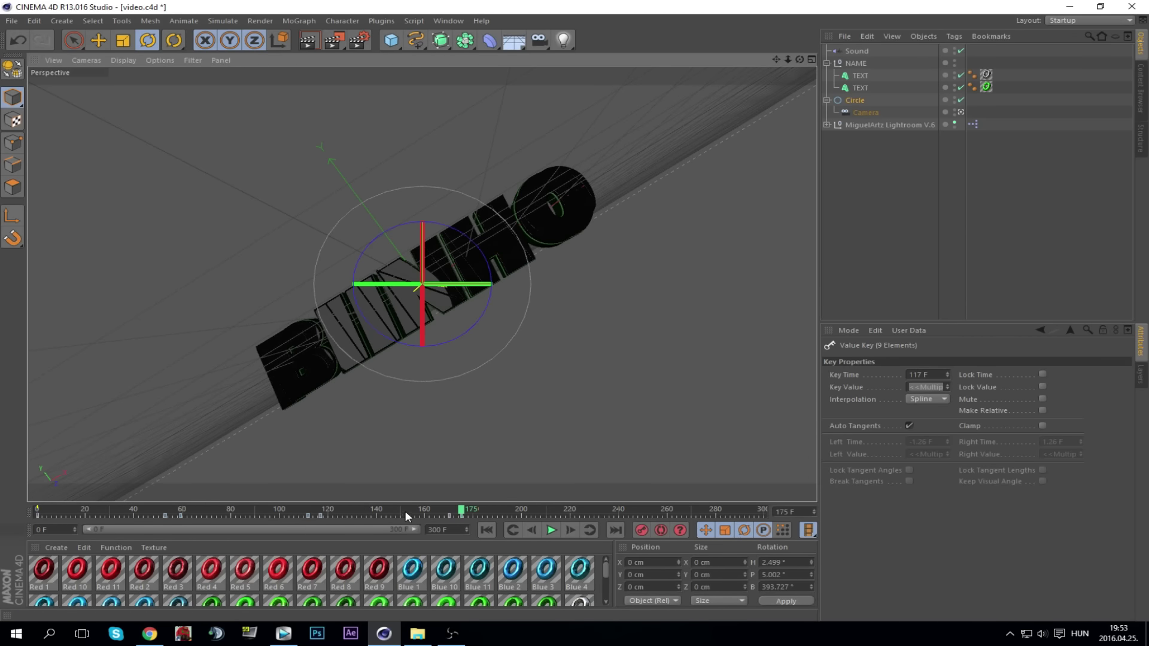
# Step: Preview the spinning BIINHO animation from frames 103–107 through to frame 185
pyautogui.click(389, 511)
pyautogui.click(291, 510)
pyautogui.click(550, 530)
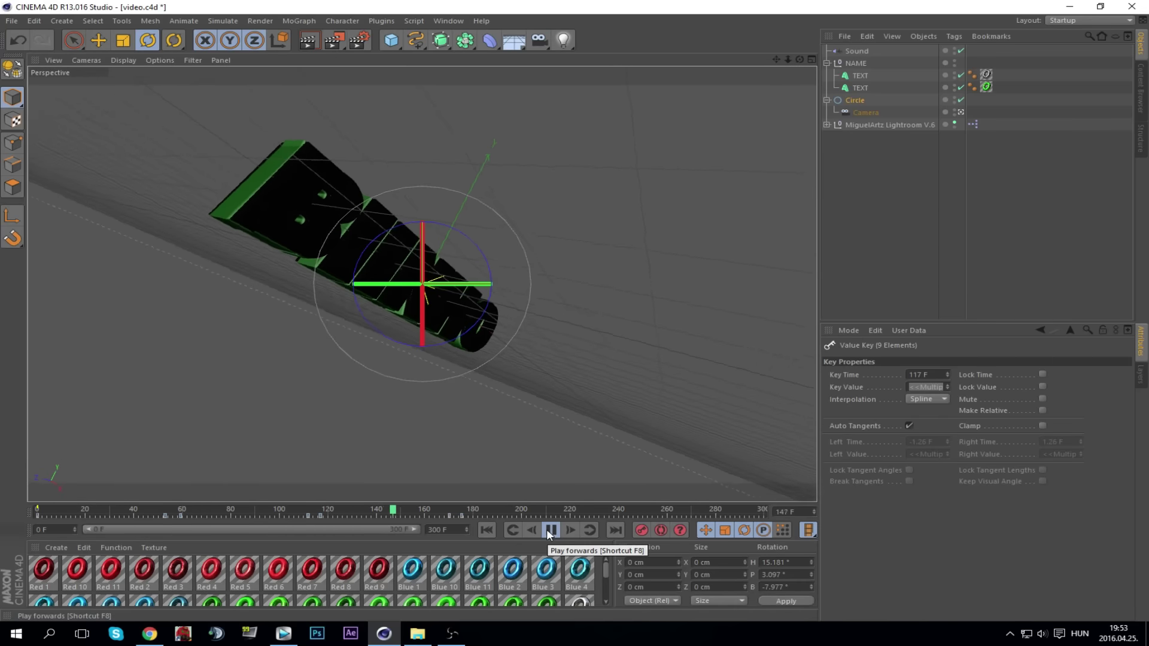
pyautogui.click(550, 530)
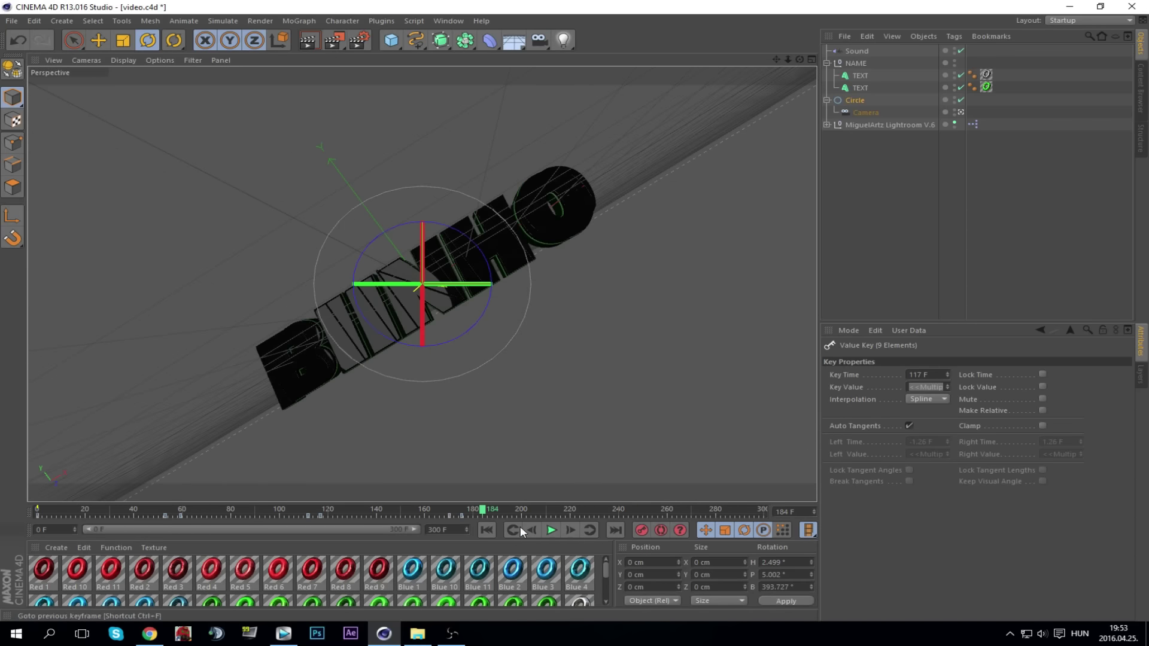
pyautogui.click(286, 511)
pyautogui.click(555, 530)
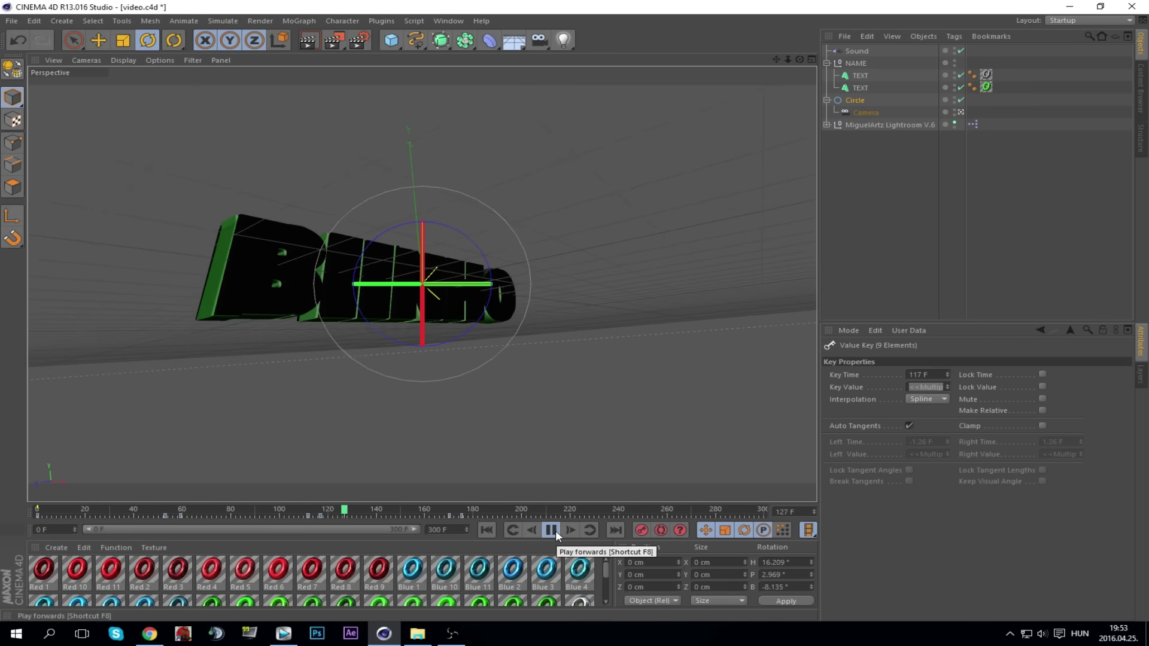
pyautogui.click(555, 530)
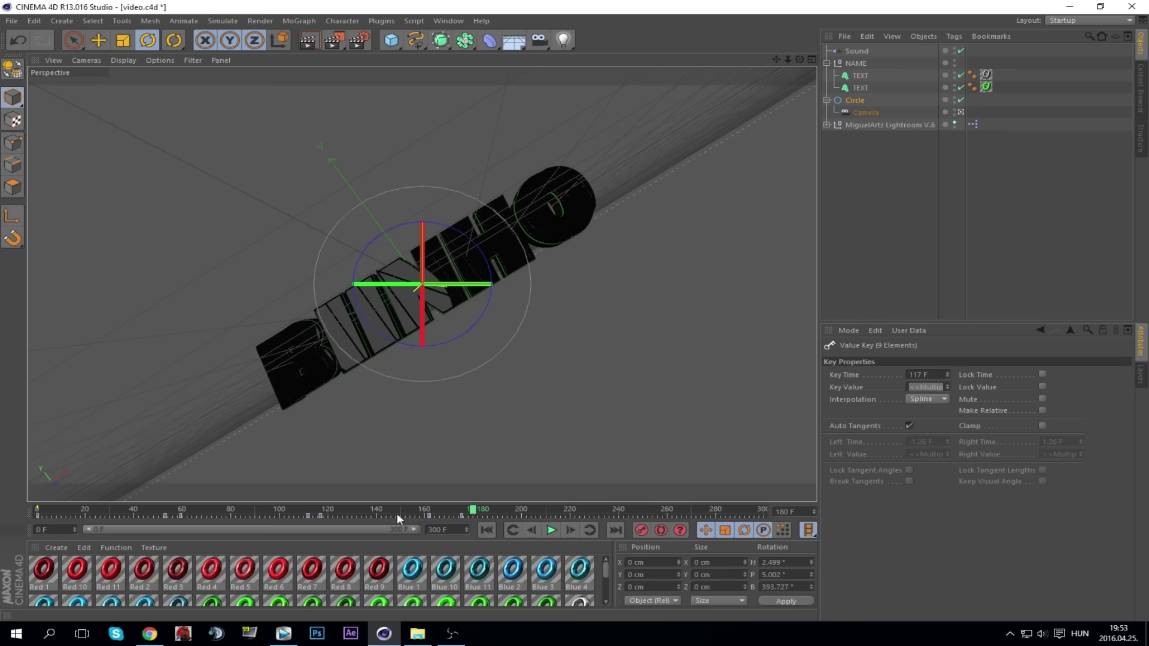
pyautogui.click(295, 515)
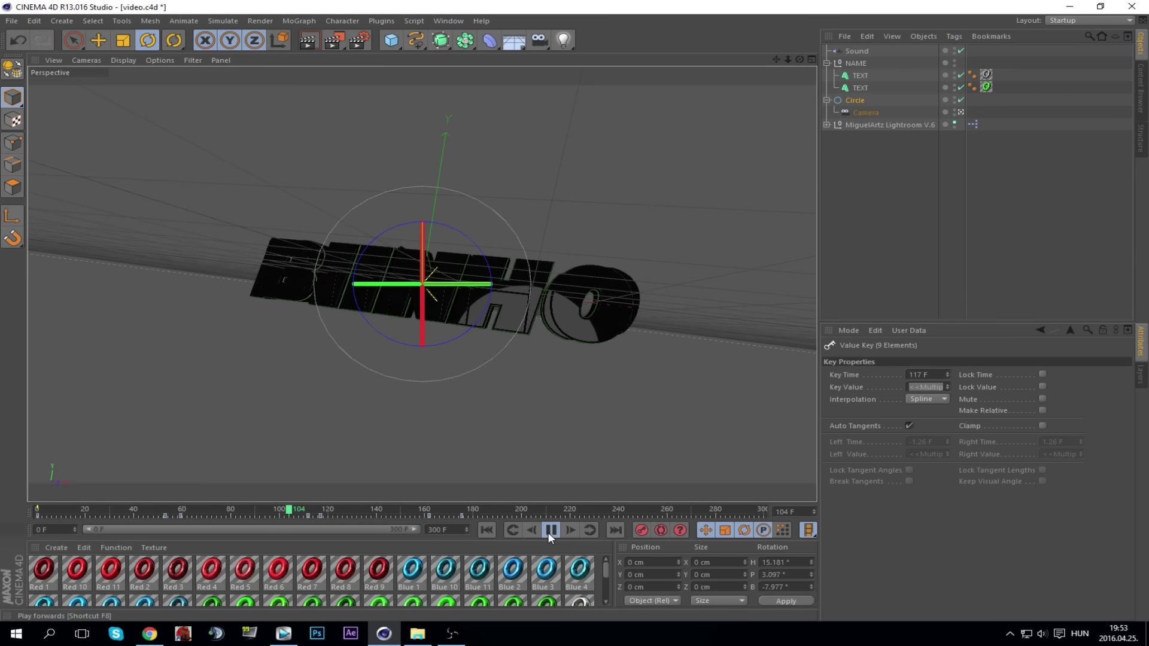
pyautogui.click(551, 530)
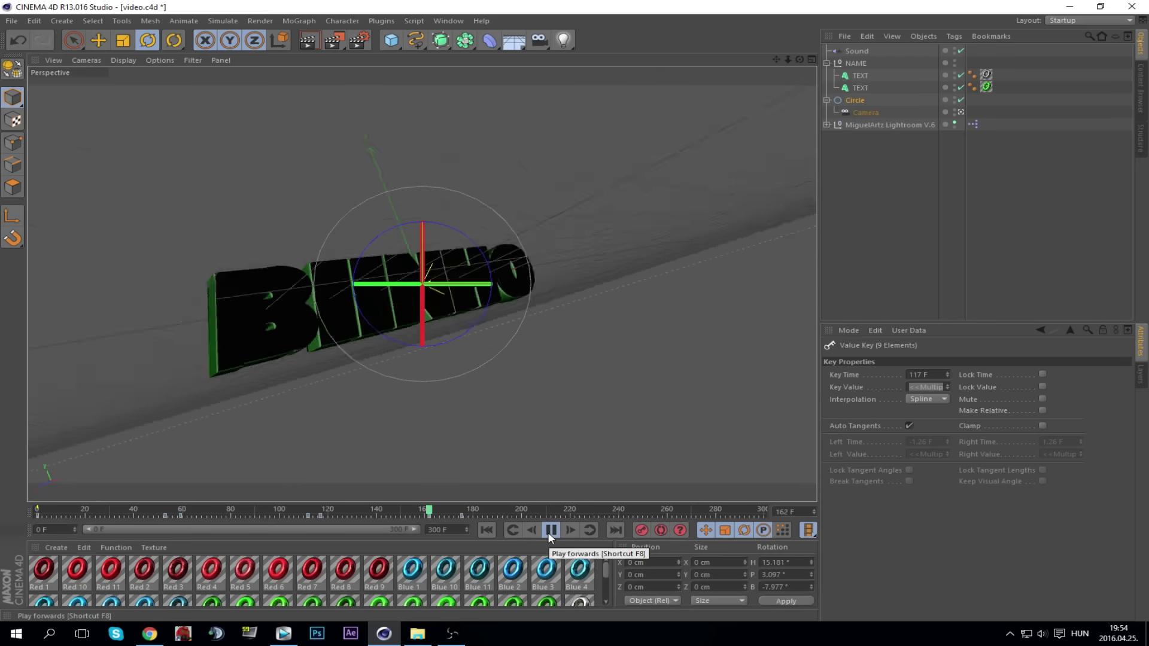
pyautogui.click(550, 530)
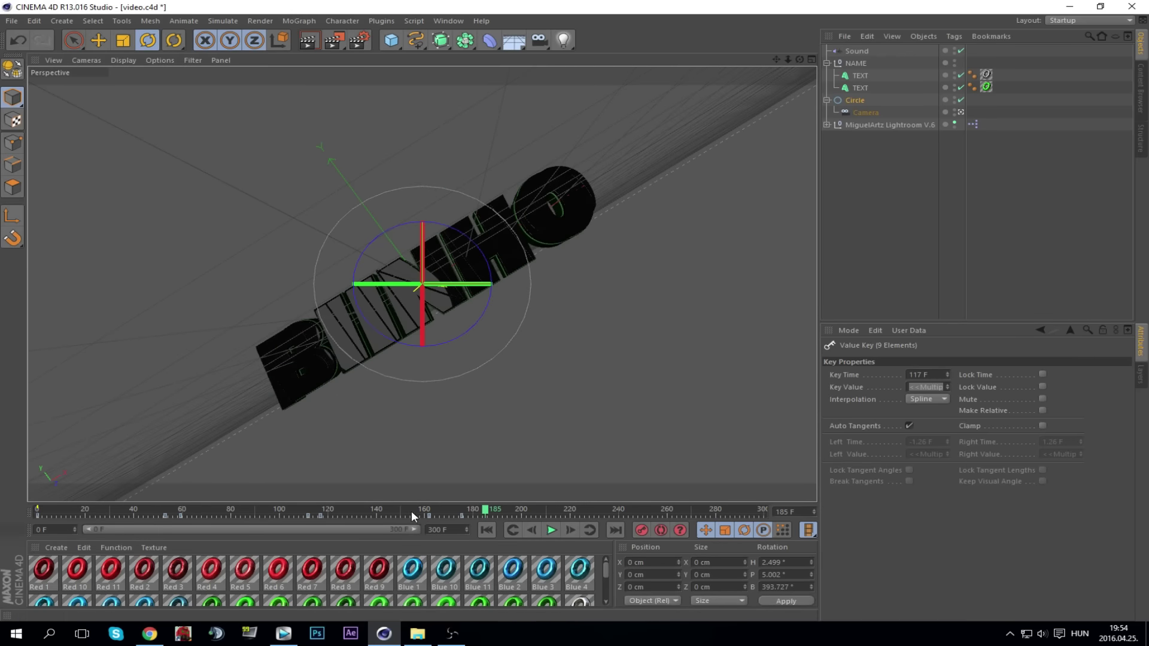
# Step: Move the spin key at frame 162 to frame 118 and the key at 148 to 144
pyautogui.moveTo(301, 512); pyautogui.dragTo(424, 513)
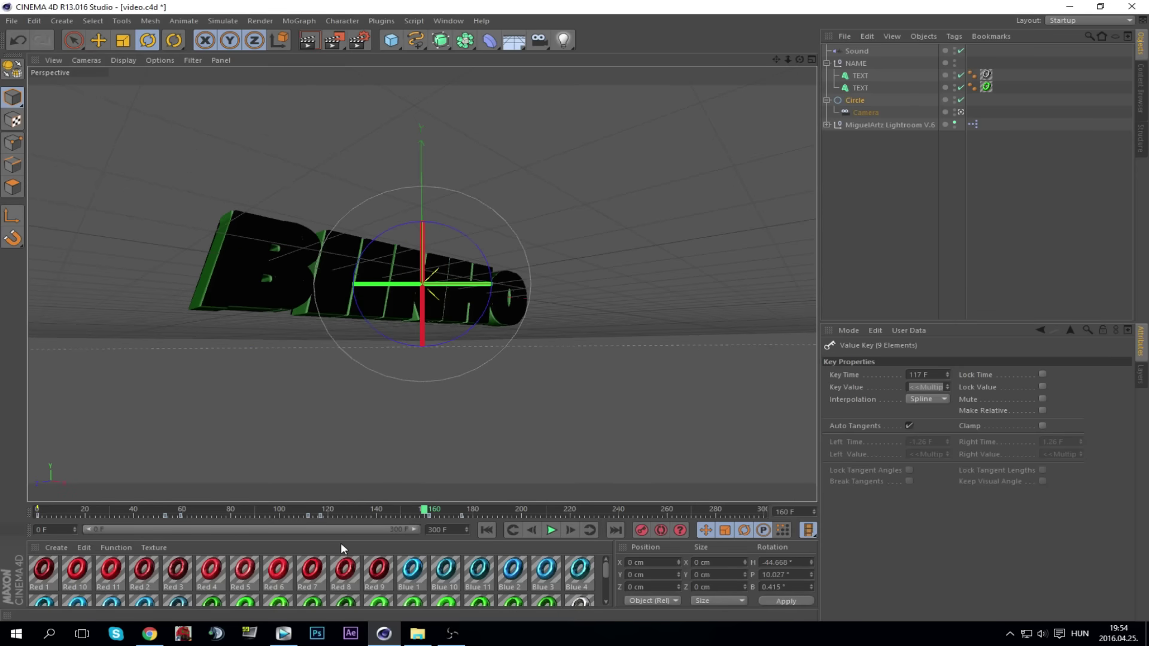
pyautogui.click(322, 512)
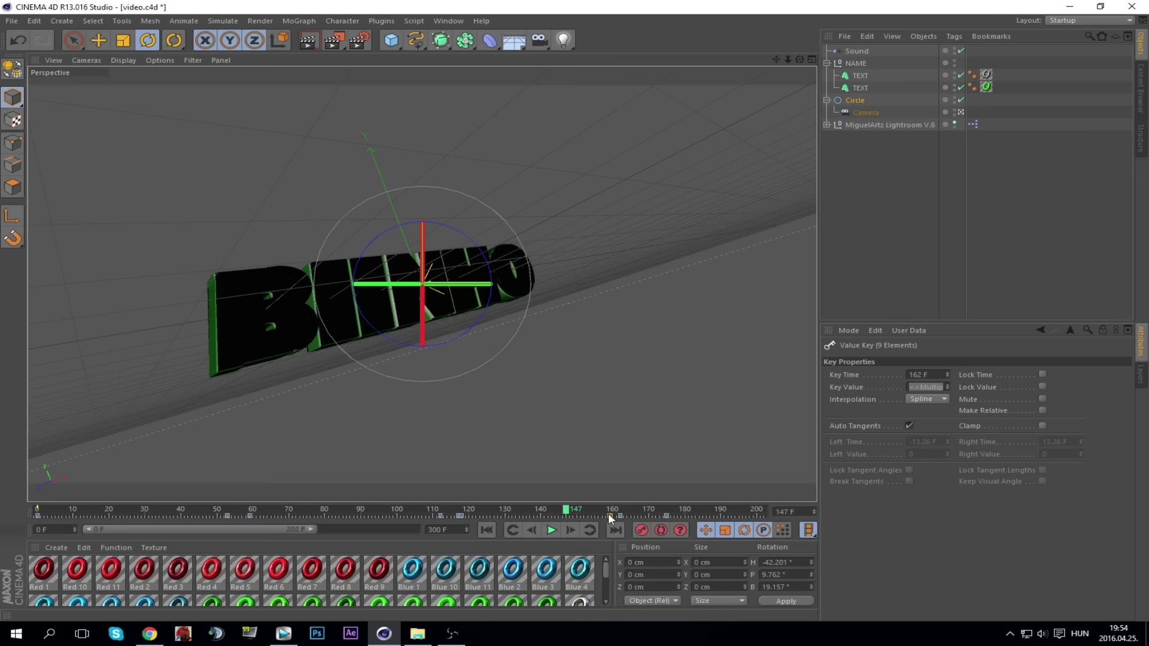
pyautogui.moveTo(569, 515); pyautogui.dragTo(460, 515)
pyautogui.click(537, 519)
pyautogui.click(533, 516)
pyautogui.moveTo(567, 515); pyautogui.dragTo(555, 516)
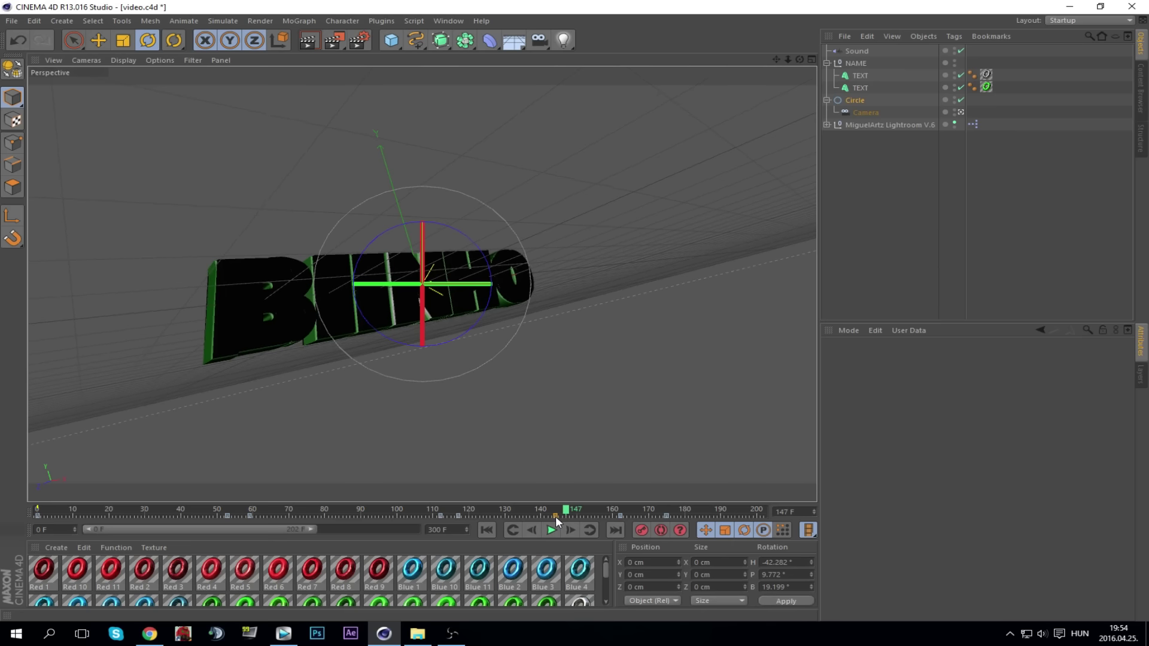
# Step: Replay the retimed spin and widen the timeline range to show all 300 frames
pyautogui.click(382, 515)
pyautogui.click(550, 530)
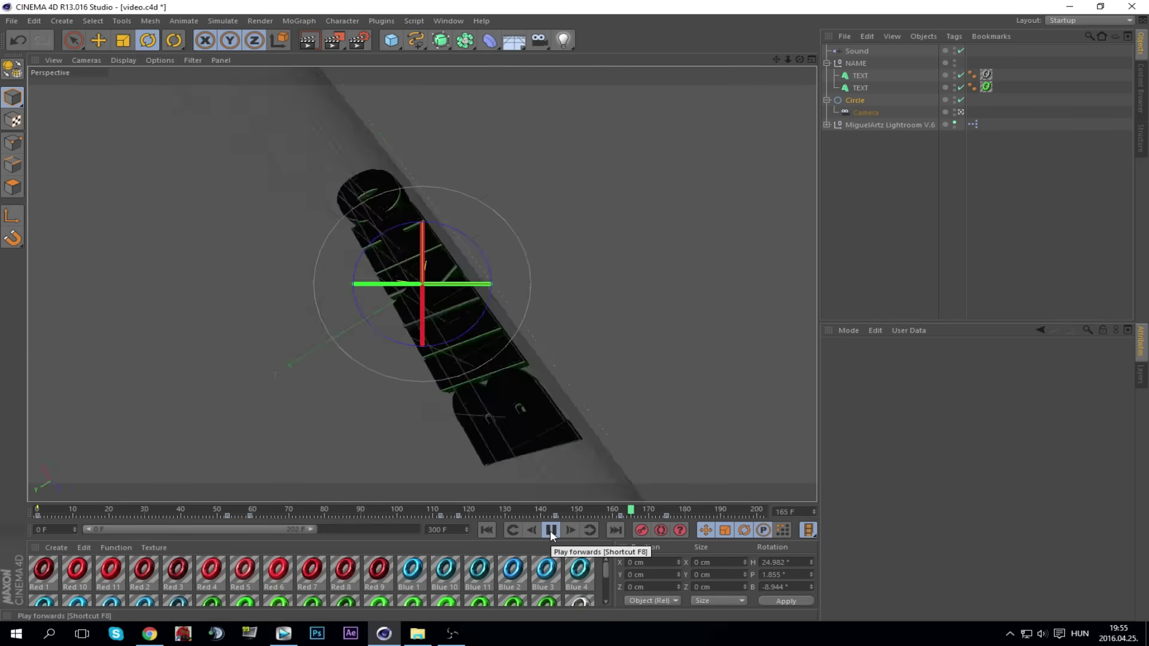
pyautogui.click(550, 531)
pyautogui.moveTo(307, 528); pyautogui.dragTo(418, 535)
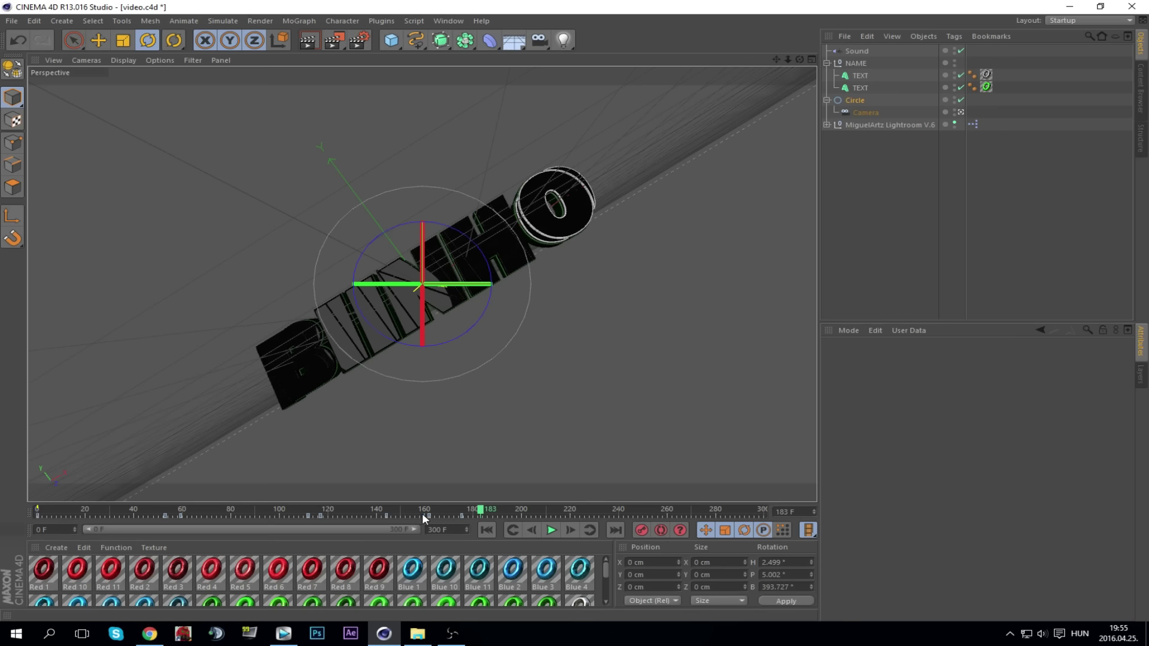
# Step: Replay the animation from frames 100 and 140, stopping at frame 190
pyautogui.click(278, 508)
pyautogui.click(551, 530)
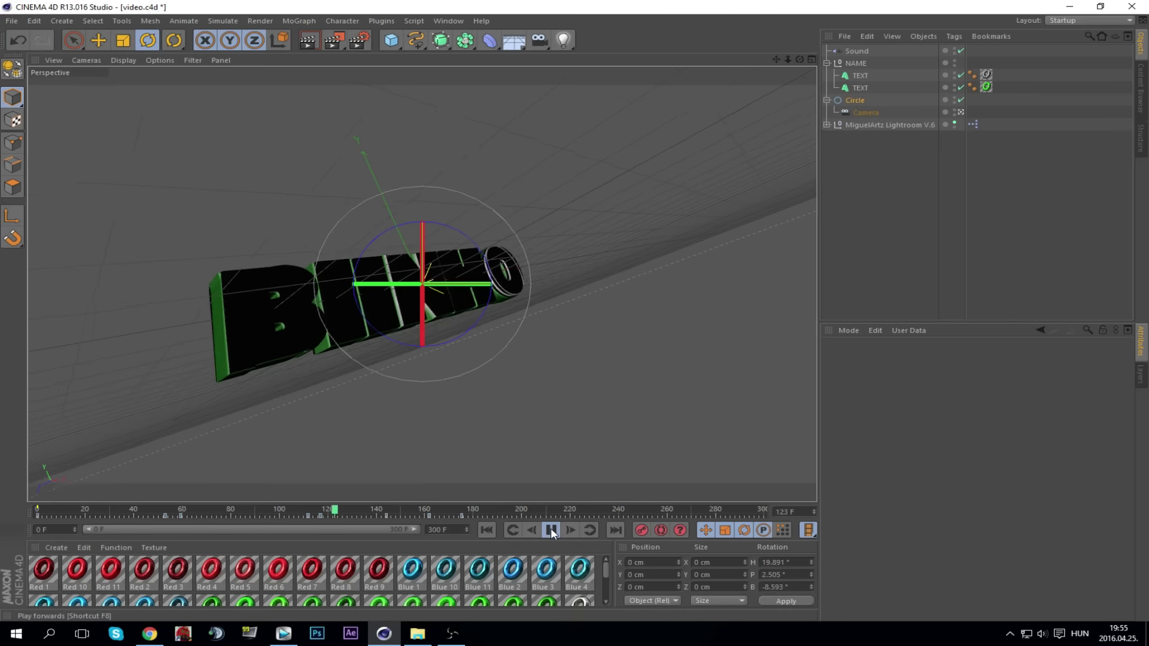
pyautogui.click(551, 530)
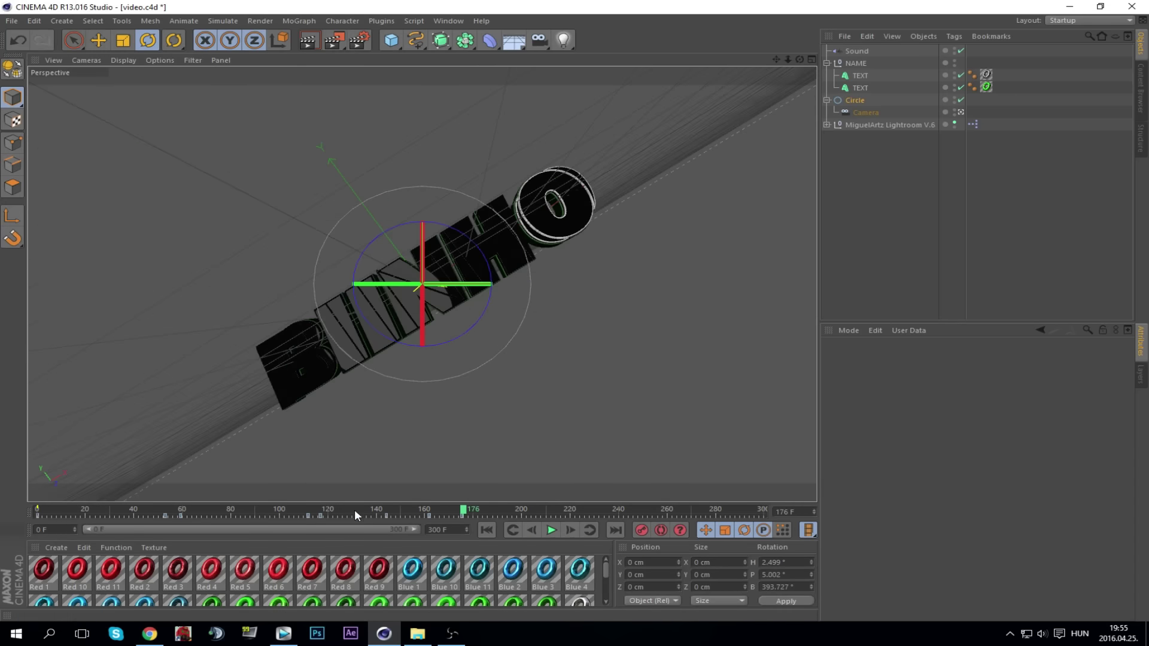
pyautogui.click(375, 510)
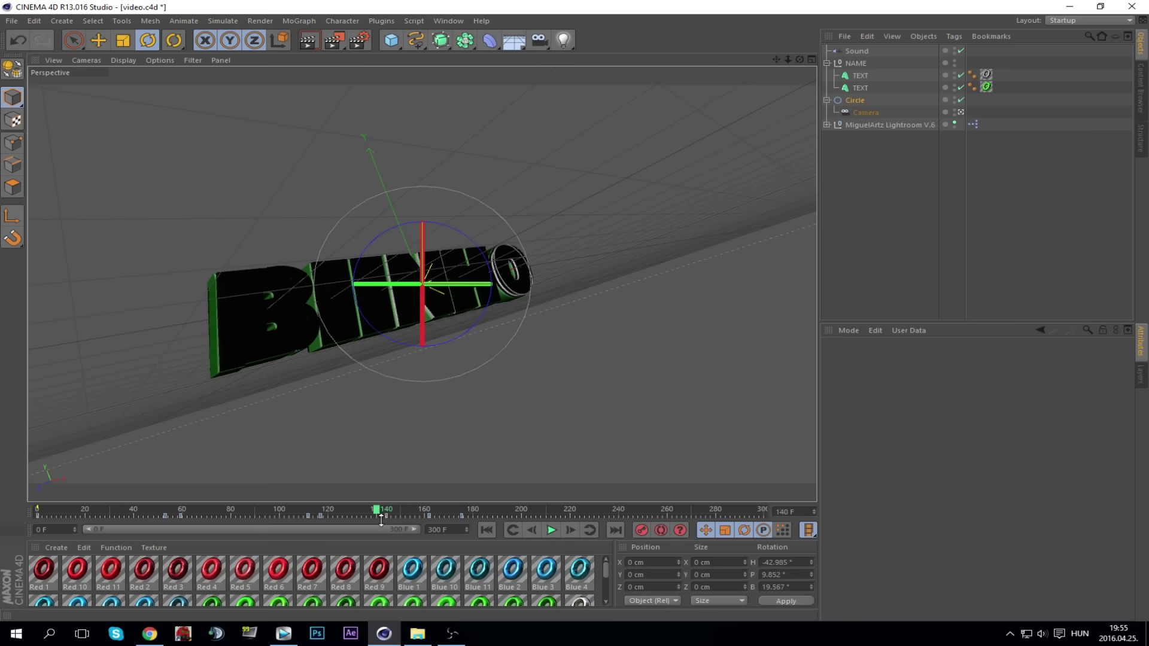
pyautogui.click(548, 528)
pyautogui.click(549, 529)
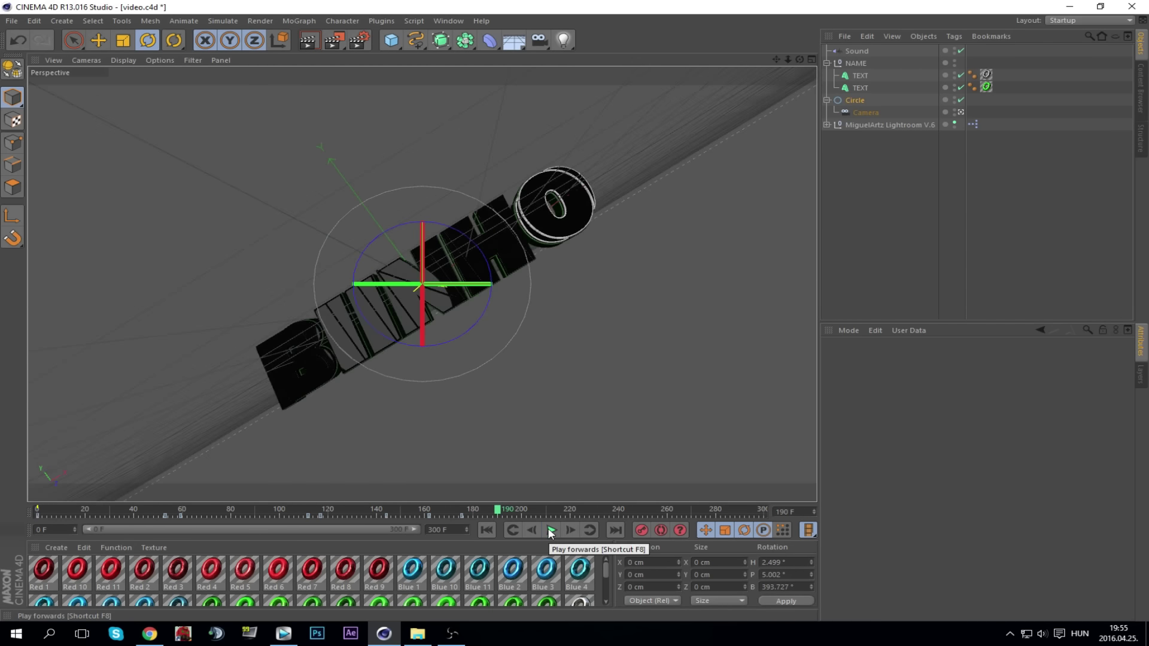
# Step: Set the Vegas Pro music cursor to about 00:00:07;24 and return to Cinema 4D
pyautogui.click(284, 634)
pyautogui.scroll(-4, 641, 548)
pyautogui.click(876, 453)
pyautogui.click(853, 456)
pyautogui.scroll(3, 849, 458)
pyautogui.click(645, 469)
pyautogui.scroll(-1, 618, 485)
pyautogui.hotkey('alt', 'Tab')
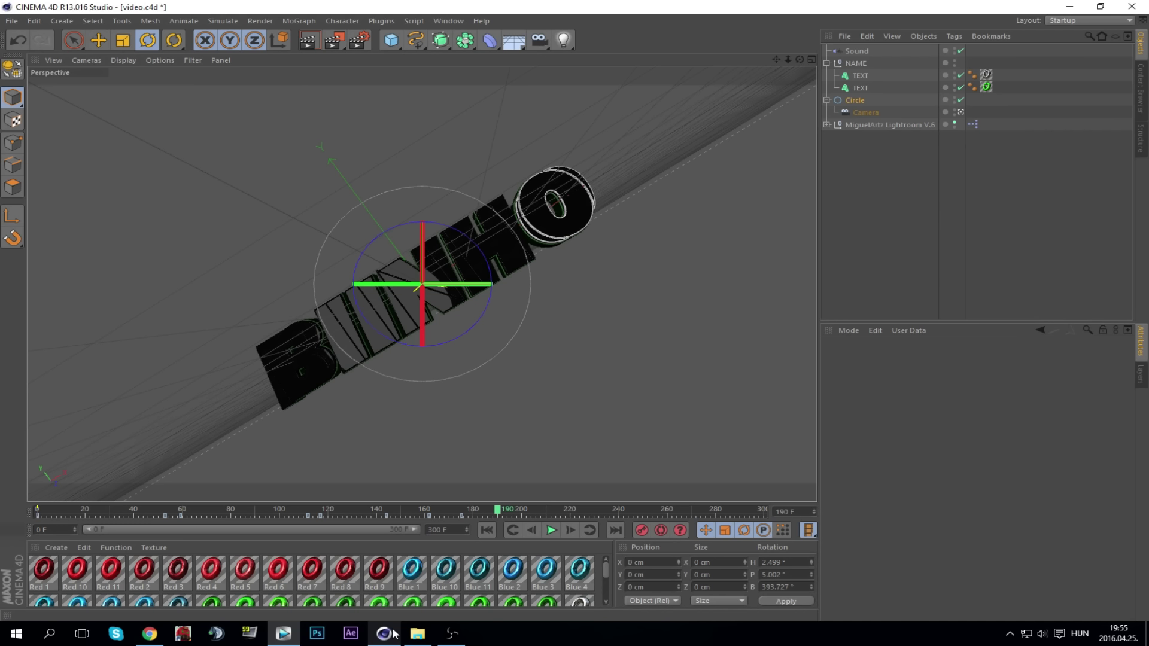
# Step: Key the Circle's rotation at frame 228, then rotate it level and front-on and key frame 233
pyautogui.moveTo(561, 510); pyautogui.dragTo(607, 511)
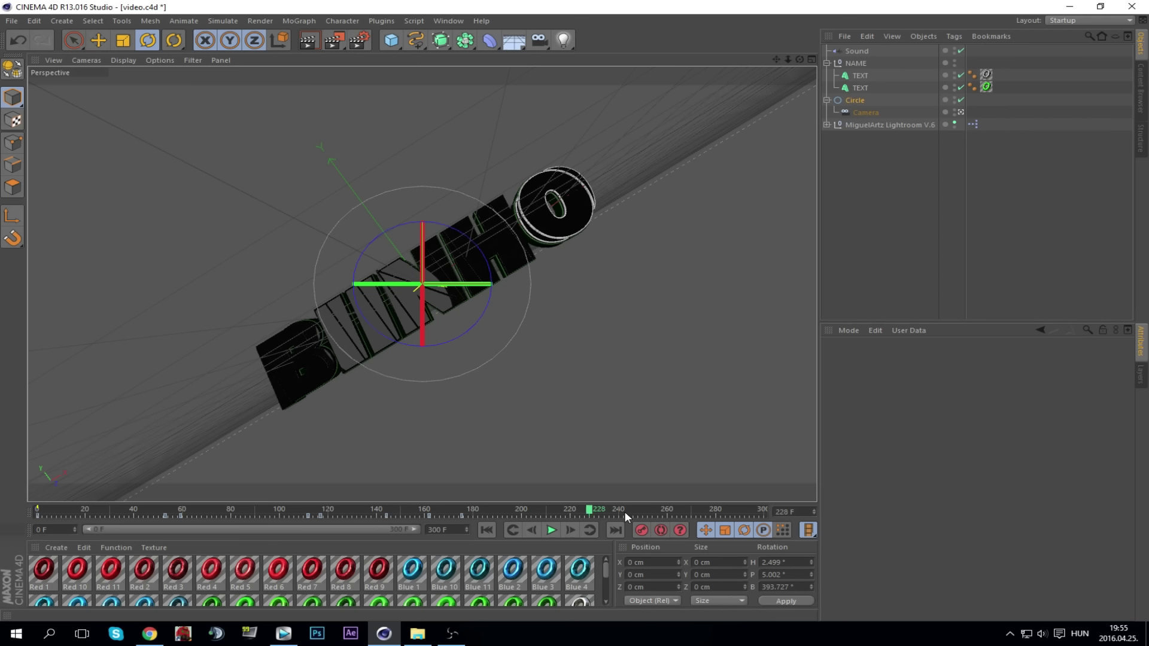
pyautogui.click(641, 531)
pyautogui.moveTo(592, 512); pyautogui.dragTo(610, 514)
pyautogui.moveTo(485, 308); pyautogui.dragTo(326, 287)
pyautogui.moveTo(422, 302); pyautogui.dragTo(412, 323)
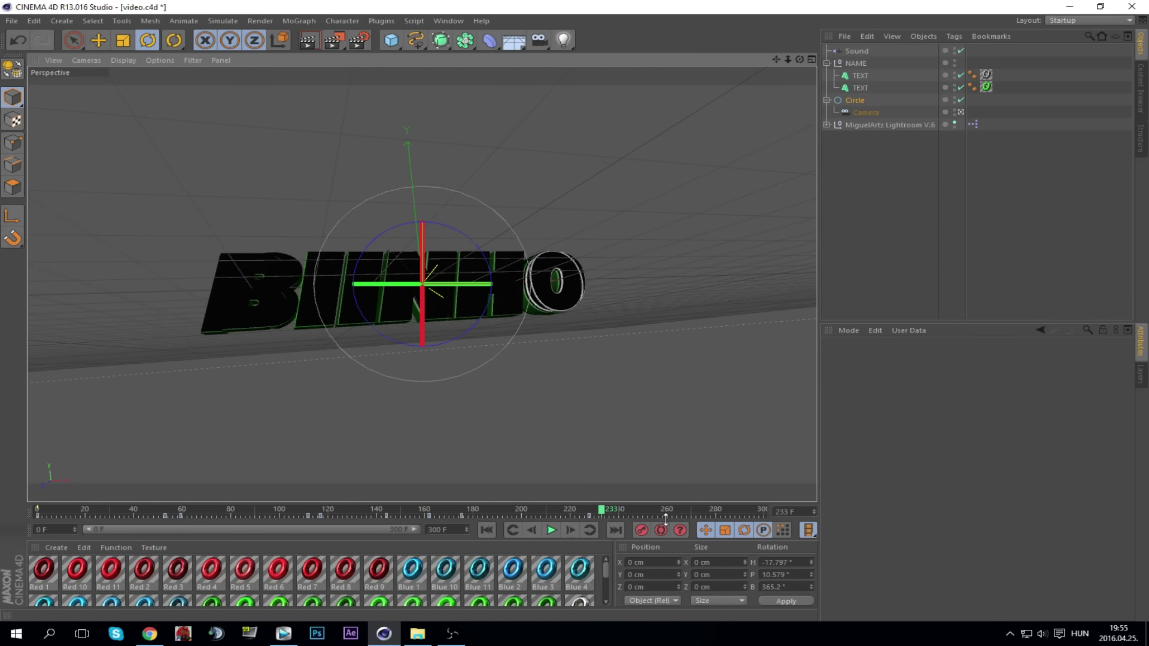
pyautogui.click(641, 531)
# Step: Scrub to frame 300, then replay the whole animation from frame 0
pyautogui.moveTo(603, 512); pyautogui.dragTo(965, 513)
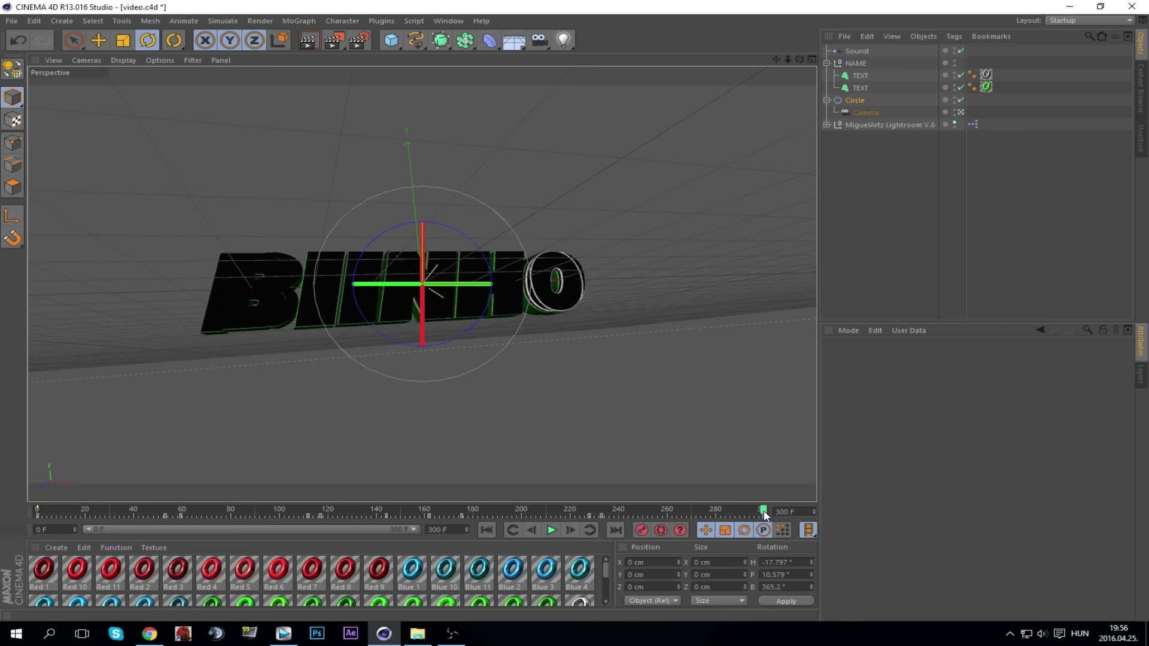
pyautogui.click(487, 530)
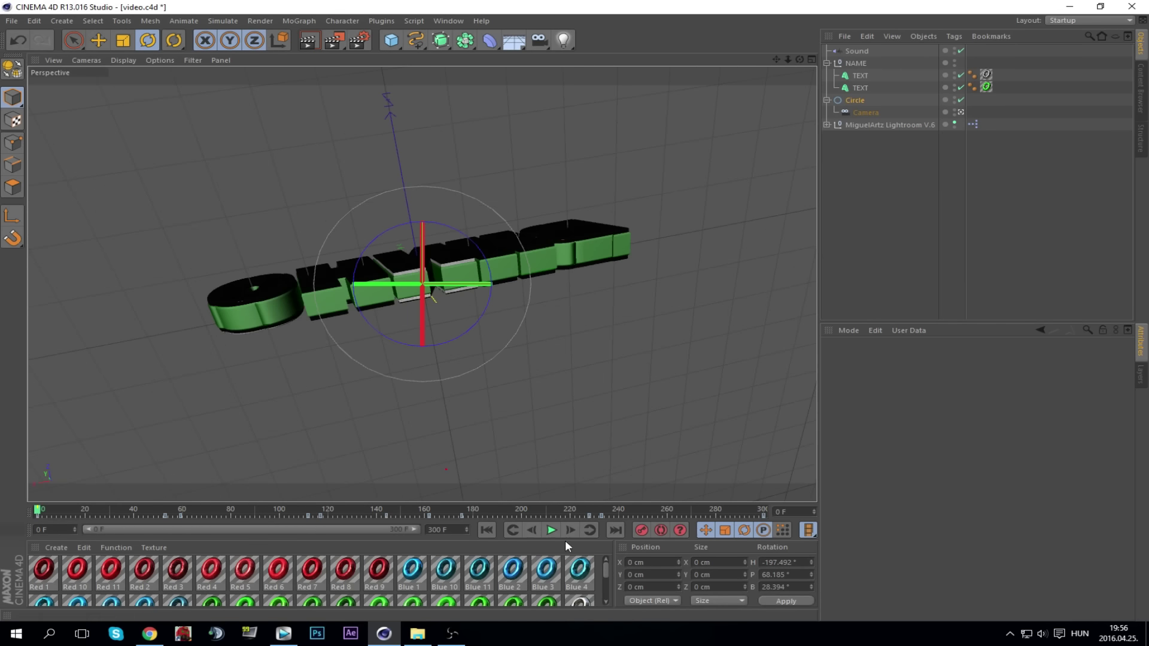
pyautogui.click(551, 530)
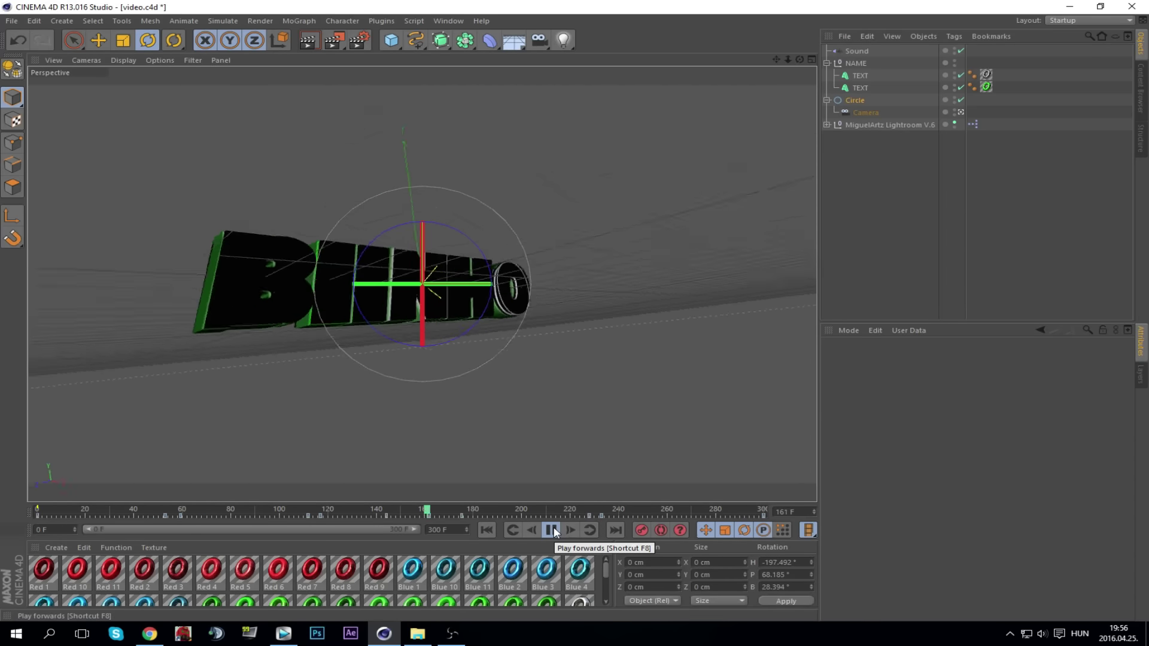
# Step: Review playback and shift the key near frame 200 to about frame 211
pyautogui.click(553, 530)
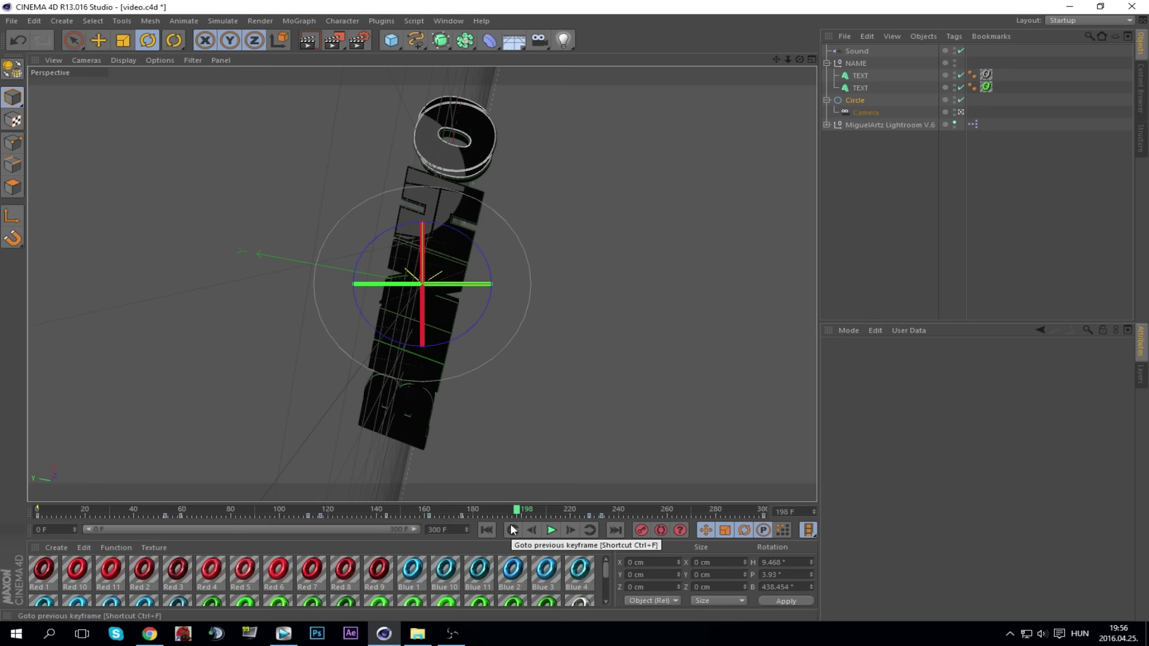
pyautogui.click(552, 530)
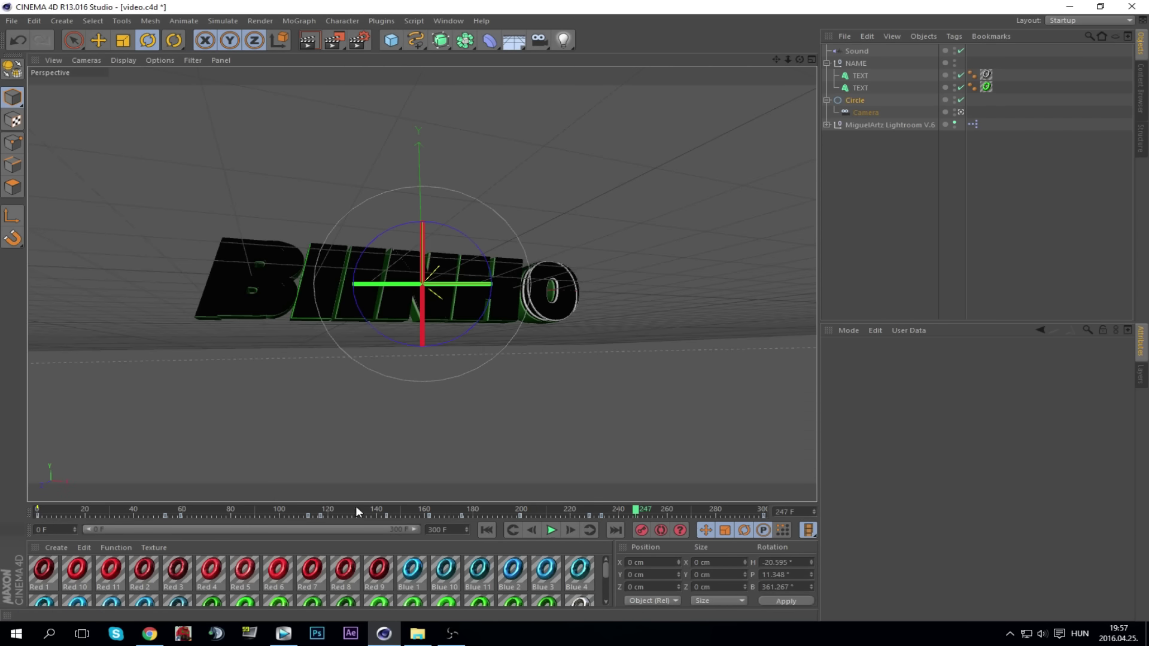
pyautogui.click(350, 507)
pyautogui.click(552, 530)
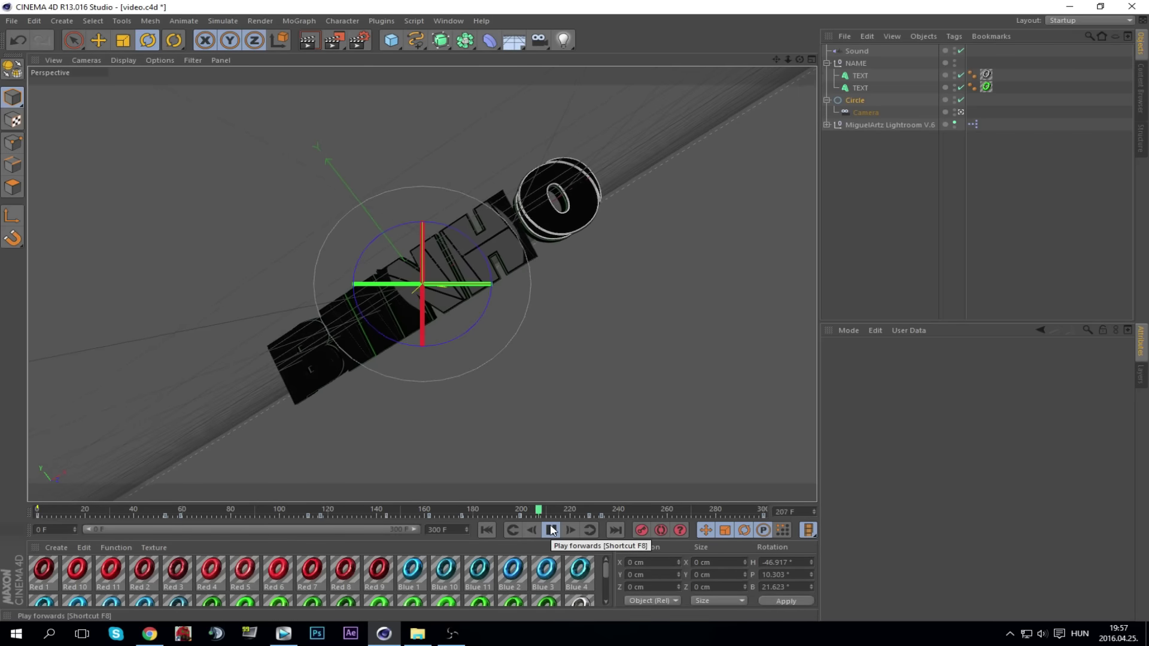
pyautogui.click(525, 511)
pyautogui.moveTo(520, 516); pyautogui.dragTo(548, 517)
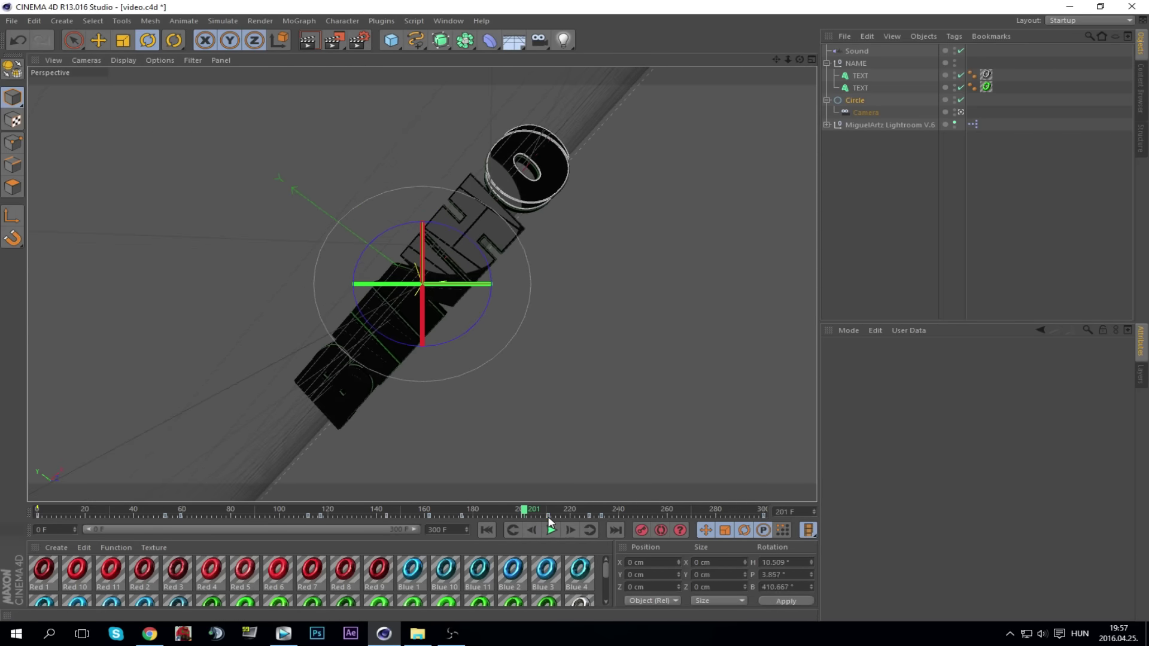
pyautogui.click(551, 529)
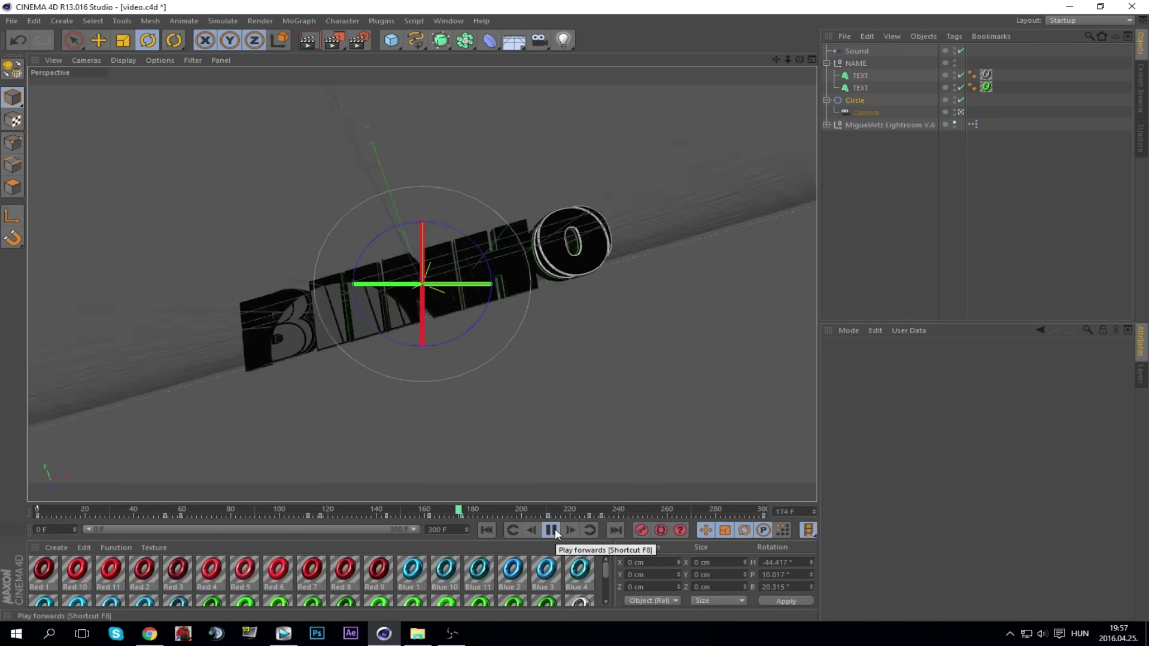
pyautogui.click(552, 530)
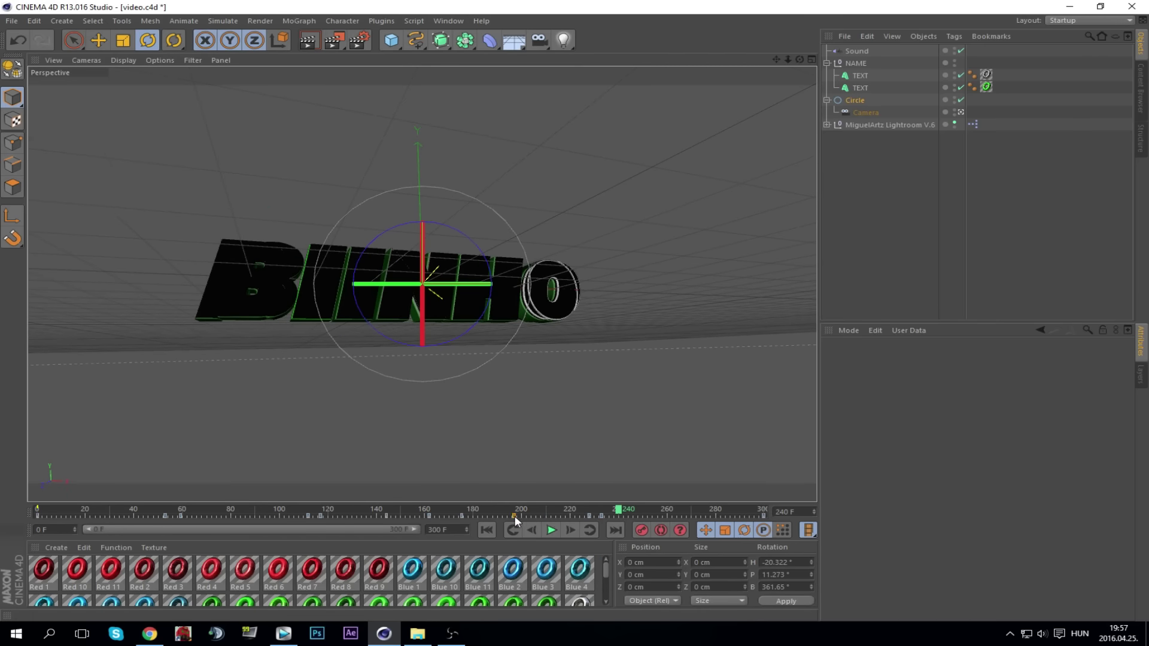
# Step: Scrub the text spin through frames 156–240, replay from 120, then go to frame 53
pyautogui.click(414, 511)
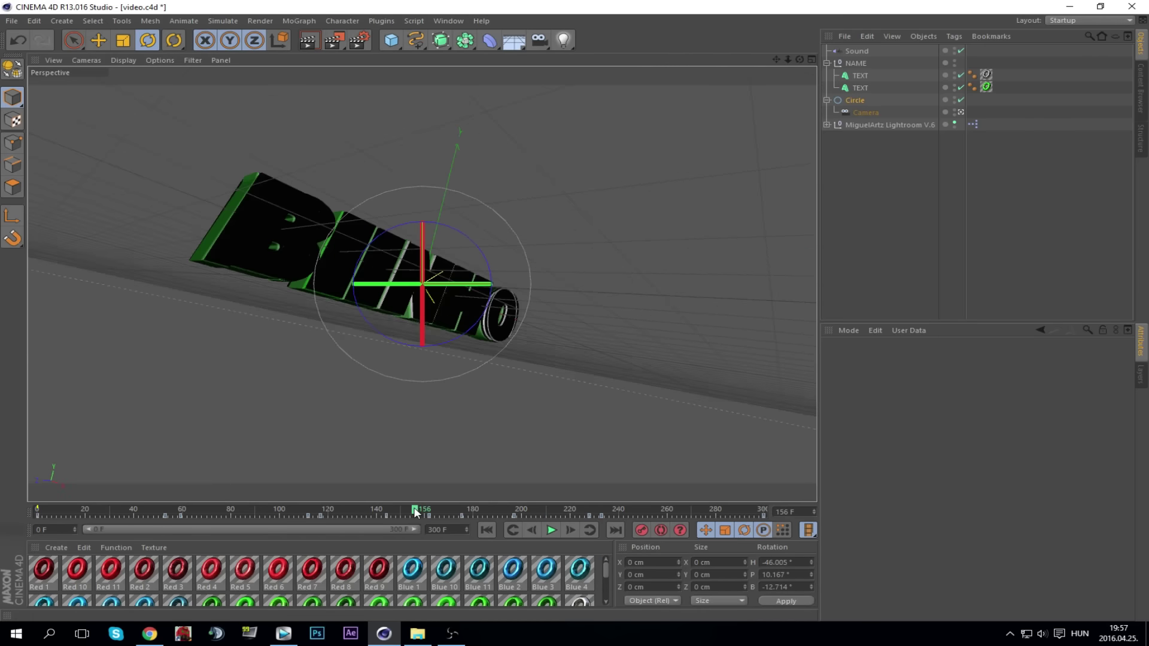
pyautogui.moveTo(417, 513); pyautogui.dragTo(513, 512)
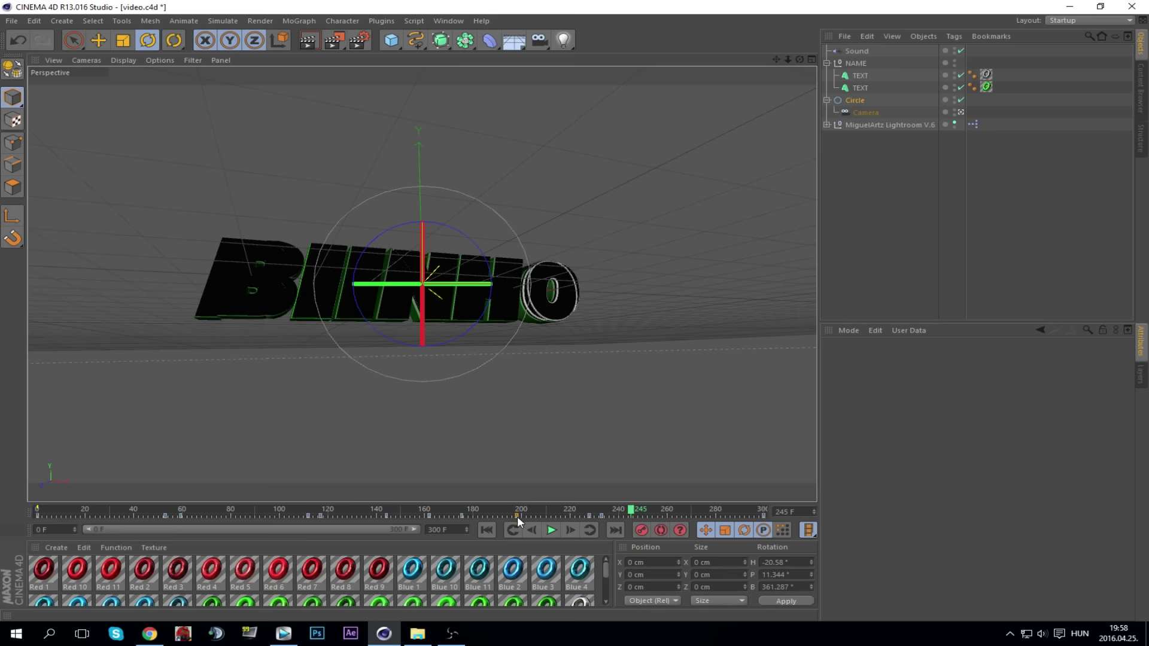
pyautogui.click(324, 510)
pyautogui.click(548, 530)
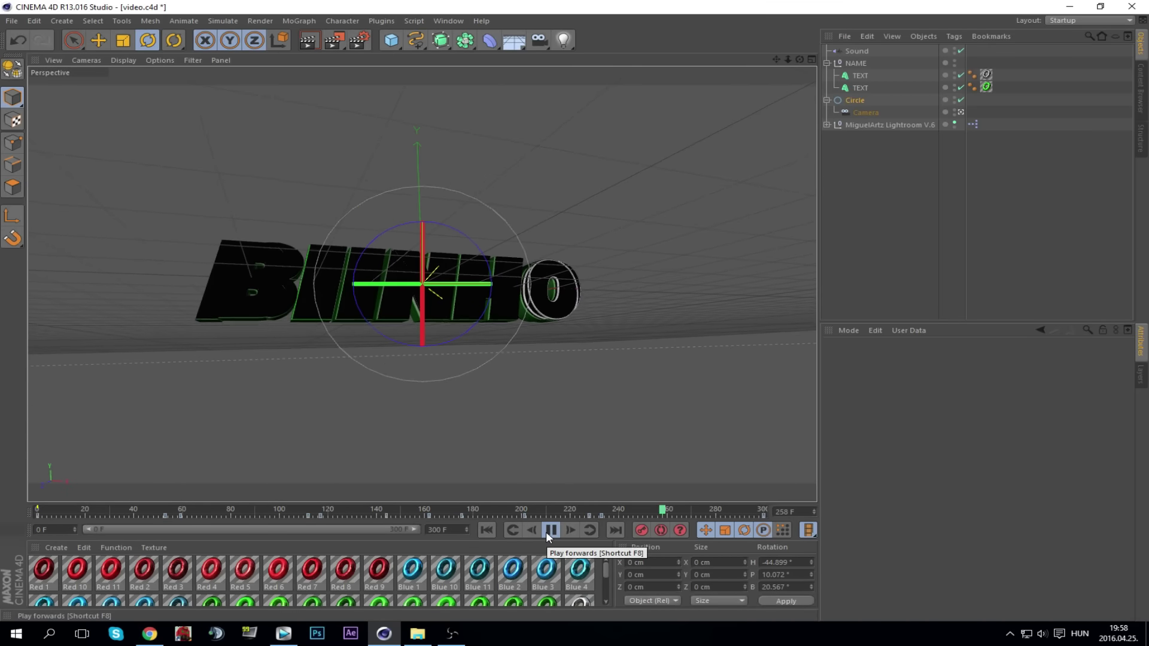
pyautogui.click(547, 531)
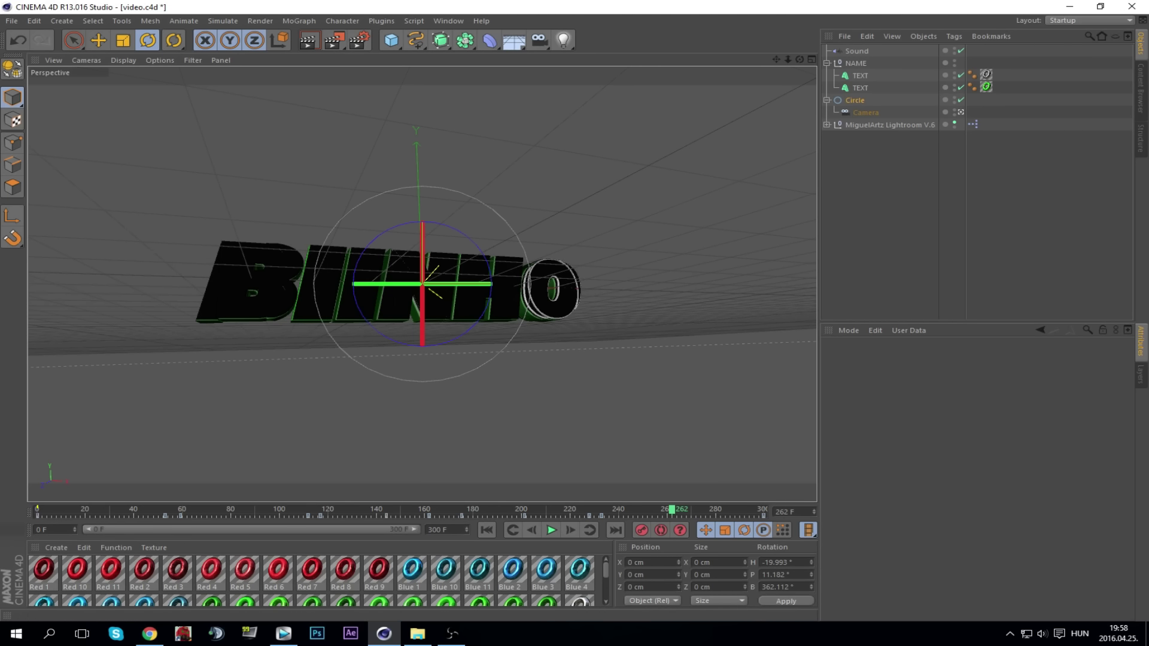
pyautogui.click(166, 511)
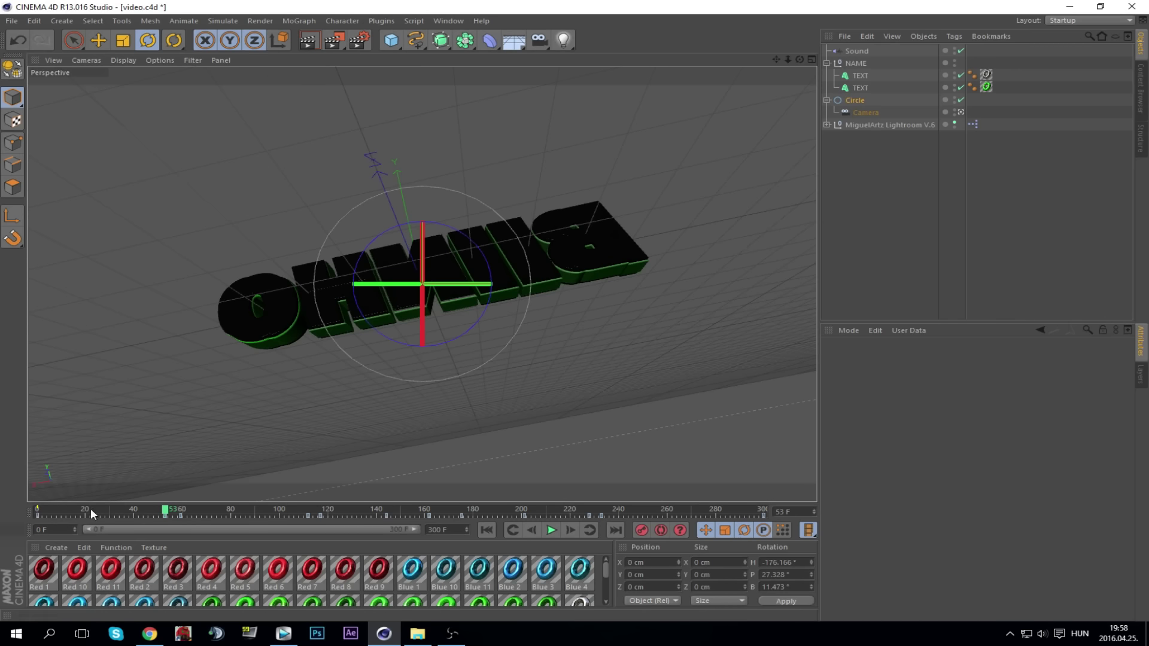
# Step: Dolly the camera far back from the text (Z −3570 cm) at frame 0
pyautogui.click(873, 116)
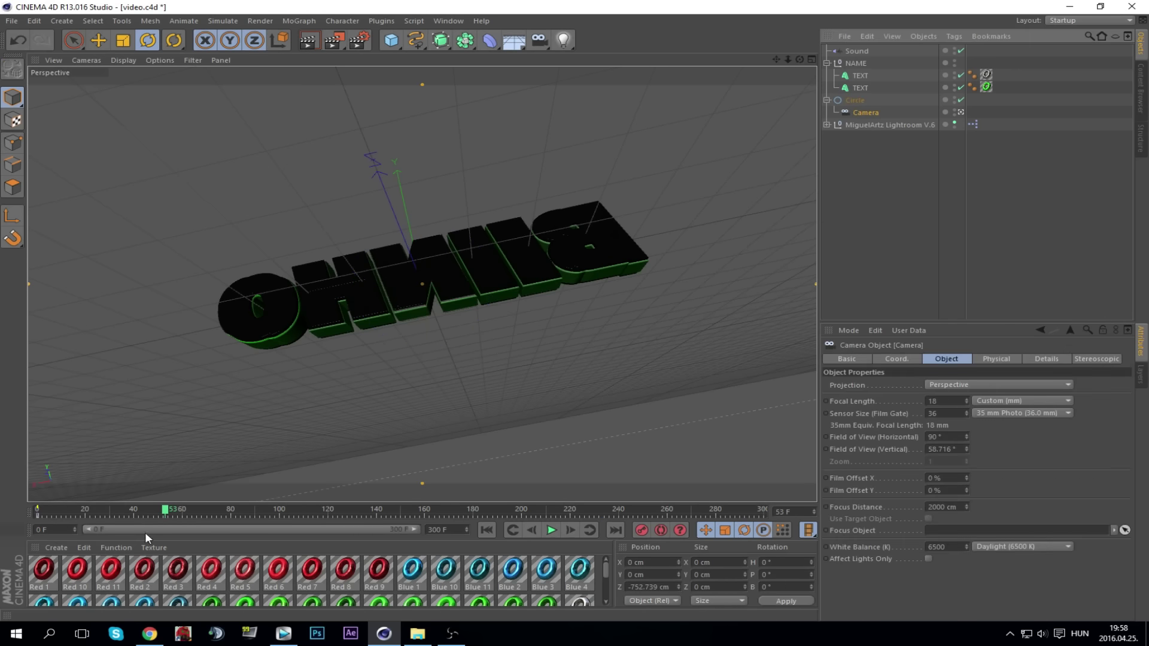
pyautogui.moveTo(50, 507); pyautogui.dragTo(20, 511)
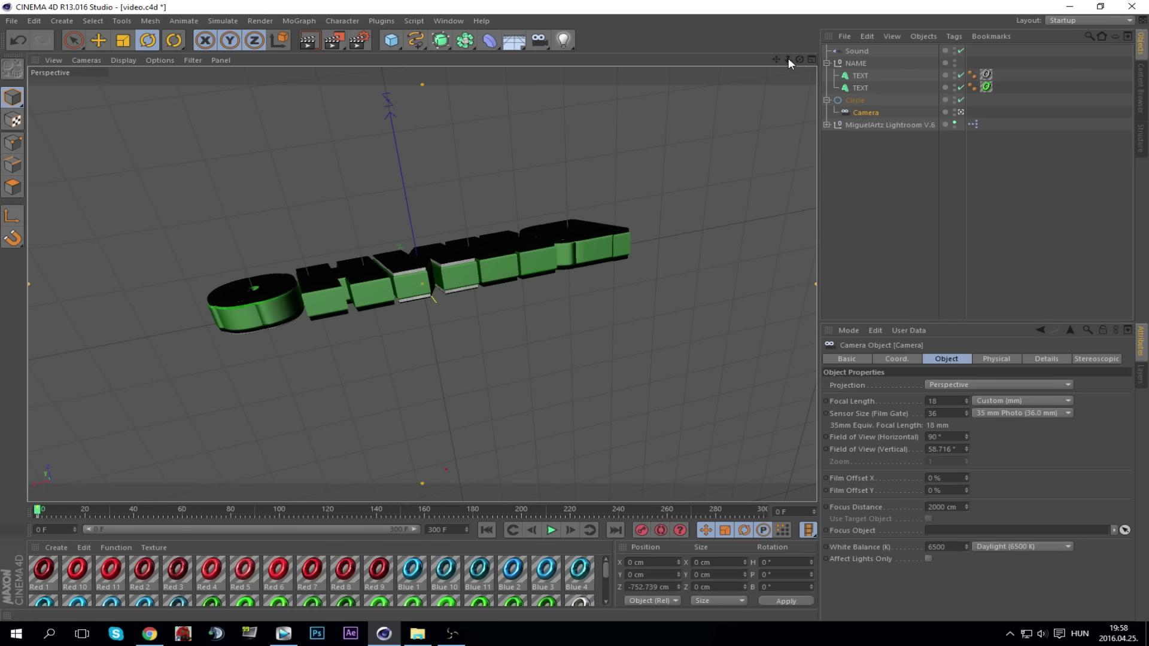
pyautogui.moveTo(788, 59); pyautogui.dragTo(692, 60)
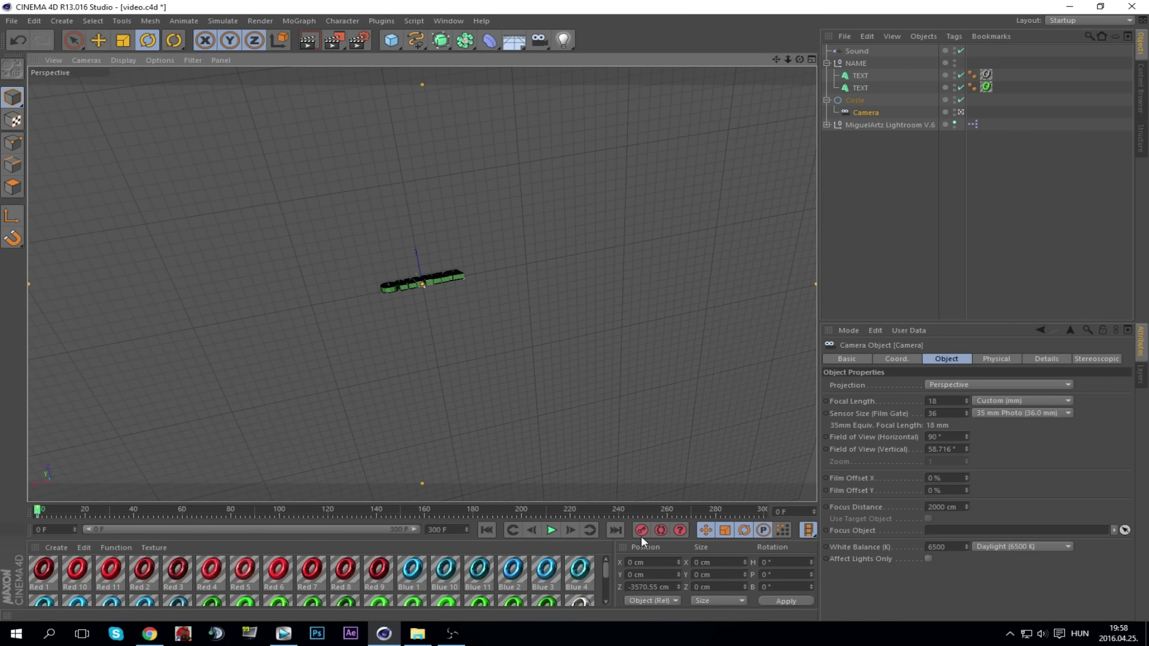
# Step: Dolly the camera in close to the text at frame 59
pyautogui.click(850, 101)
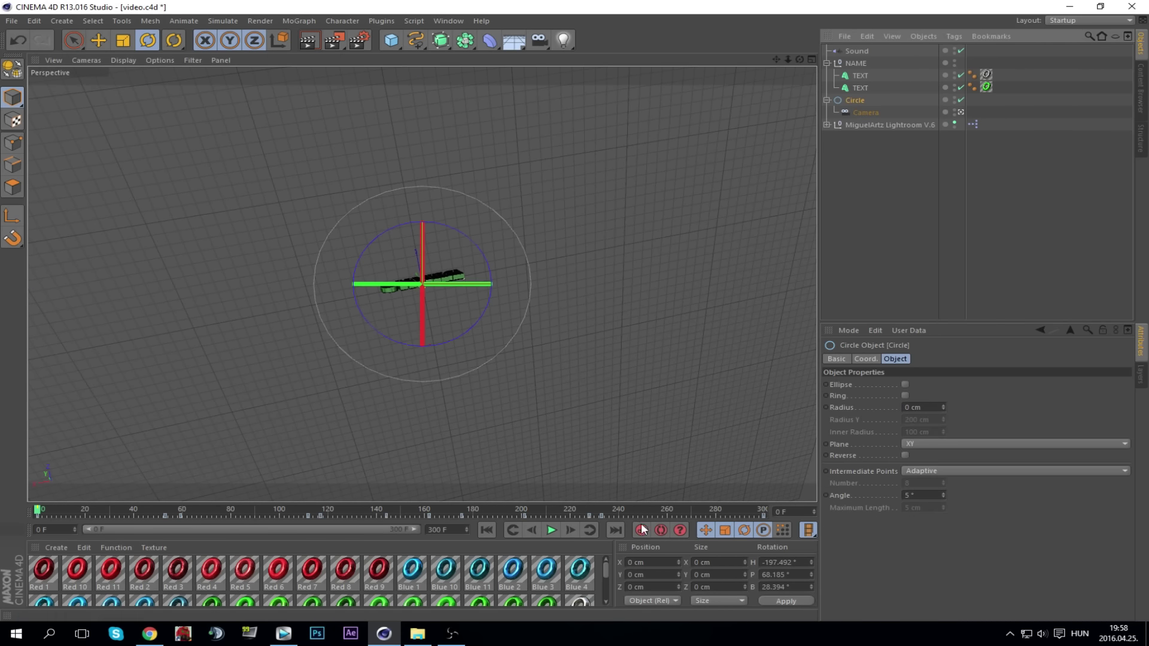
pyautogui.click(591, 529)
pyautogui.click(865, 112)
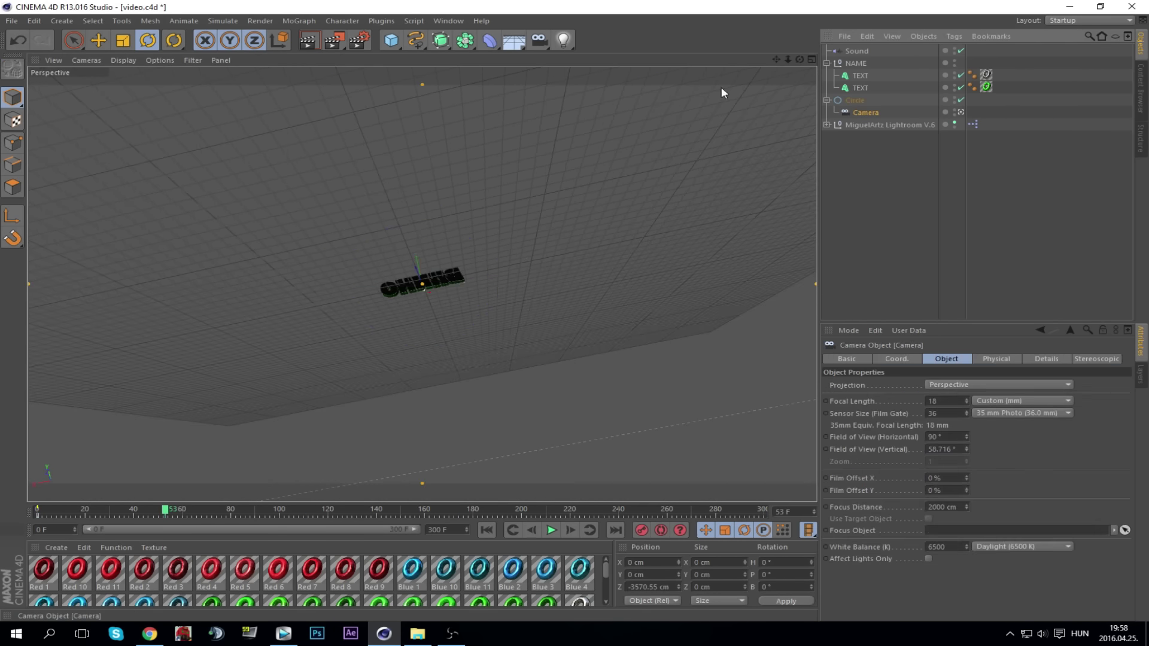
pyautogui.click(849, 100)
pyautogui.click(587, 532)
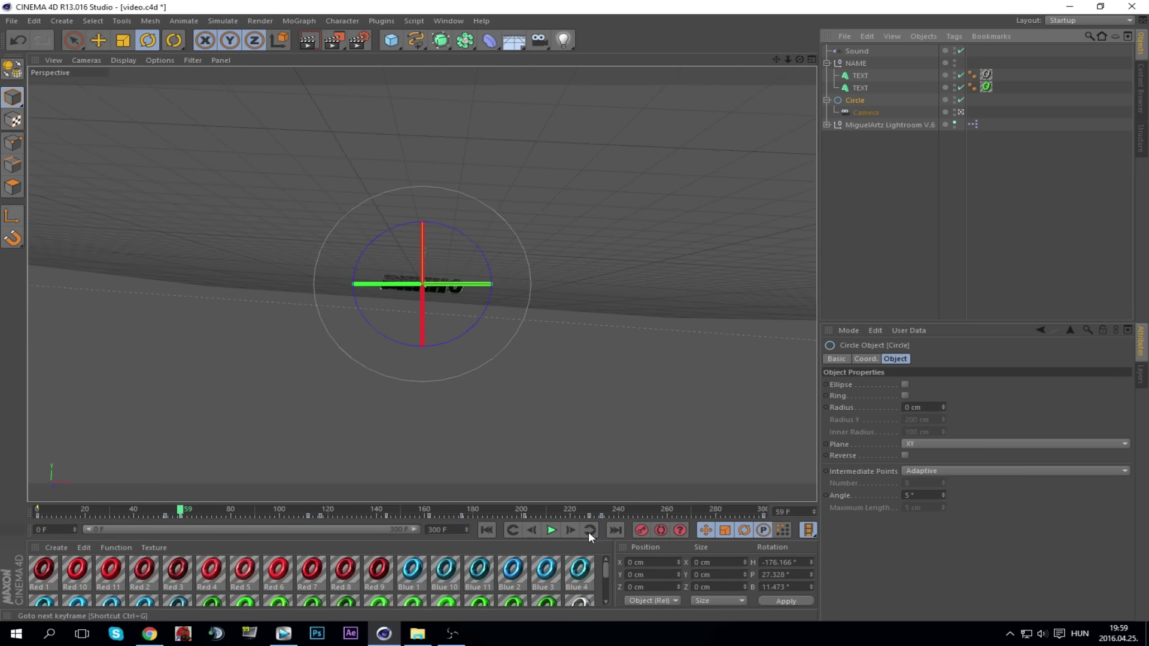
pyautogui.click(867, 112)
pyautogui.moveTo(788, 59); pyautogui.dragTo(795, 229)
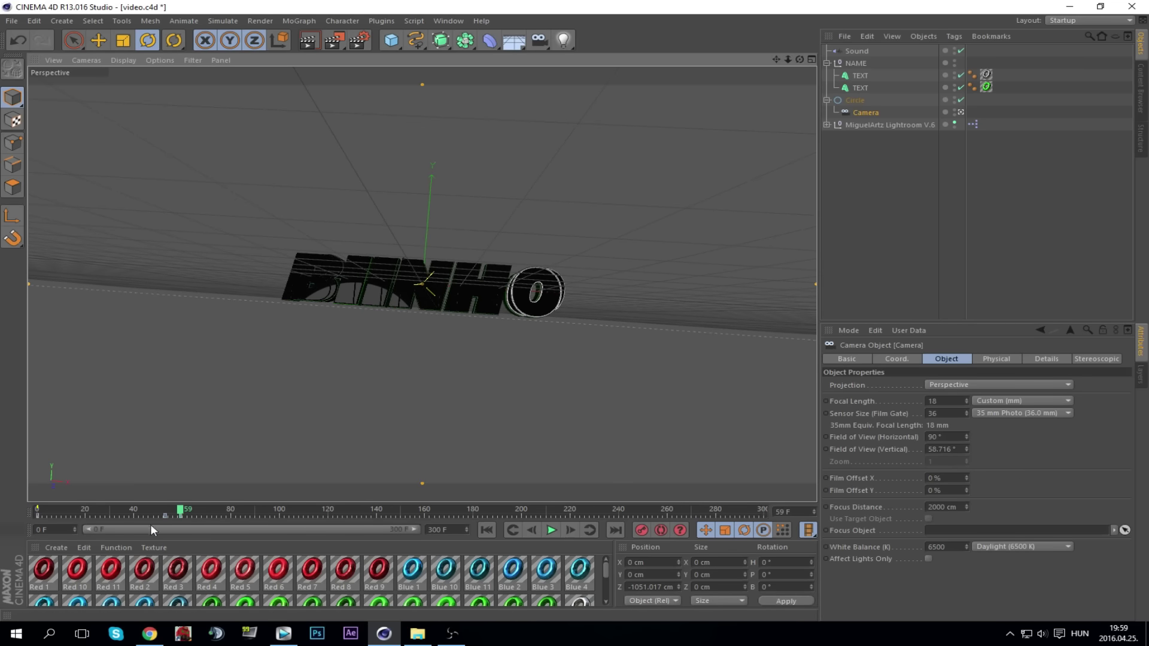
# Step: Pull the camera back to −1652 cm at the next keyframe and record the key
pyautogui.click(854, 100)
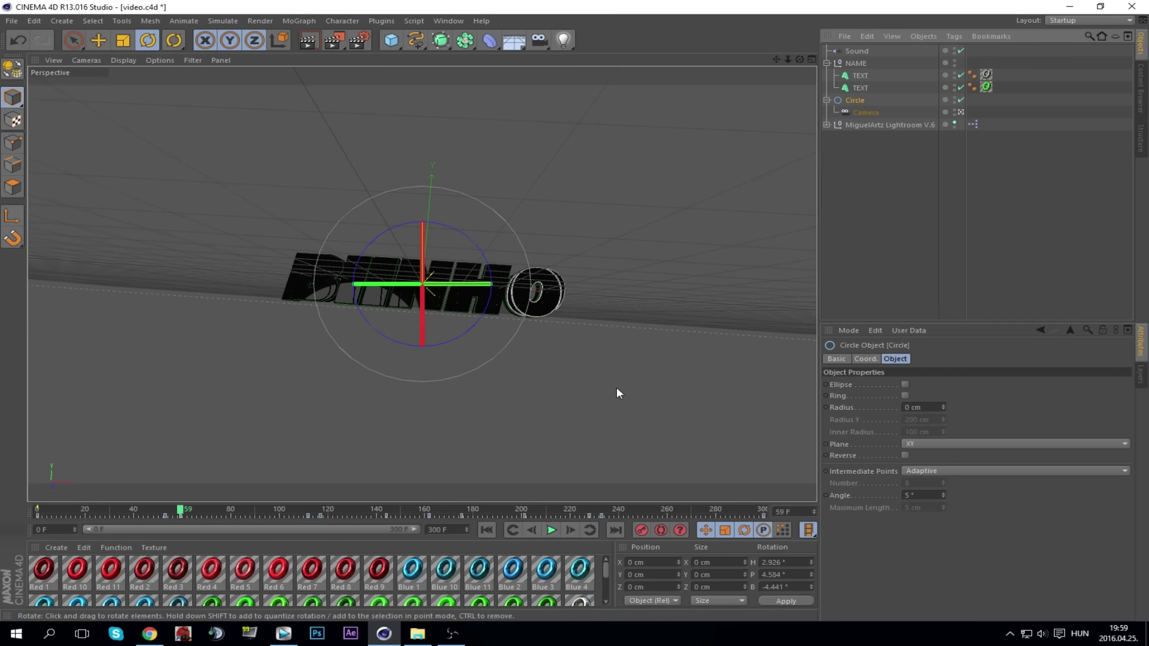
pyautogui.click(588, 530)
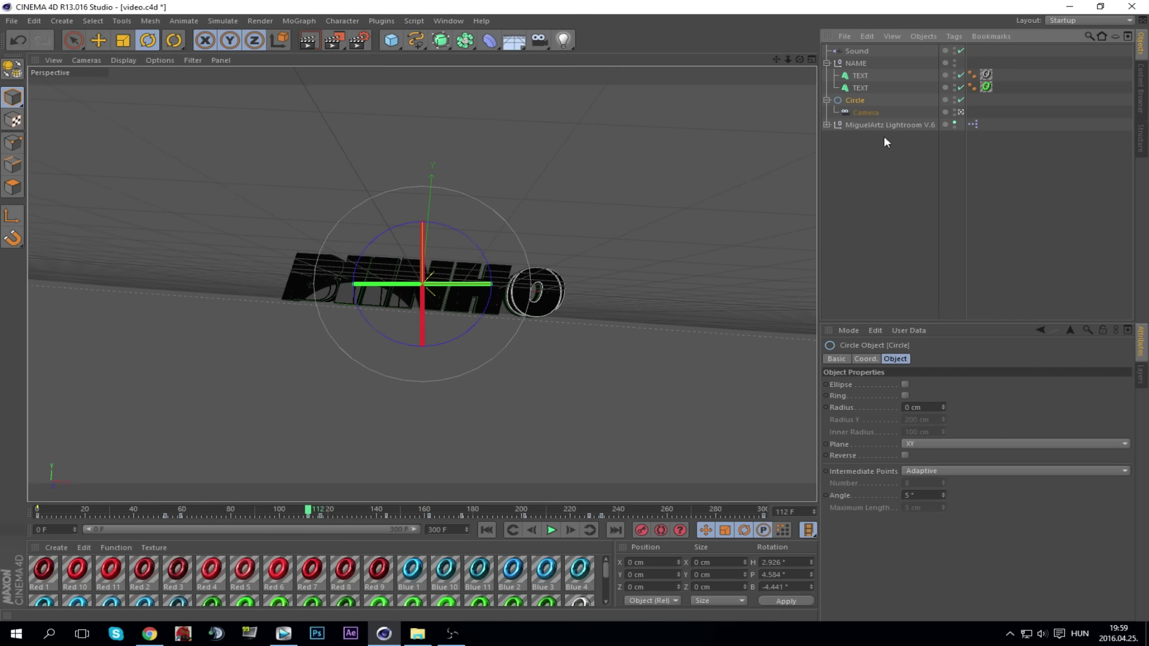
pyautogui.click(867, 112)
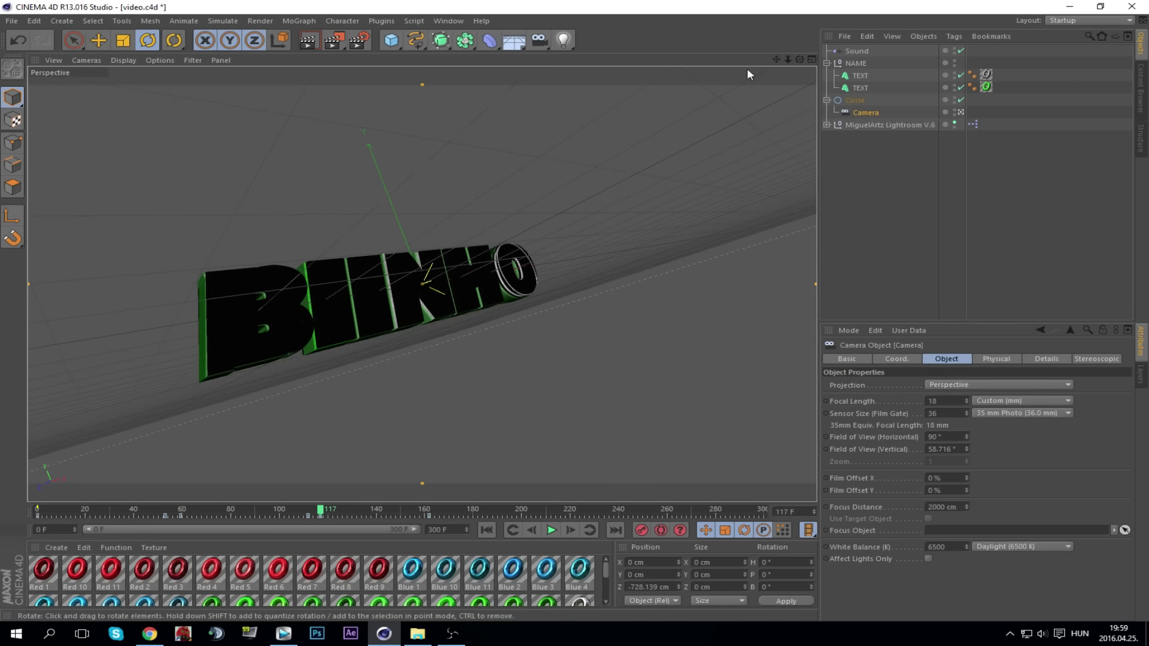
pyautogui.moveTo(789, 59); pyautogui.dragTo(775, 60)
pyautogui.click(638, 534)
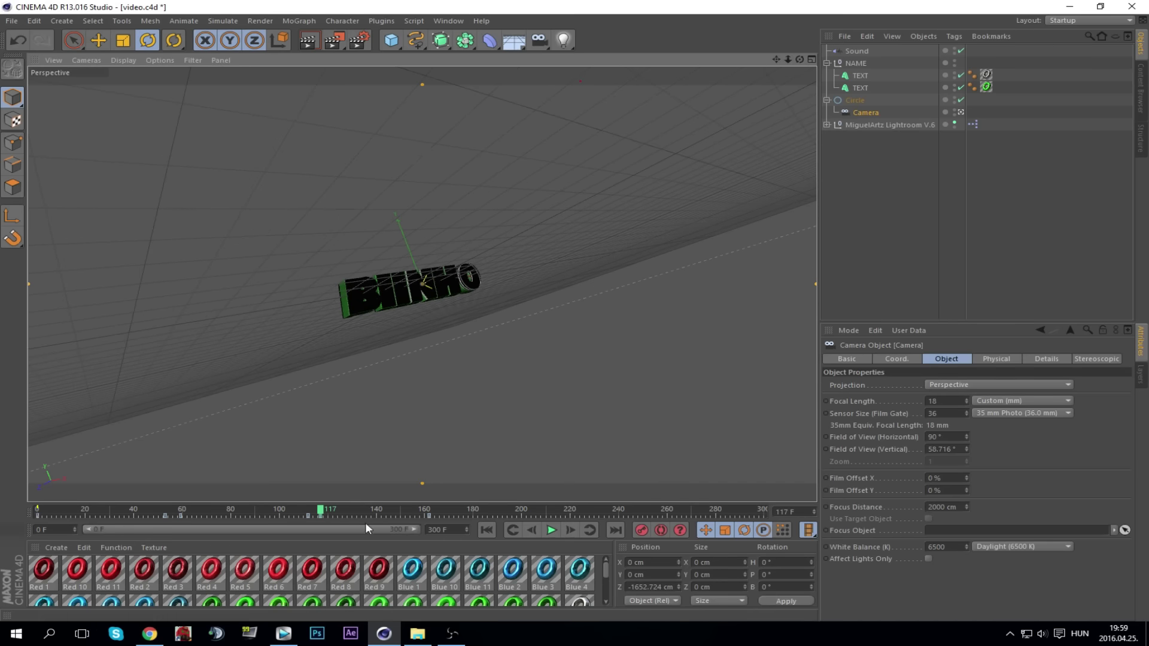
# Step: Delete the stray camera key at frame 161 and step forward to frame 162
pyautogui.click(321, 515)
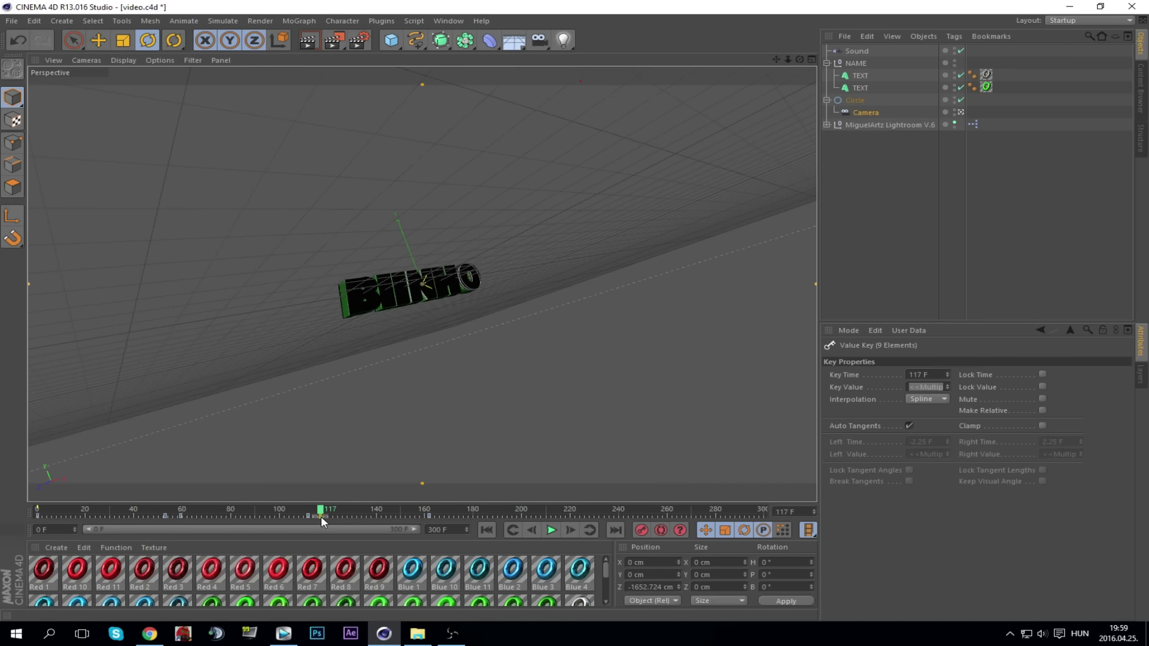
pyautogui.click(433, 512)
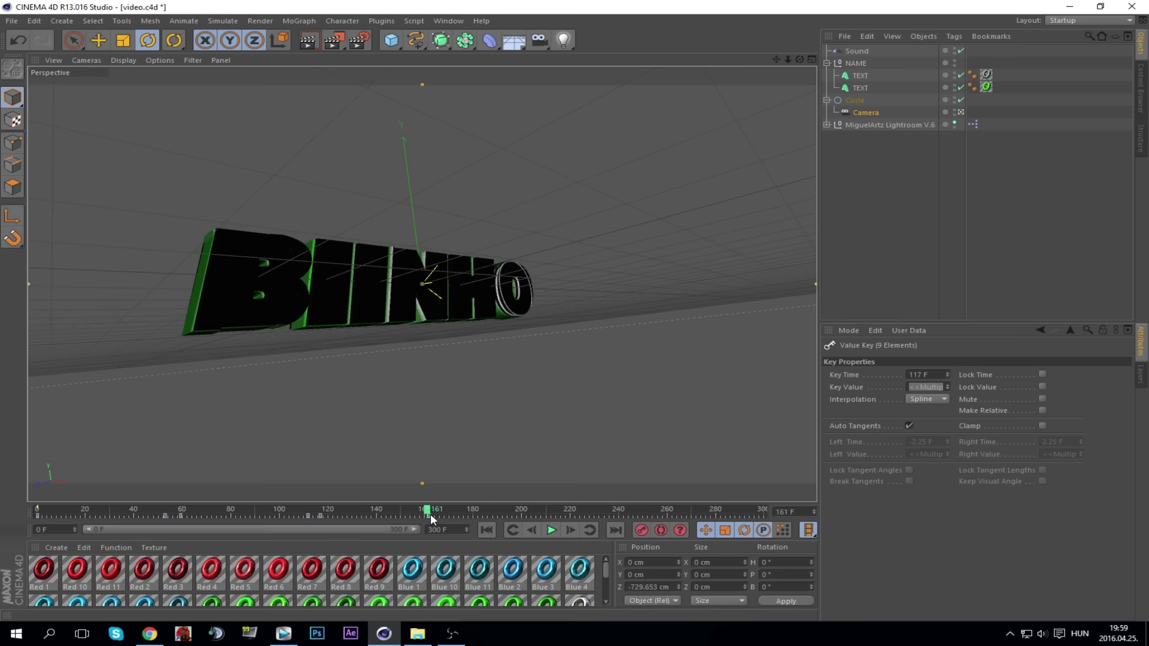
pyautogui.moveTo(430, 516); pyautogui.dragTo(444, 514)
pyautogui.press('Delete')
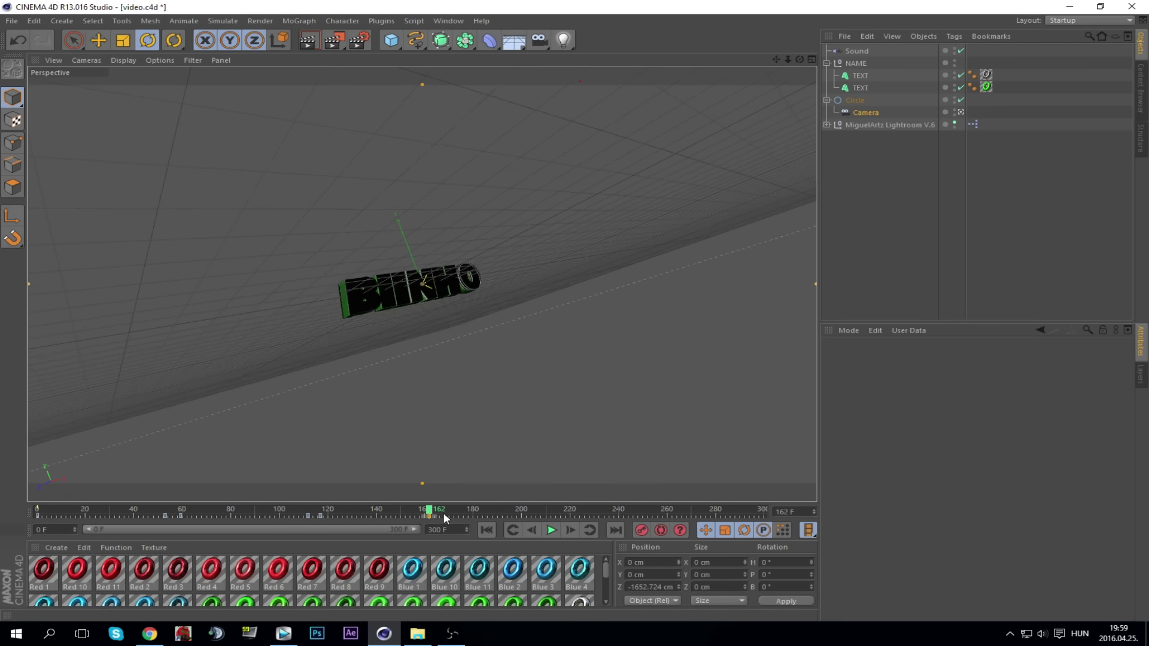
pyautogui.click(427, 511)
pyautogui.press('g')
pyautogui.click(856, 101)
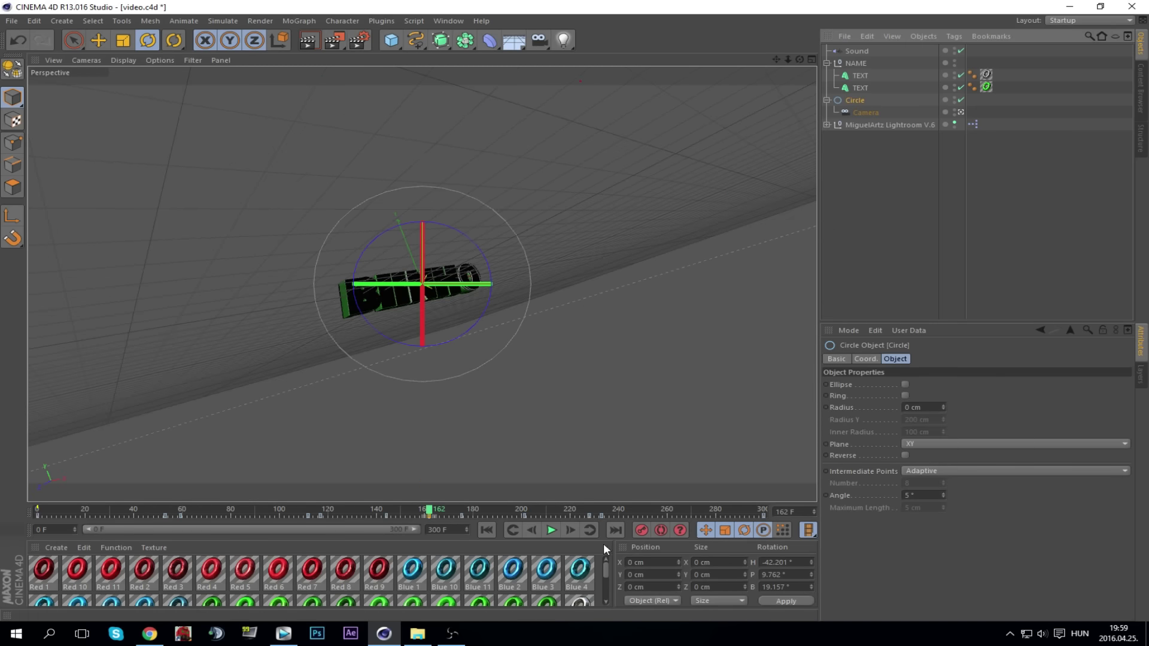
pyautogui.click(590, 530)
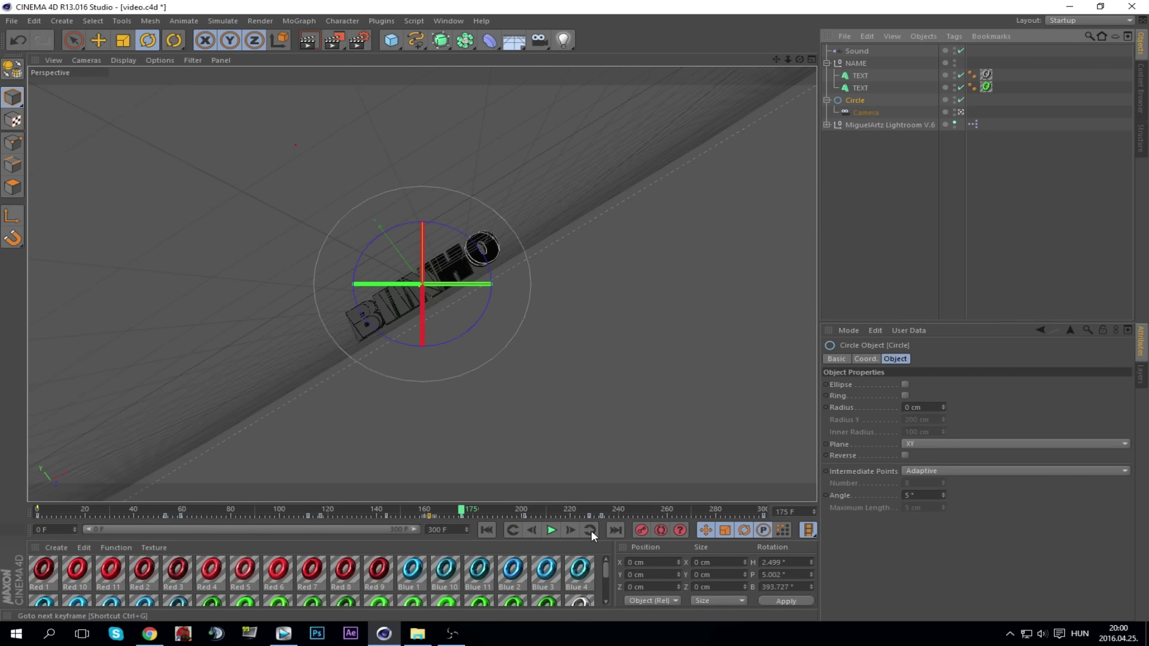
# Step: Dolly the camera in to Z −749 cm at frame 175 and record the key
pyautogui.click(866, 113)
pyautogui.moveTo(788, 60); pyautogui.dragTo(817, 59)
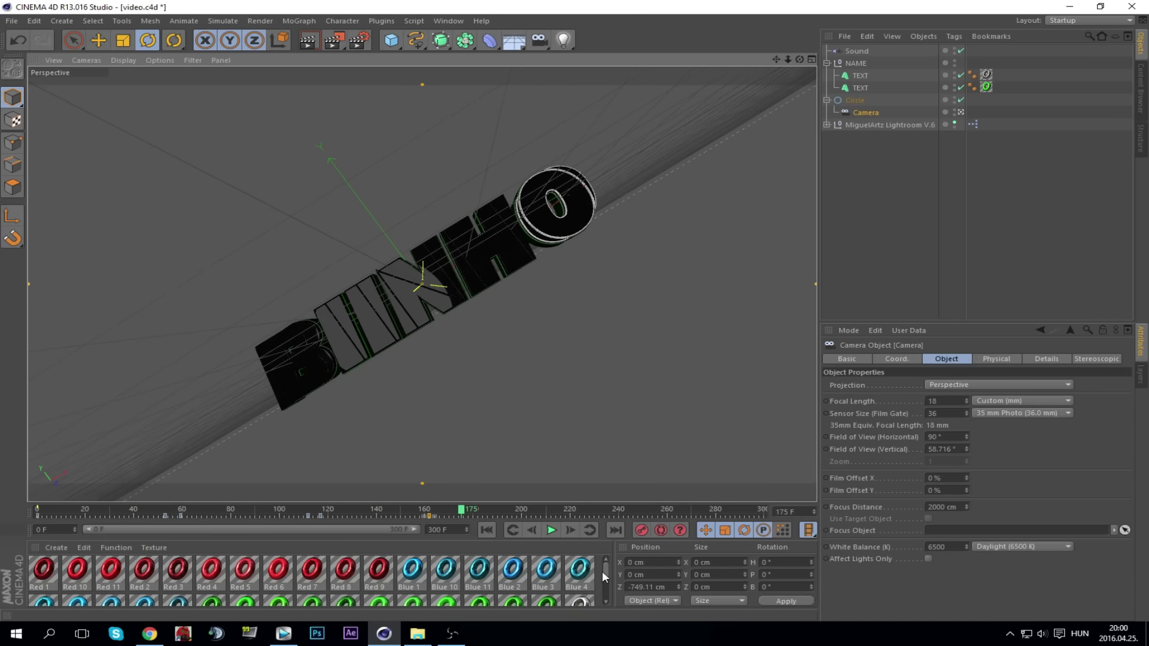
pyautogui.click(641, 531)
pyautogui.click(854, 101)
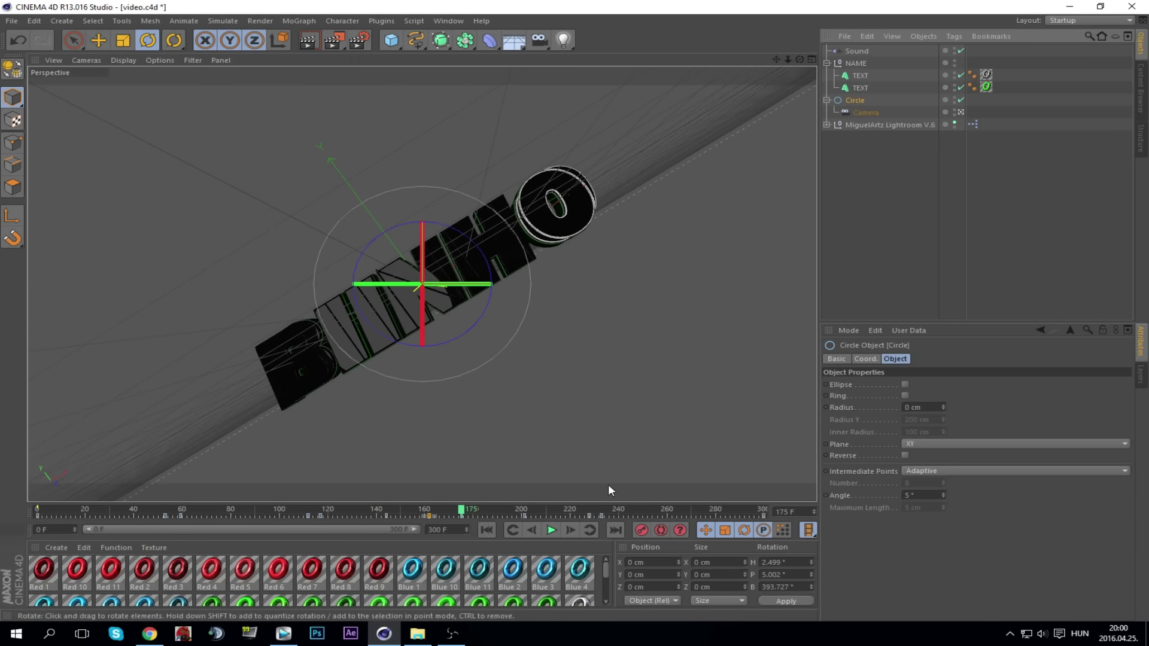
pyautogui.click(595, 528)
pyautogui.click(595, 528)
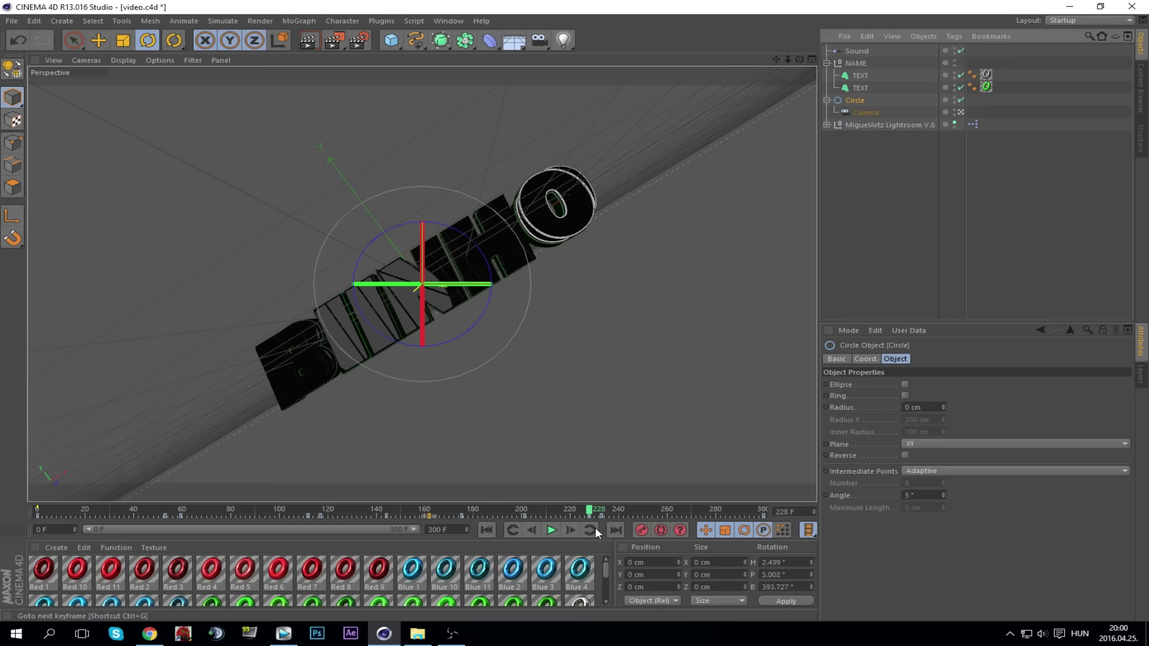
# Step: With Autokeying on, dolly the camera back to −1017 cm at frame 233
pyautogui.click(871, 113)
pyautogui.click(659, 530)
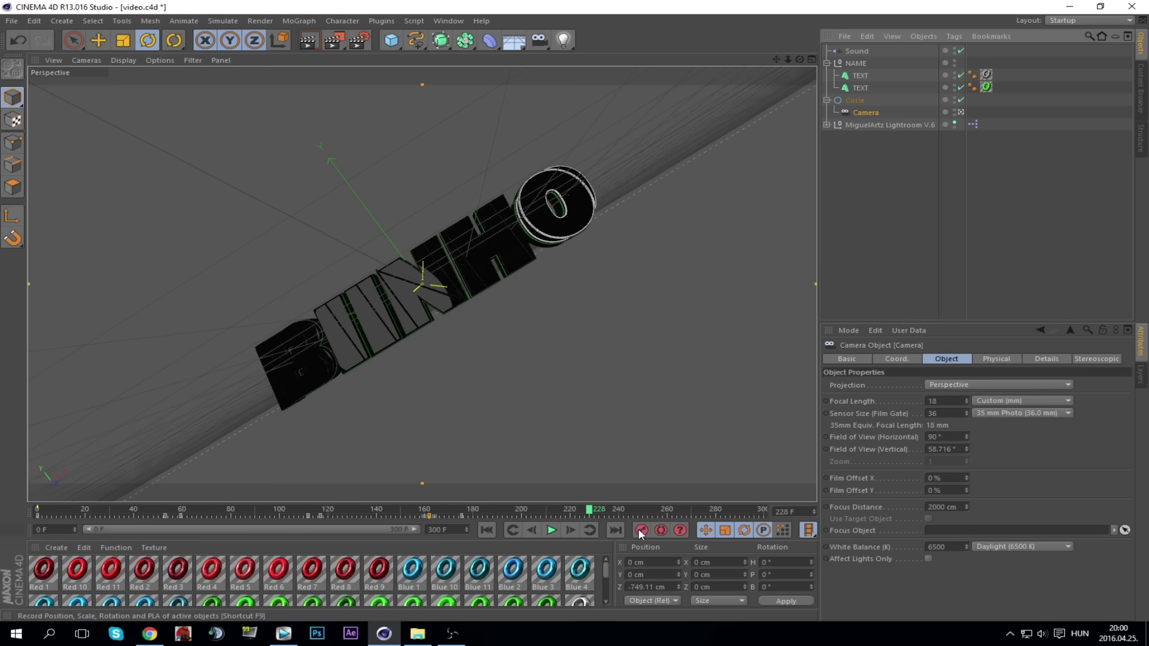
pyautogui.click(855, 100)
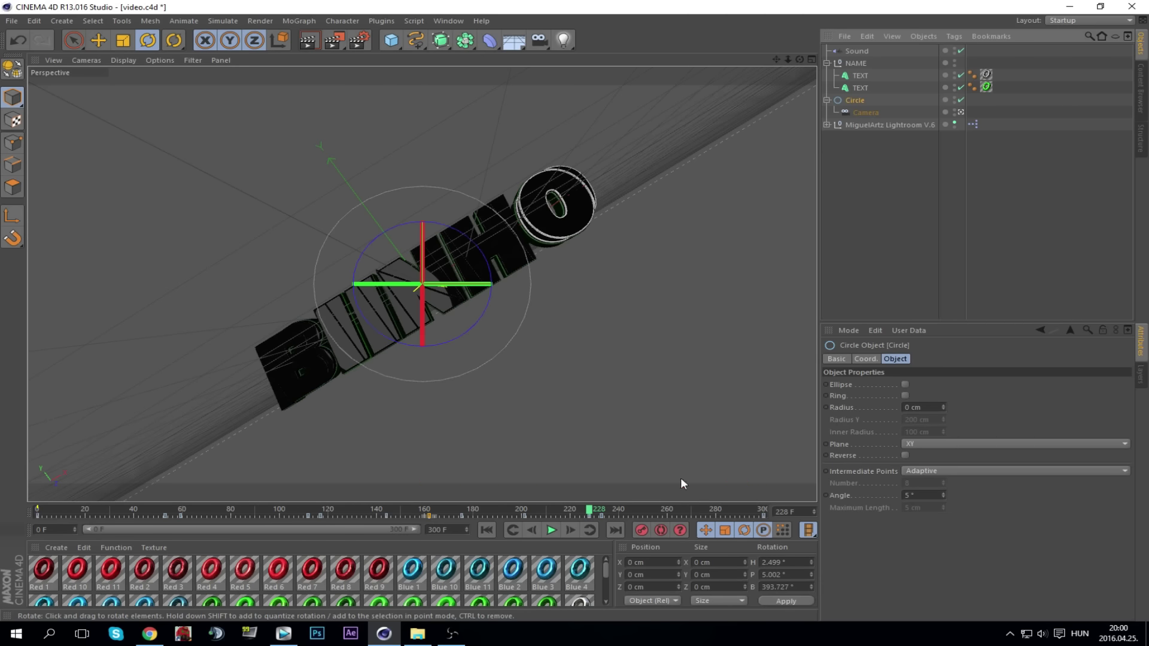
pyautogui.press('g')
pyautogui.press('g')
pyautogui.press('g')
pyautogui.press('g')
pyautogui.press('g')
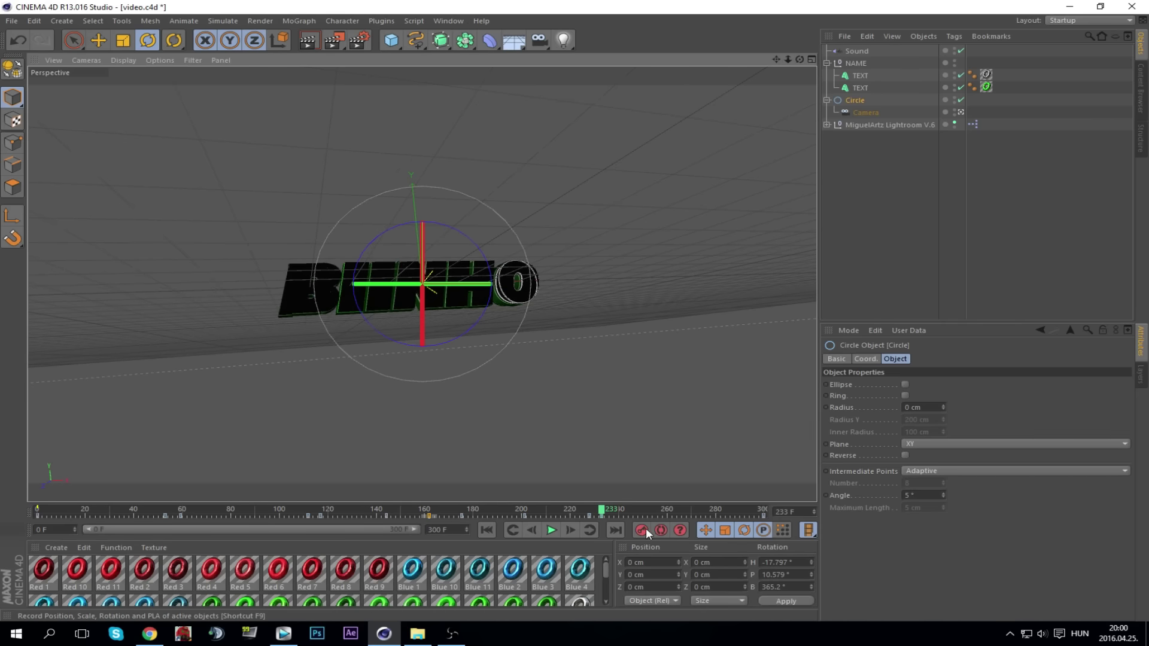
pyautogui.click(863, 114)
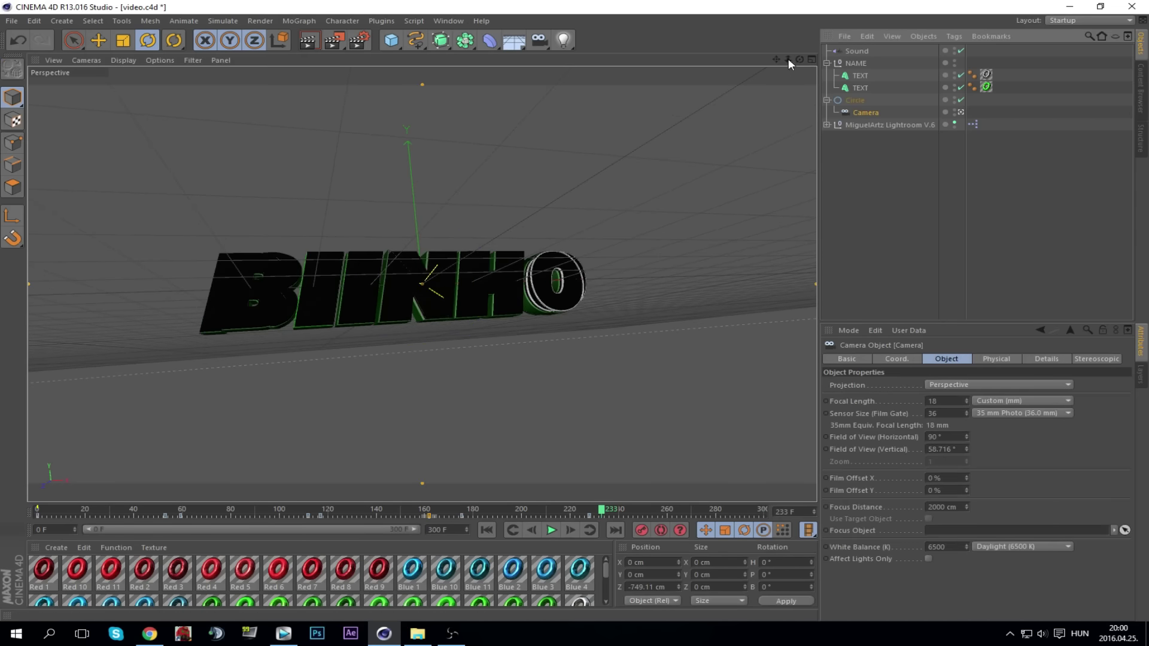
pyautogui.moveTo(788, 59); pyautogui.dragTo(718, 66)
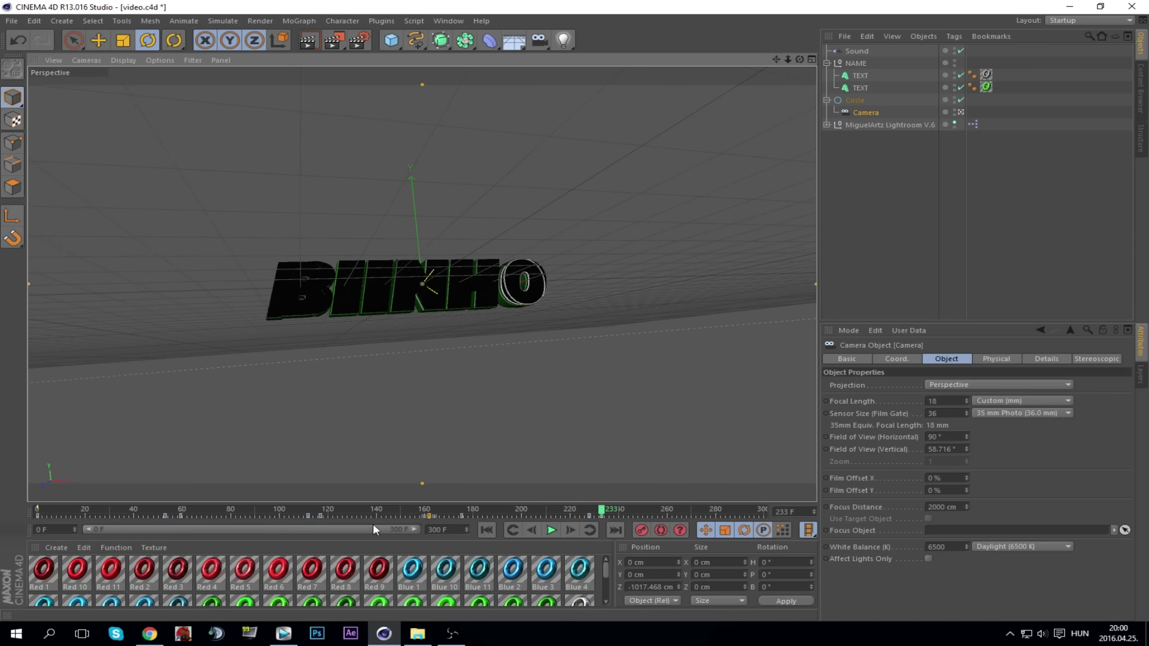
pyautogui.click(486, 530)
pyautogui.click(549, 530)
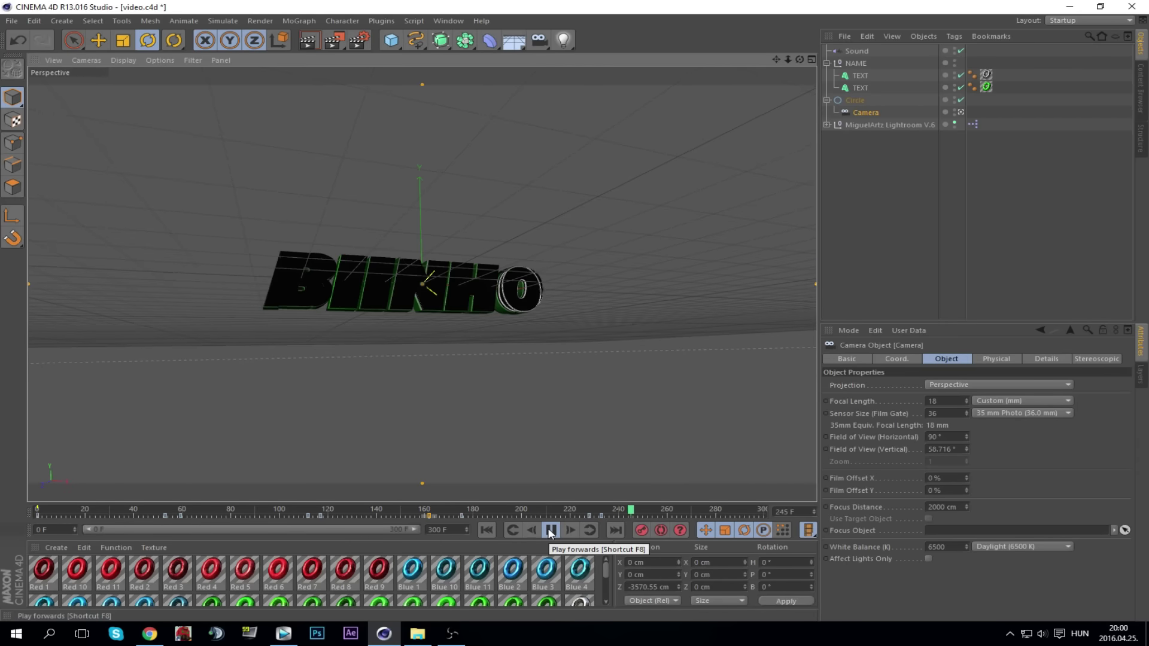
pyautogui.click(550, 530)
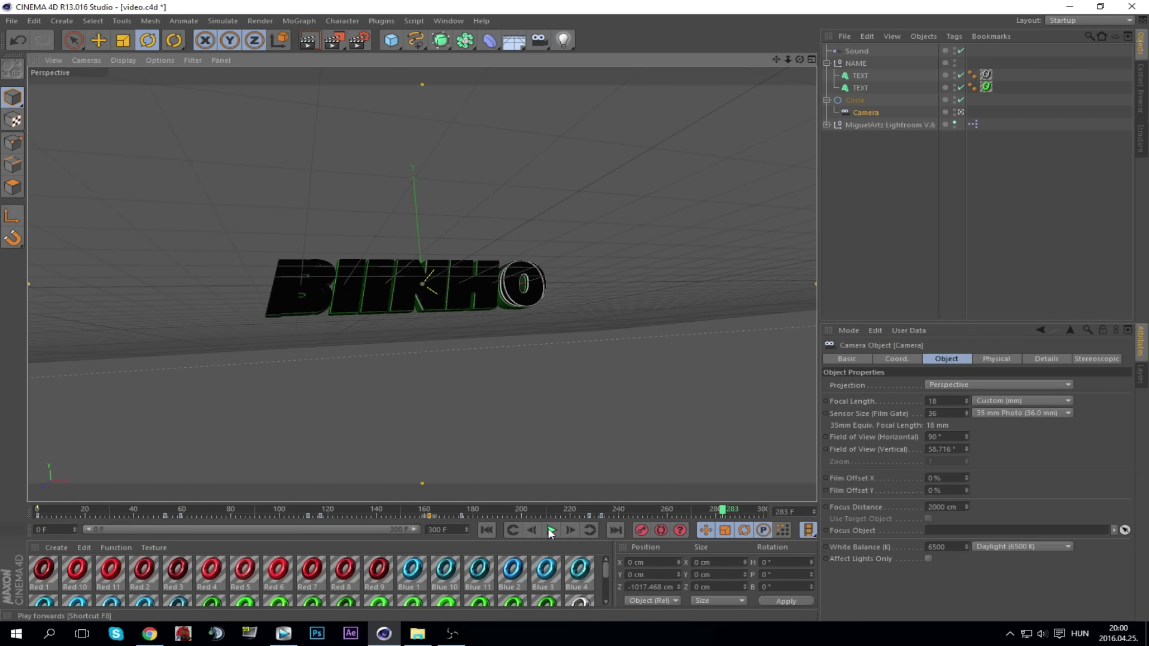
pyautogui.click(484, 530)
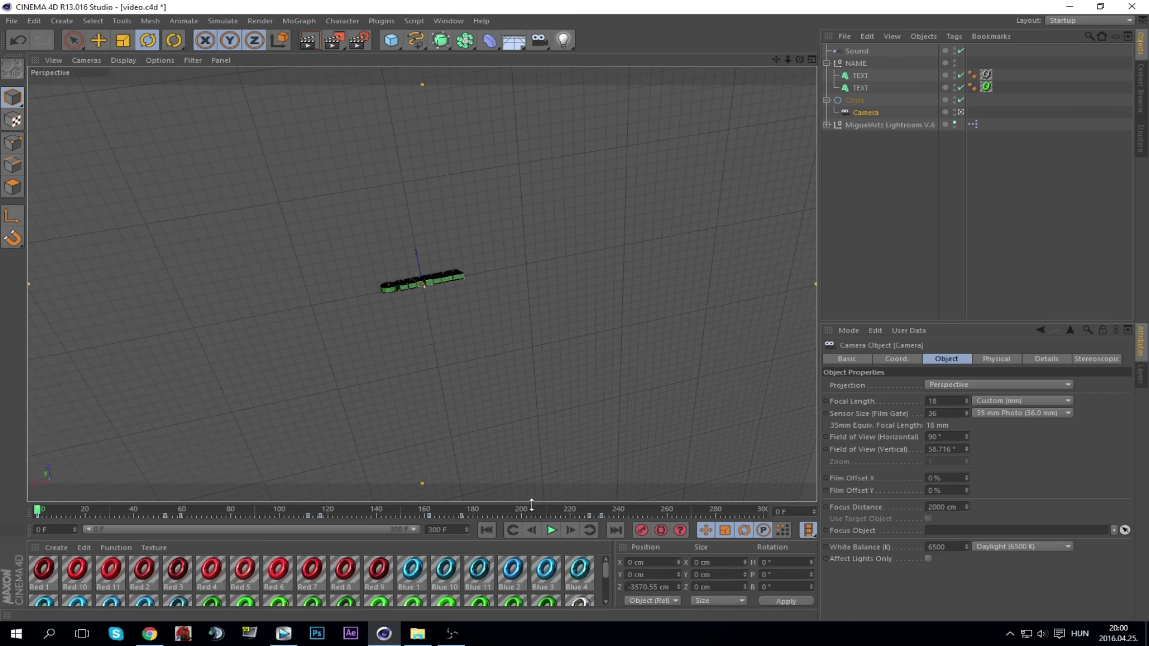
pyautogui.click(550, 529)
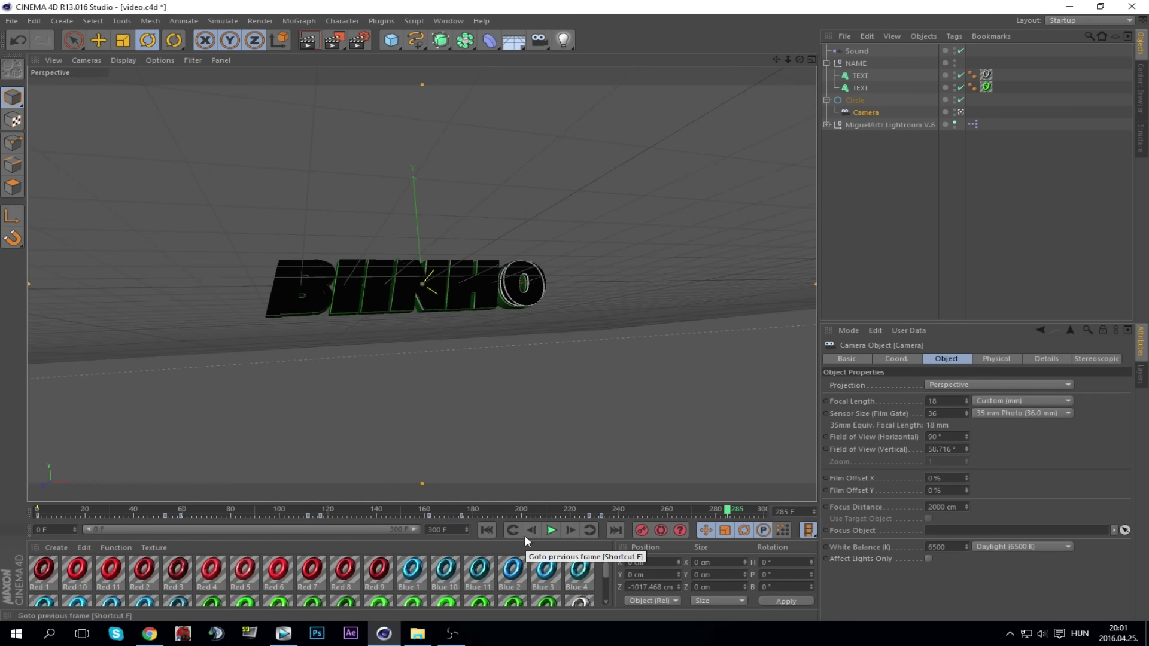